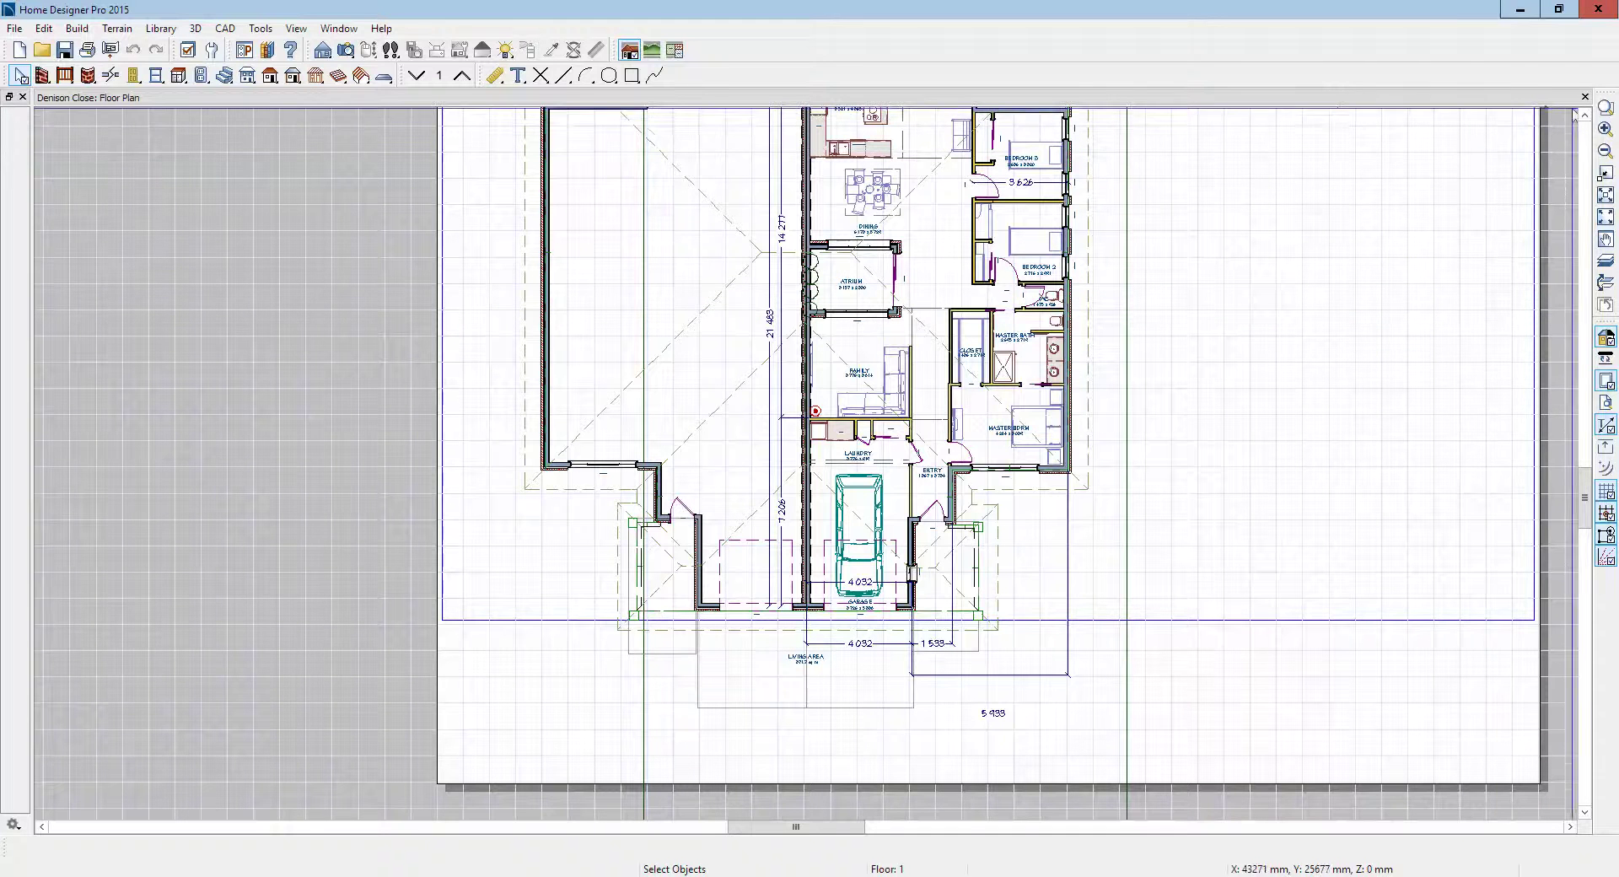
Step: Hide the drawing sheet and the reference grid around the Denison Close floor plan
click(1585, 113)
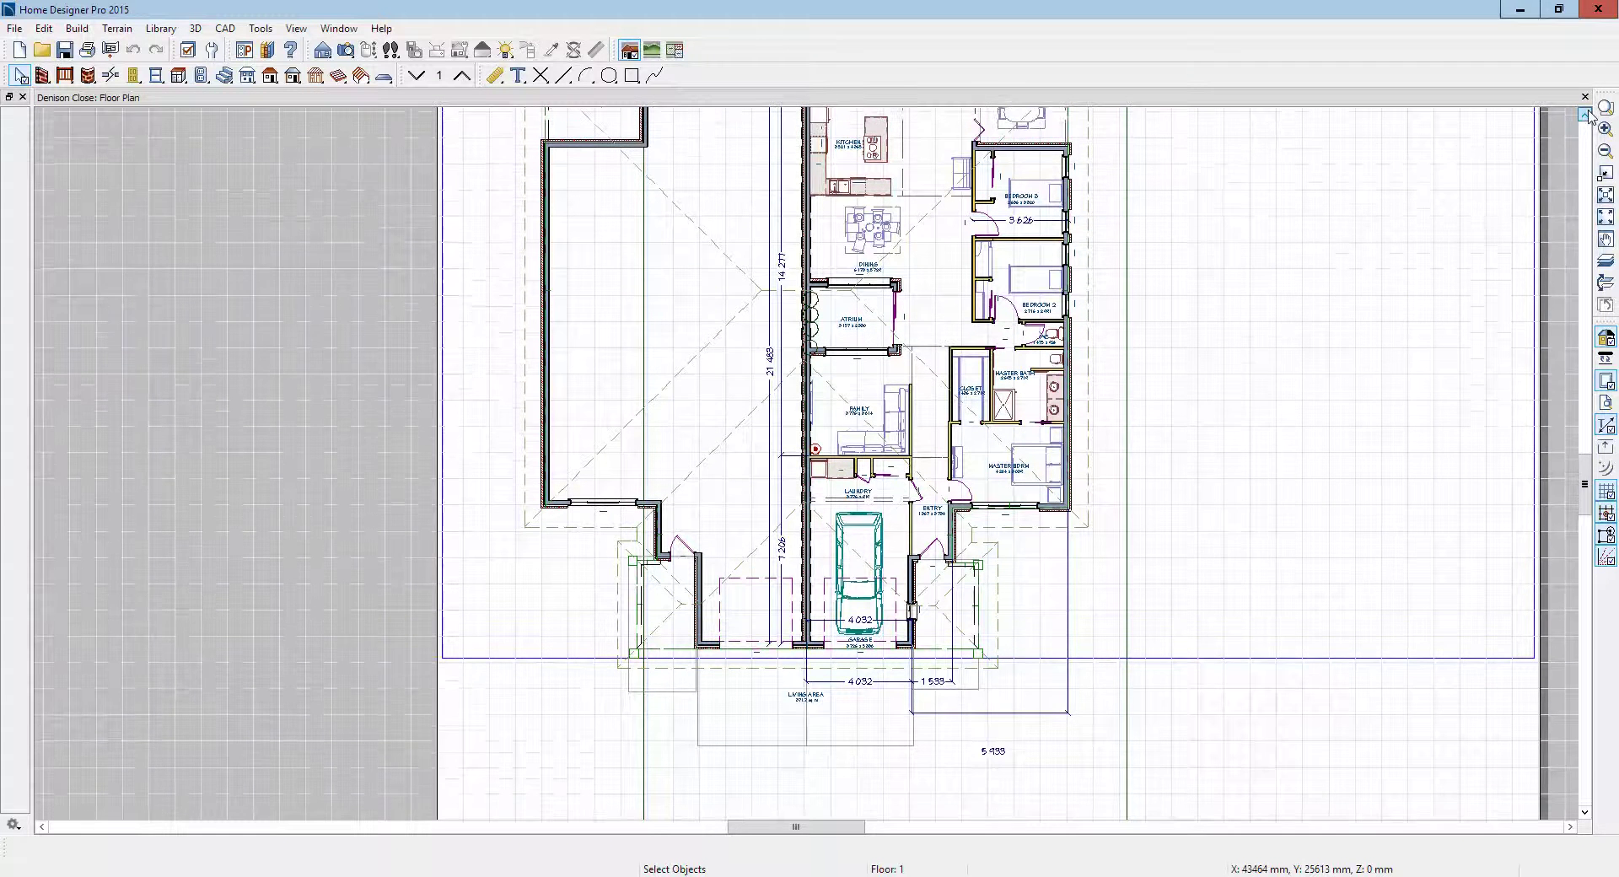
drag(1587, 116, 1587, 116)
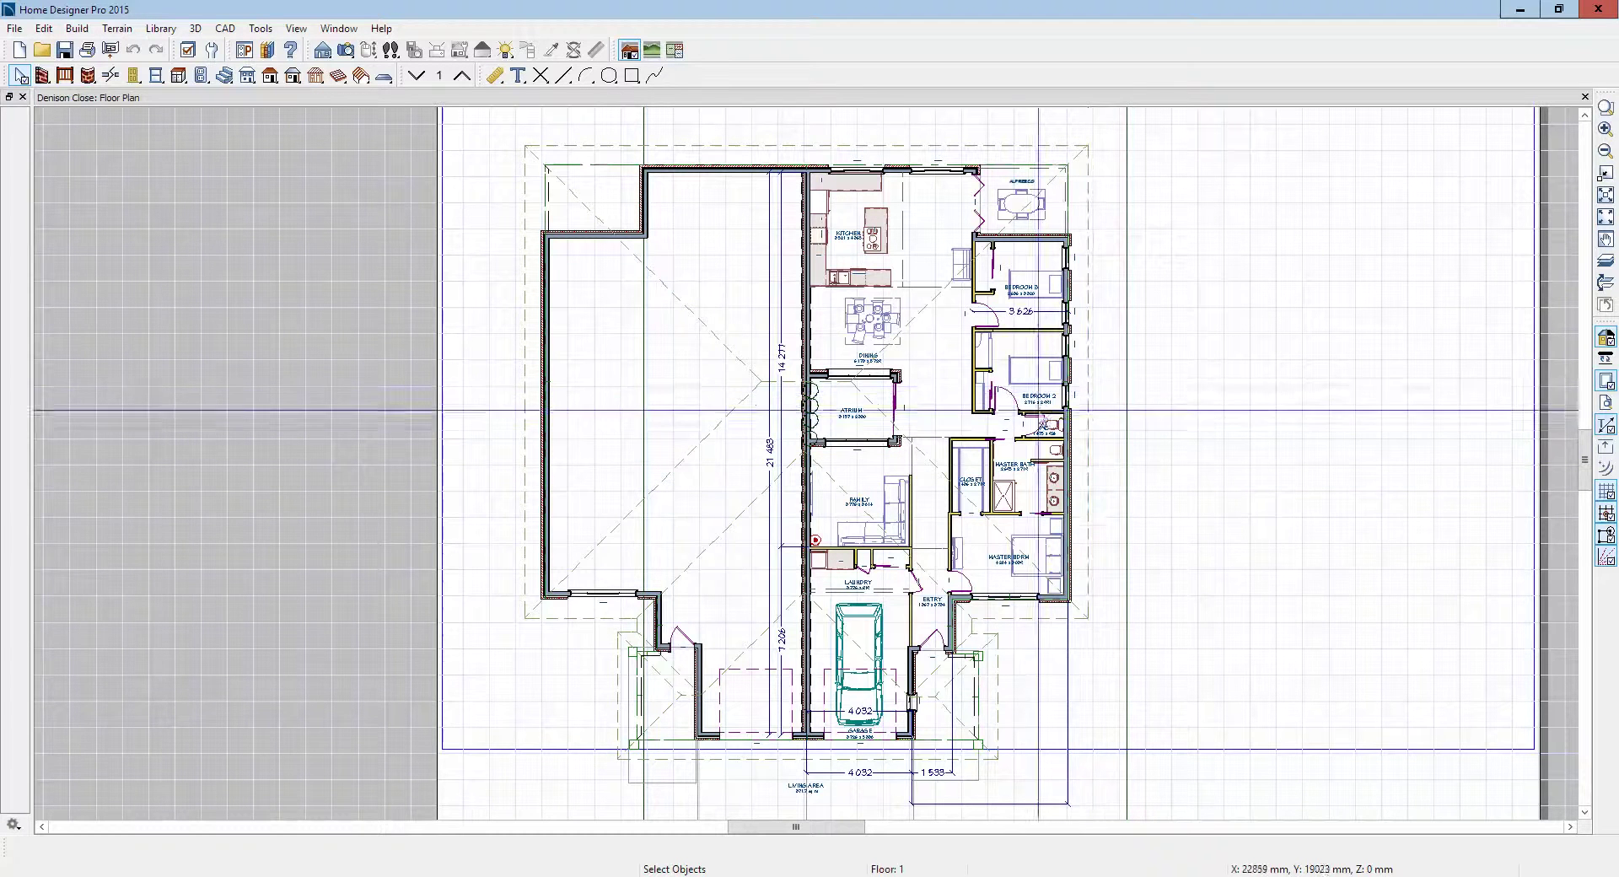
click(1607, 381)
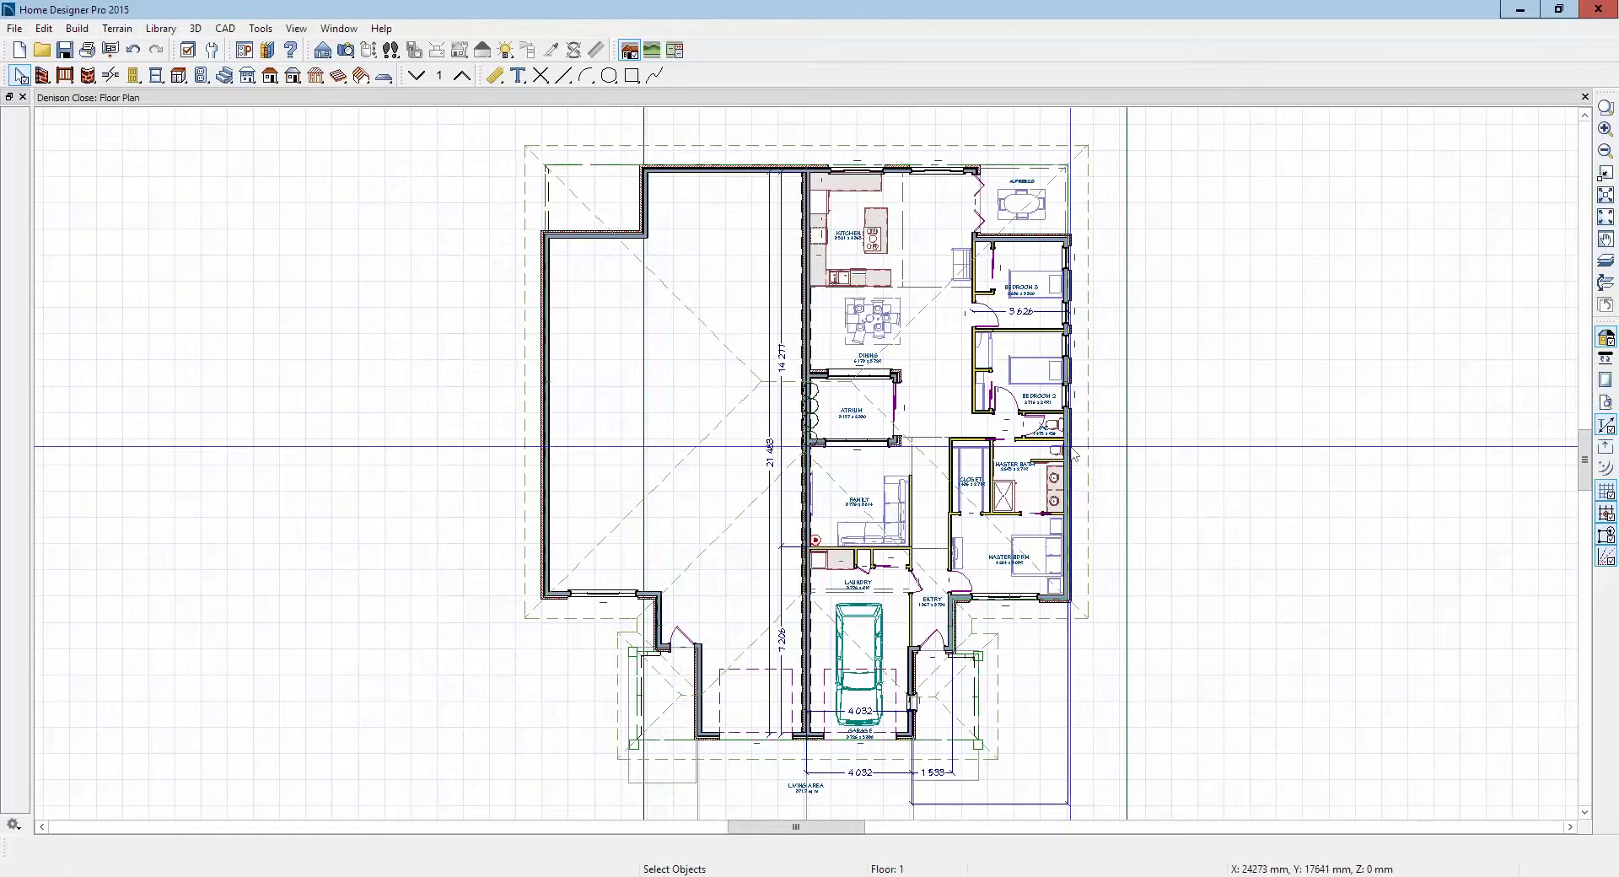
click(1606, 492)
scroll(1290, 390, down, 1)
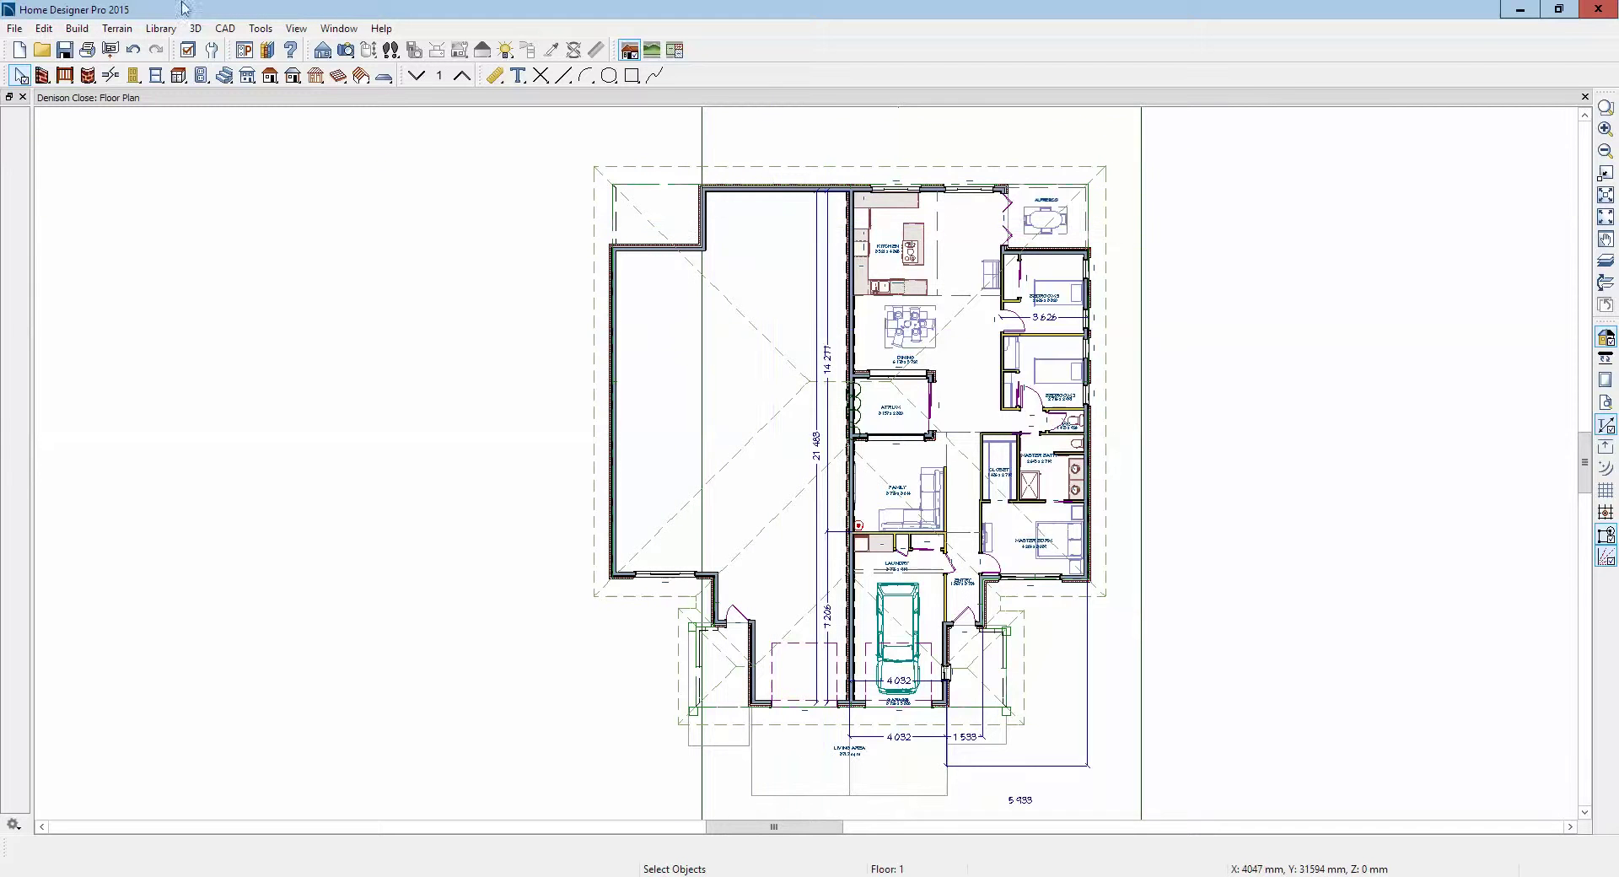
Step: Delete the roof planes on all floors, agreeing to turn off automatic roof rebuilding
click(44, 29)
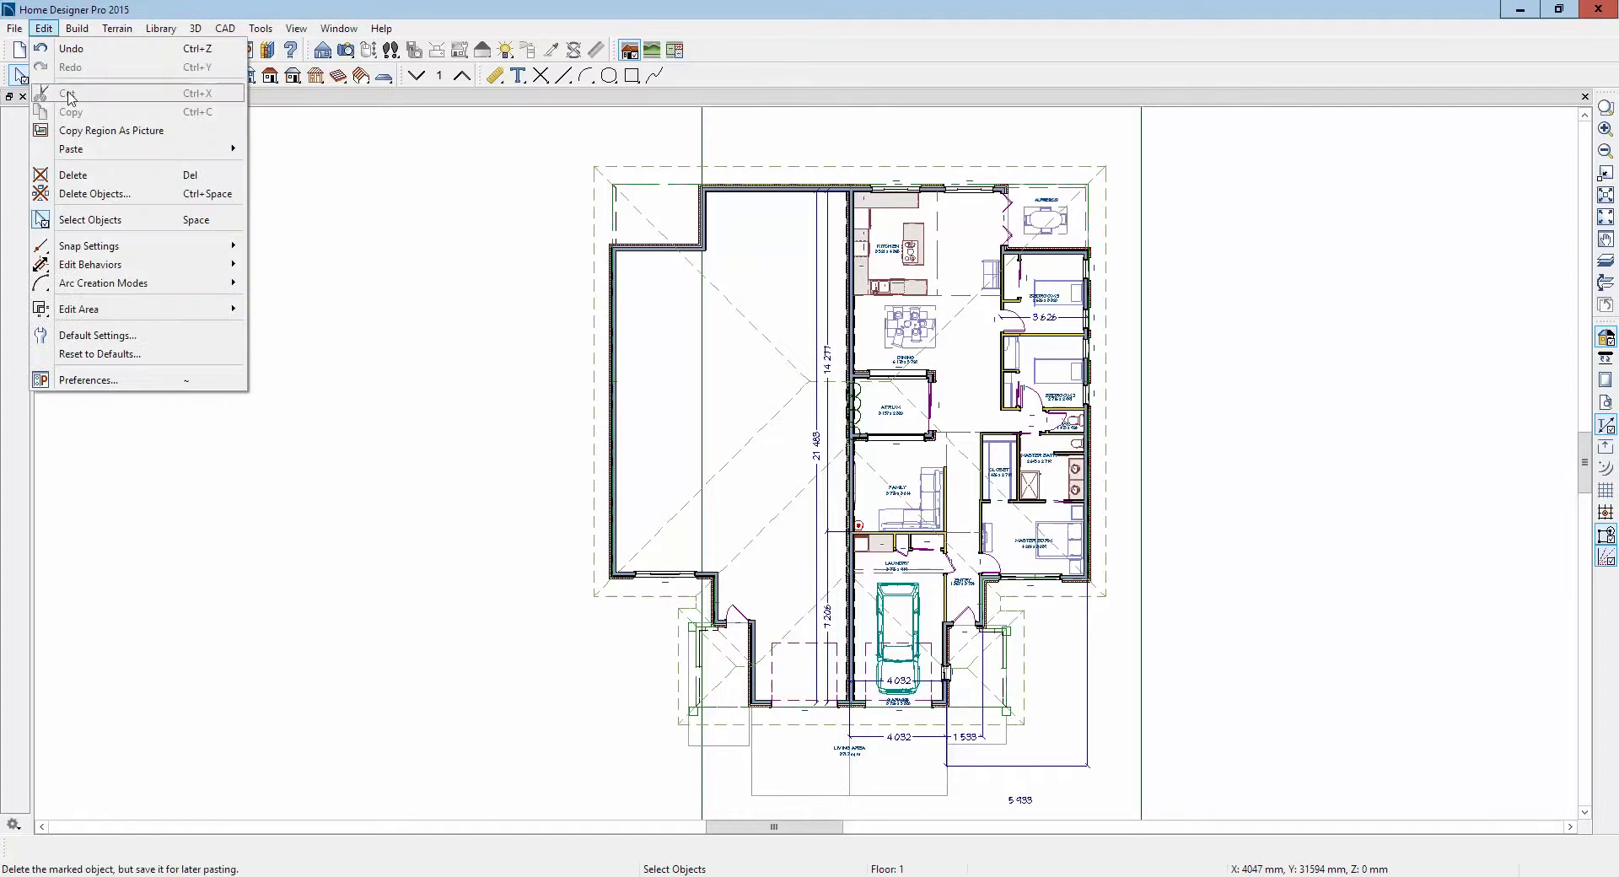
click(94, 193)
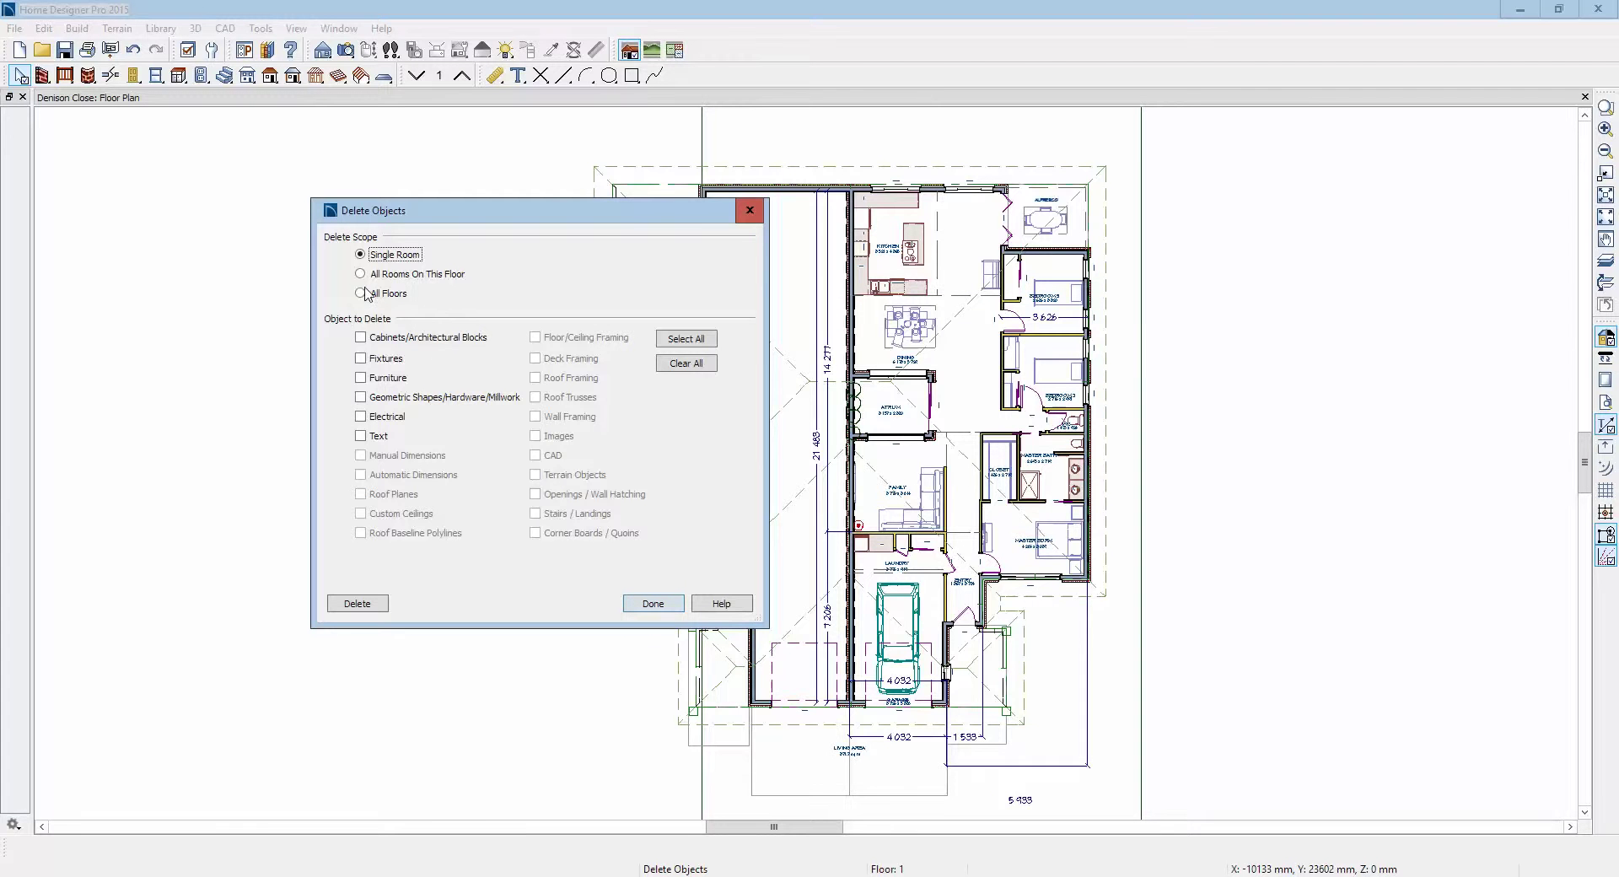
click(361, 294)
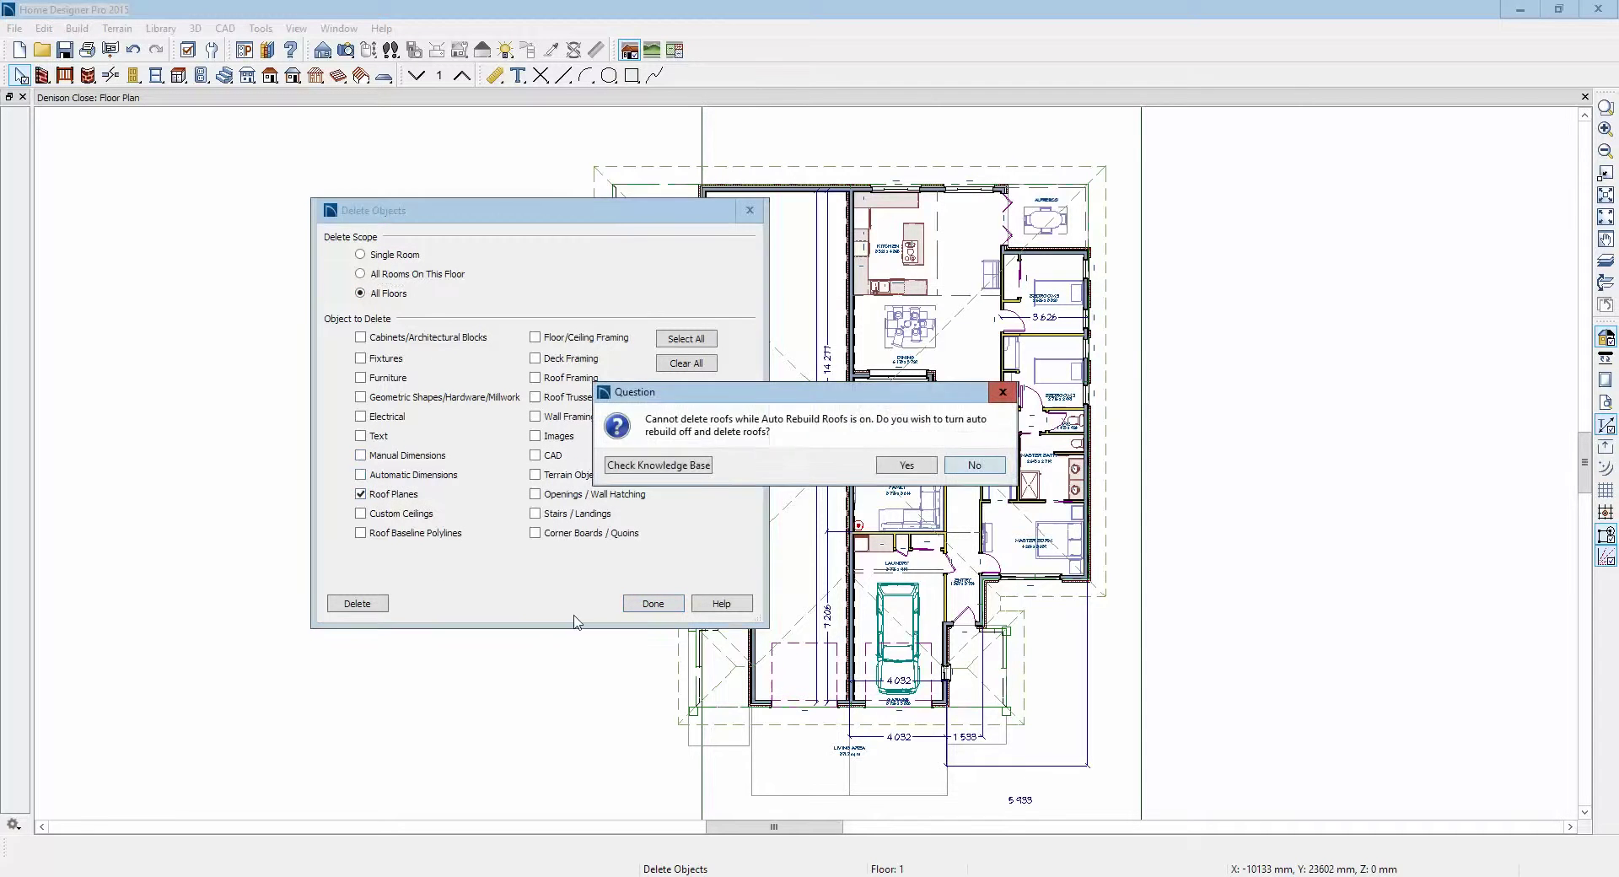
click(907, 465)
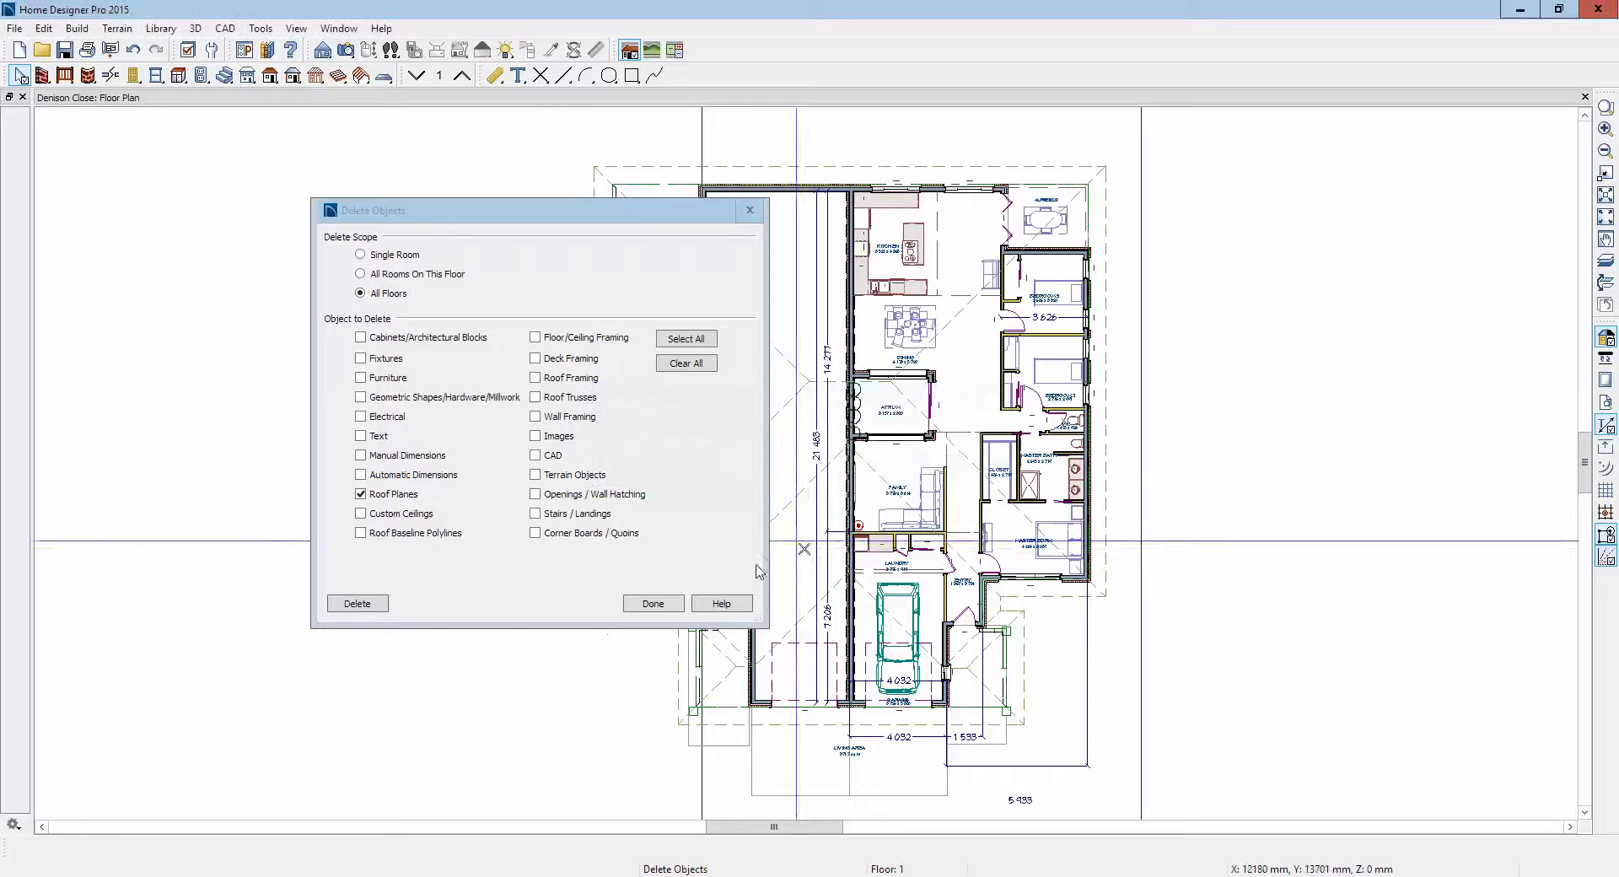
click(673, 604)
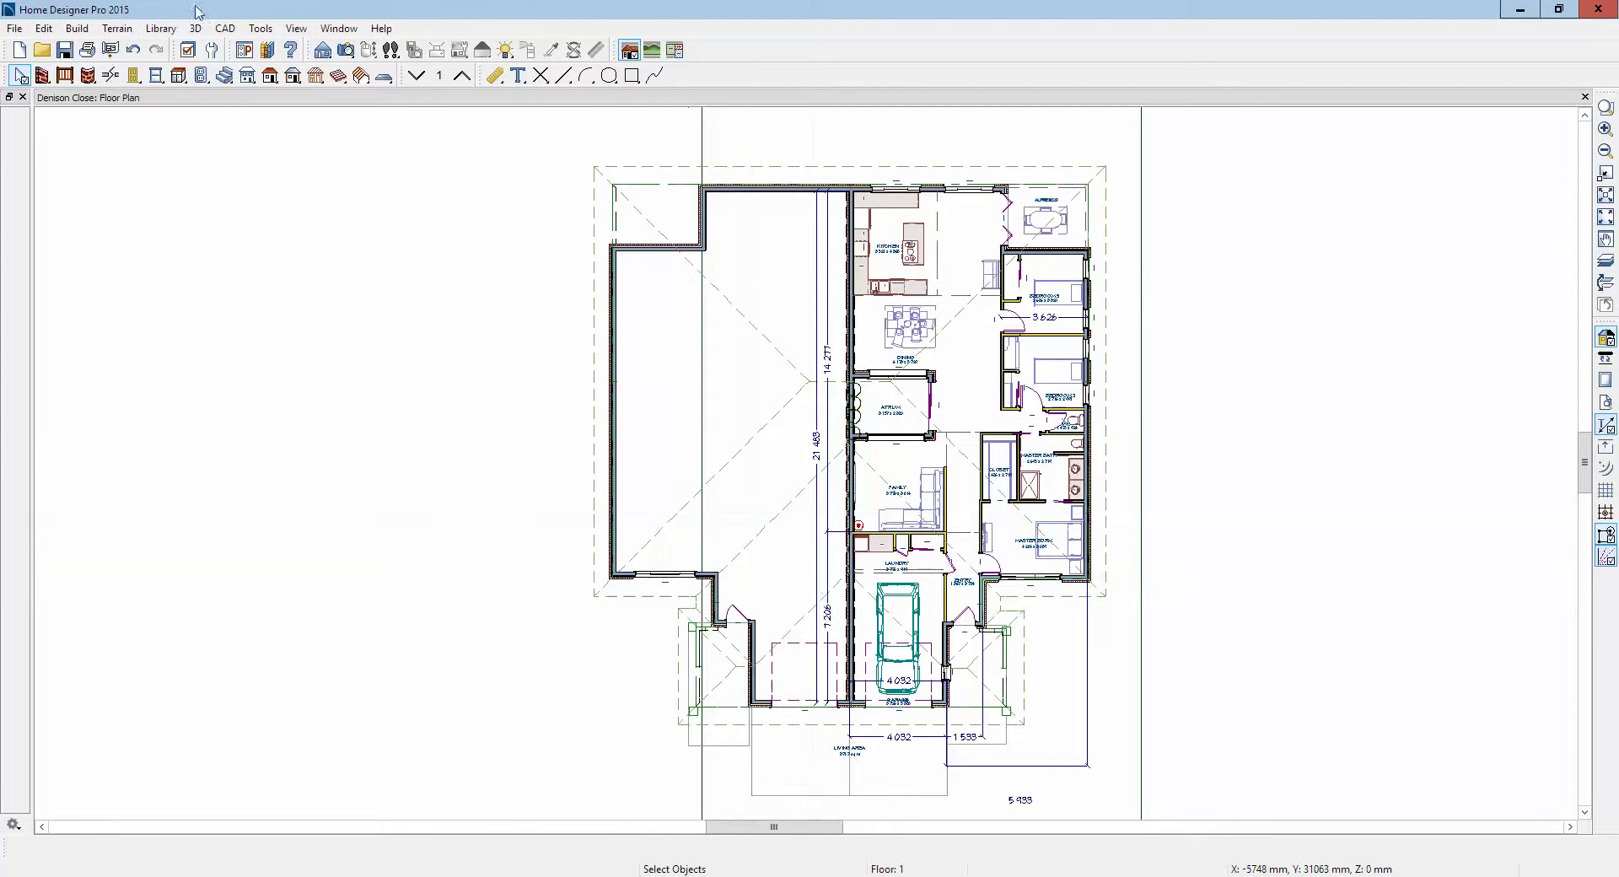
click(44, 28)
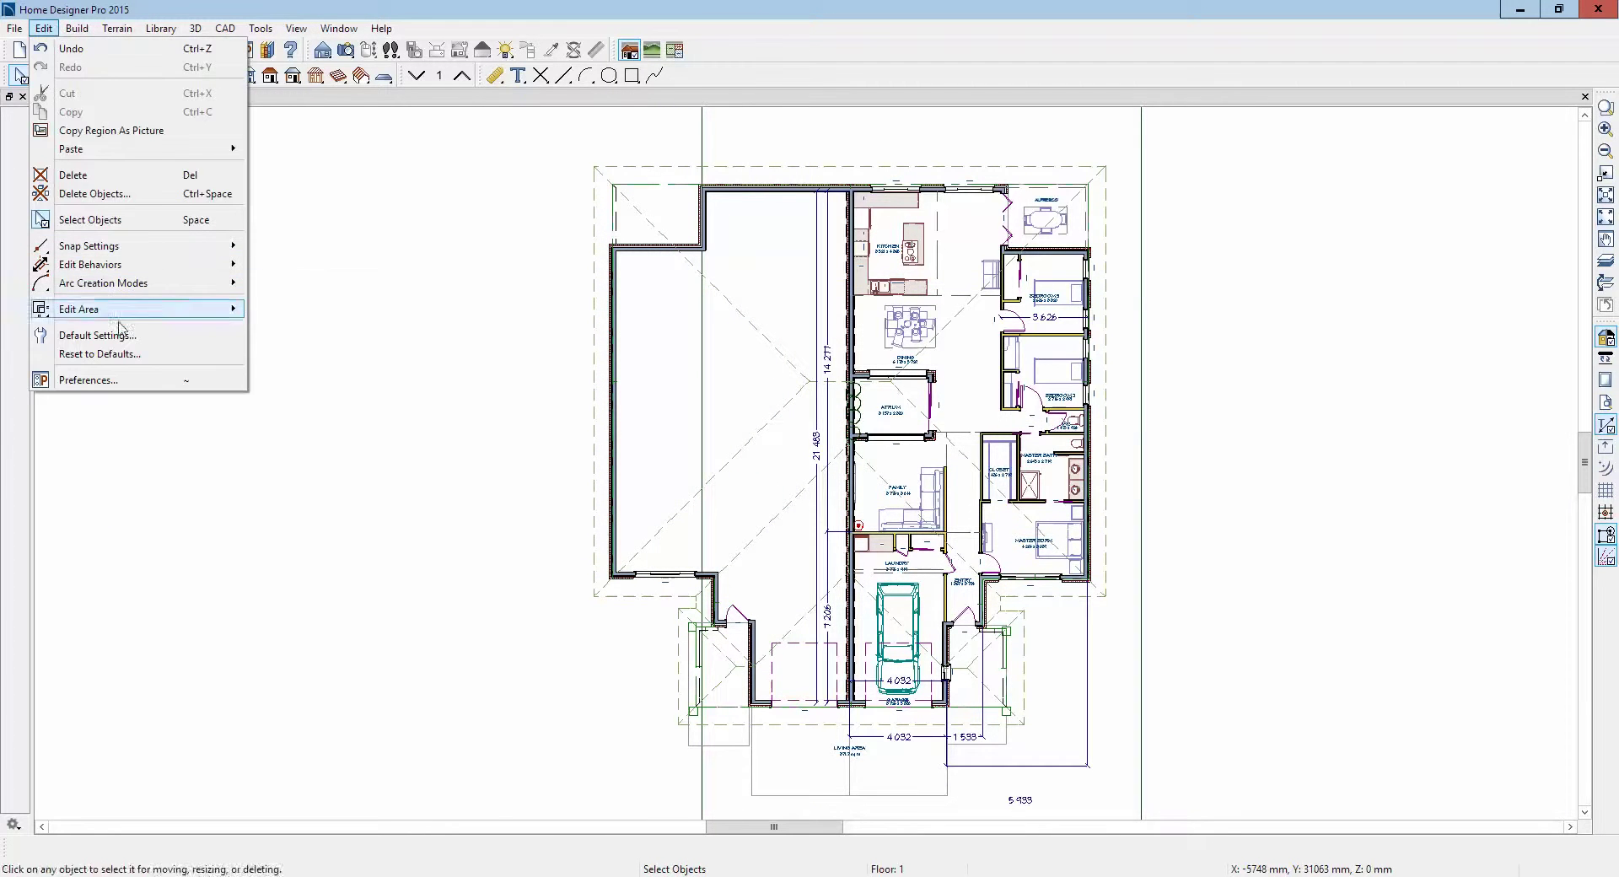
click(92, 194)
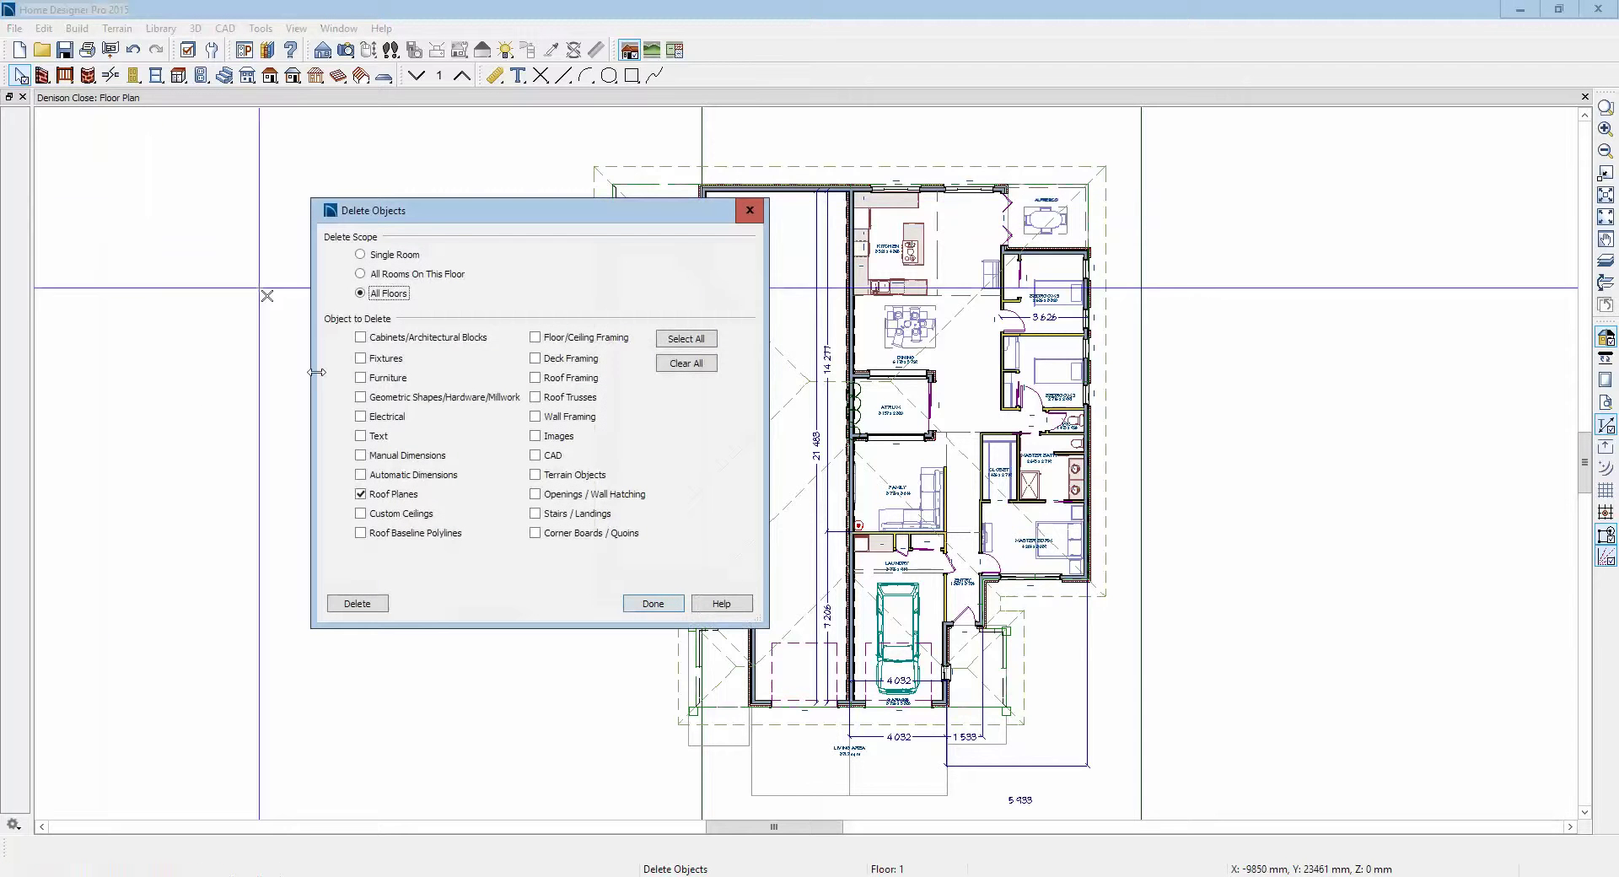
click(358, 604)
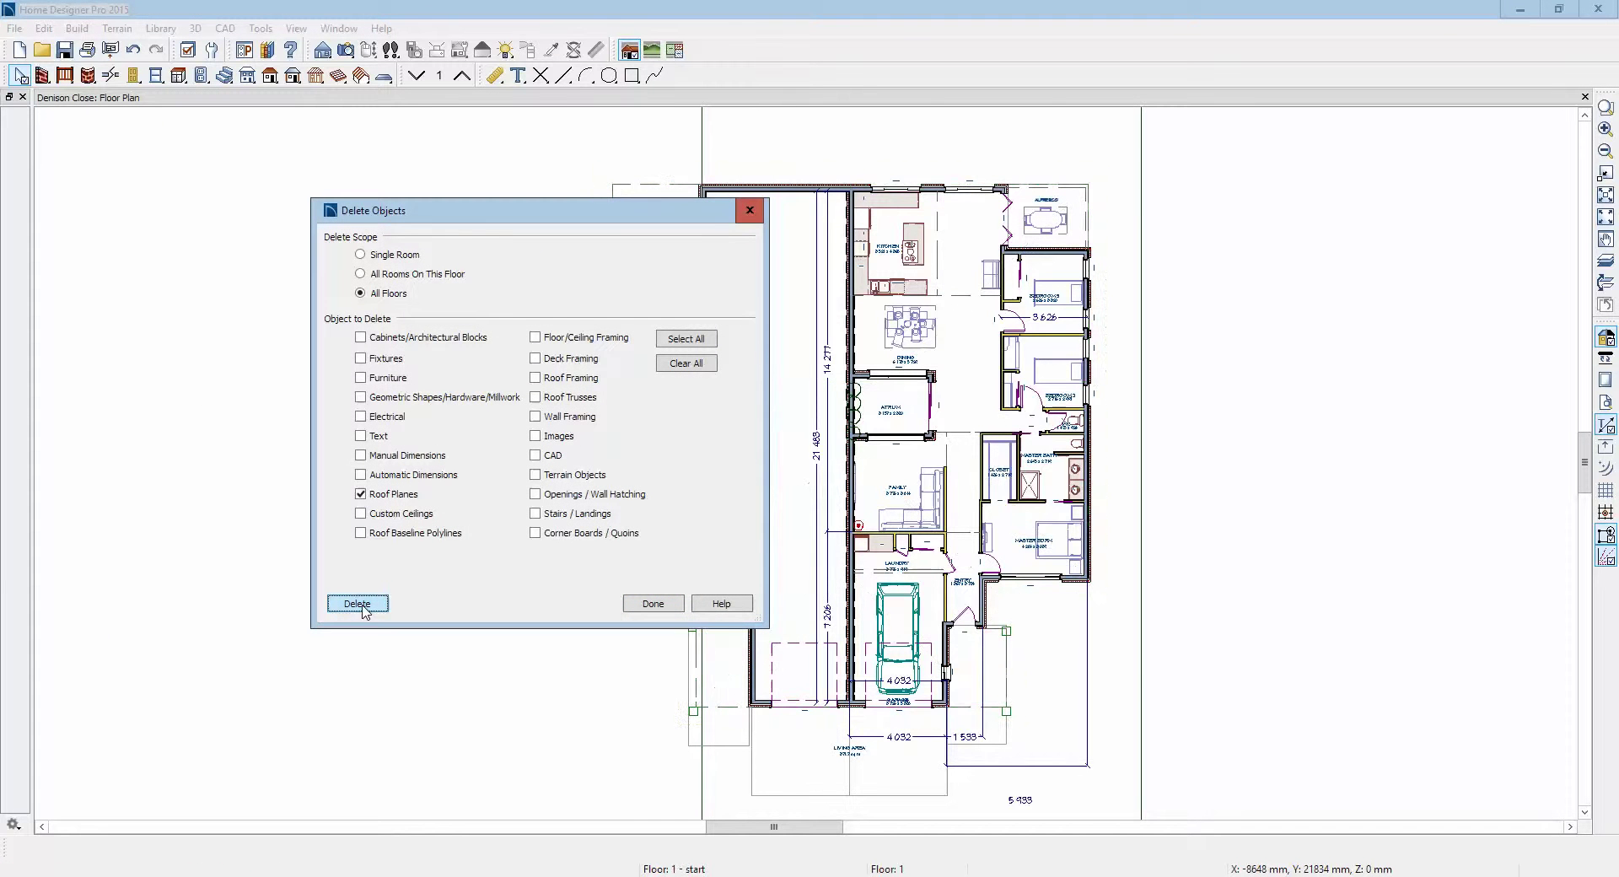
click(648, 604)
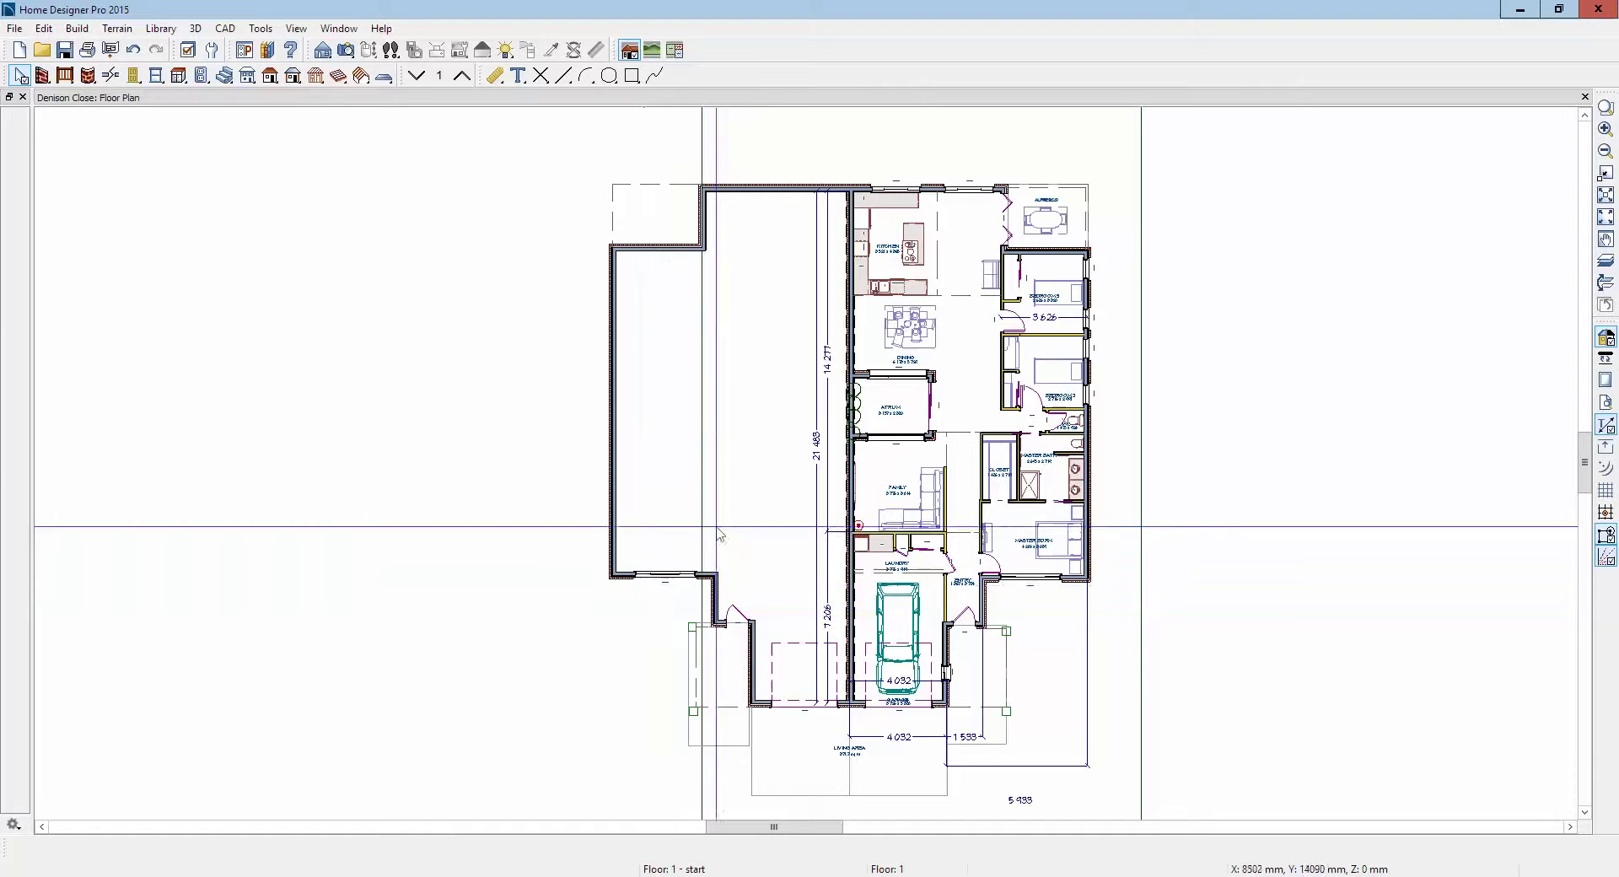
Step: Delete the driveway slab in front of the left-hand unit's garage and the adjoining slab at its entry porch
scroll(697, 483, down, 1)
scroll(686, 463, up, 1)
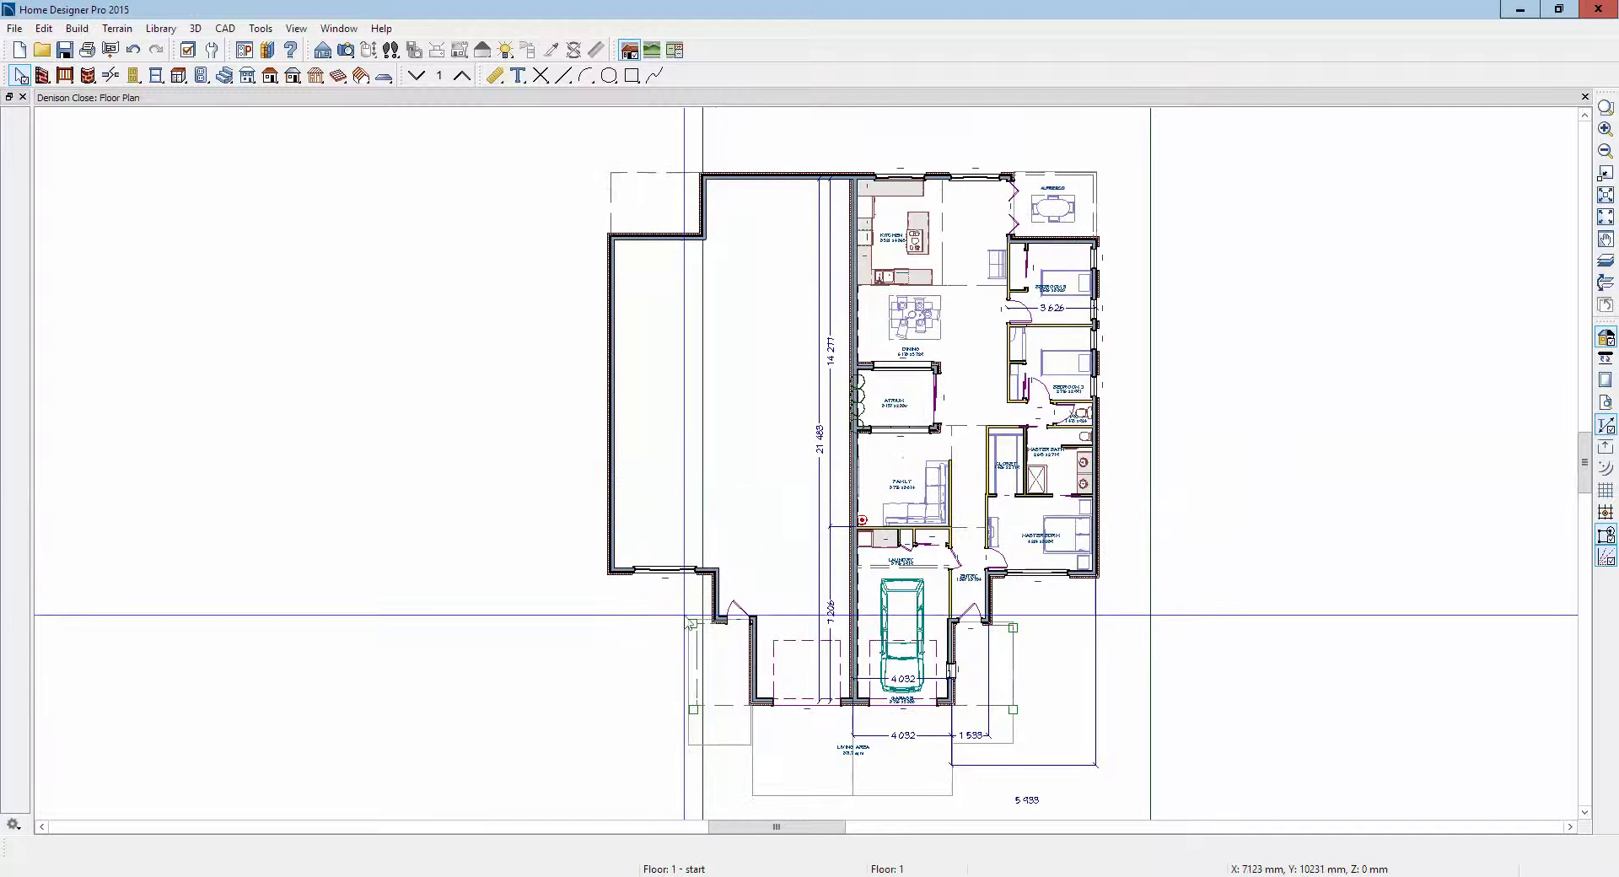
scroll(710, 641, down, 1)
scroll(734, 666, up, 1)
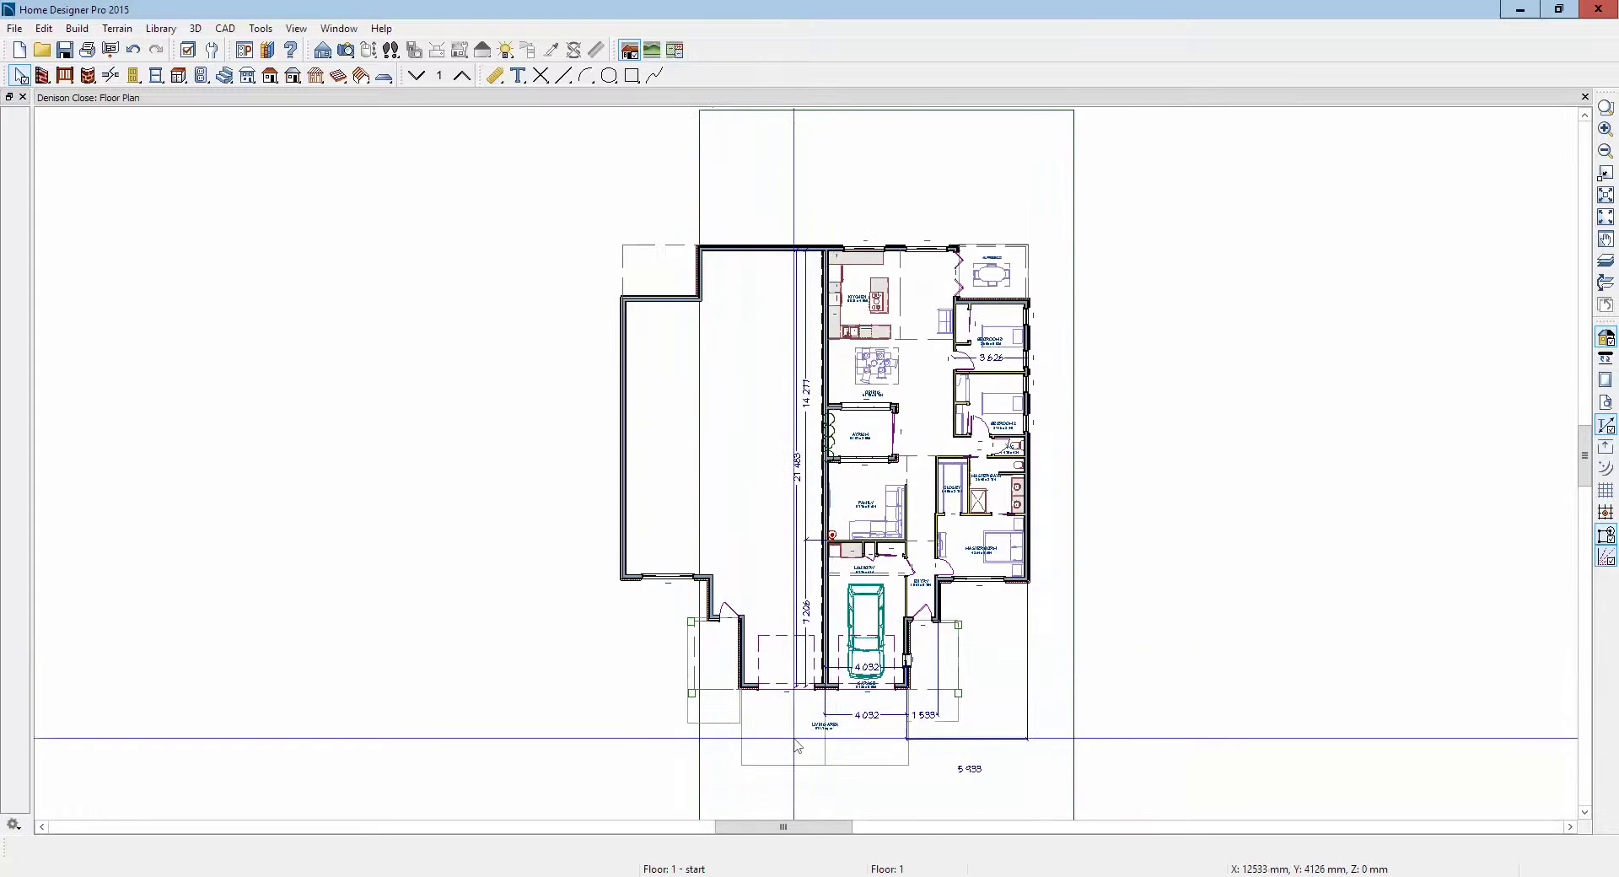
click(785, 732)
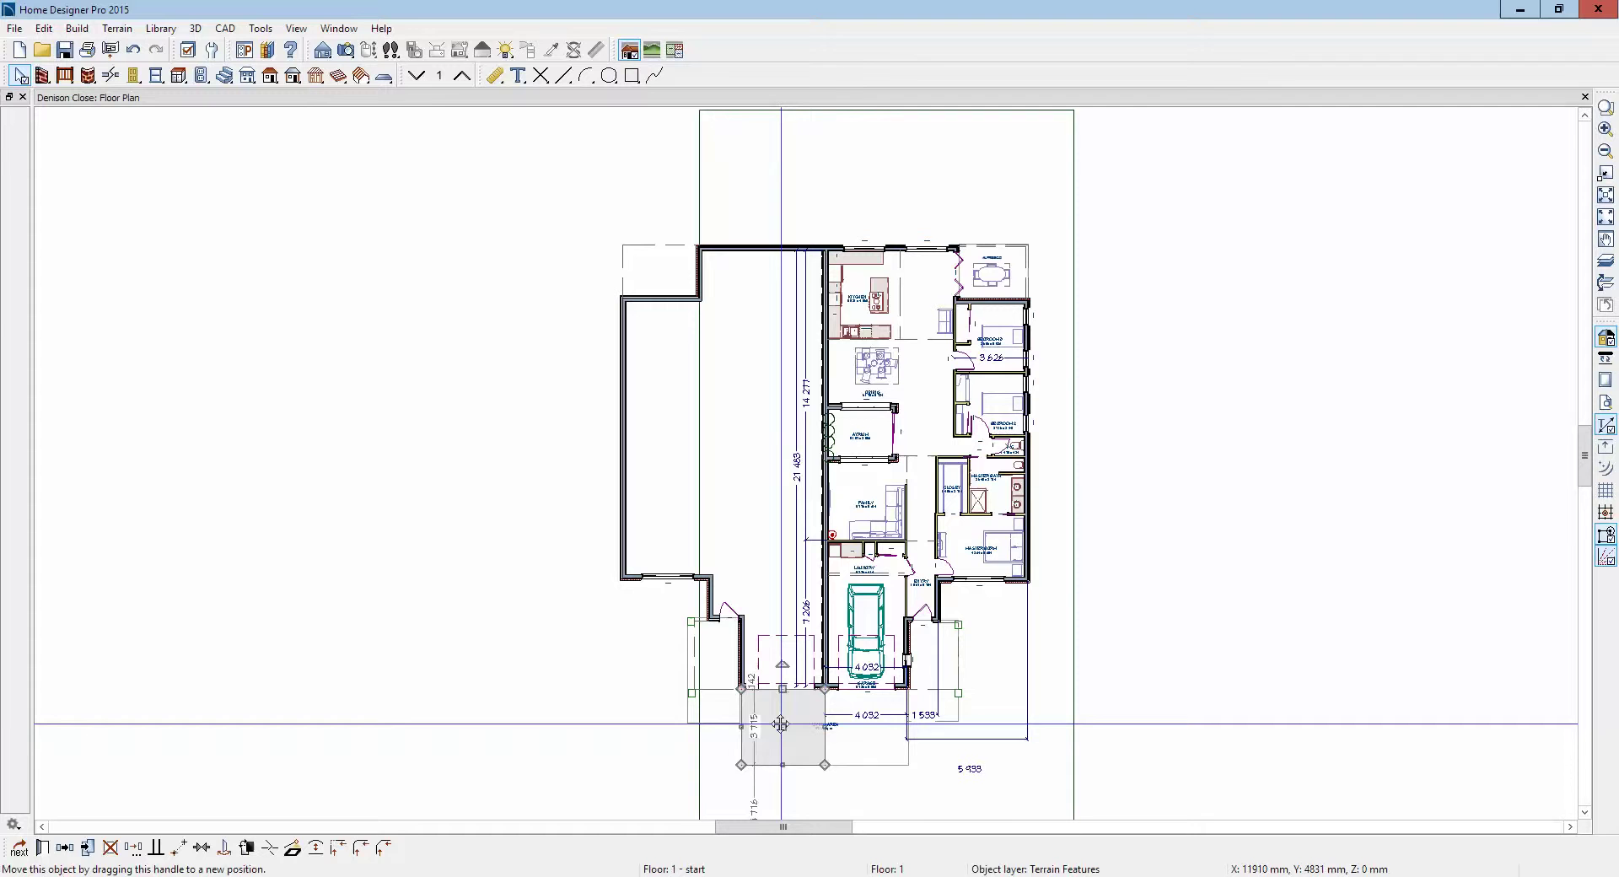
key(Escape)
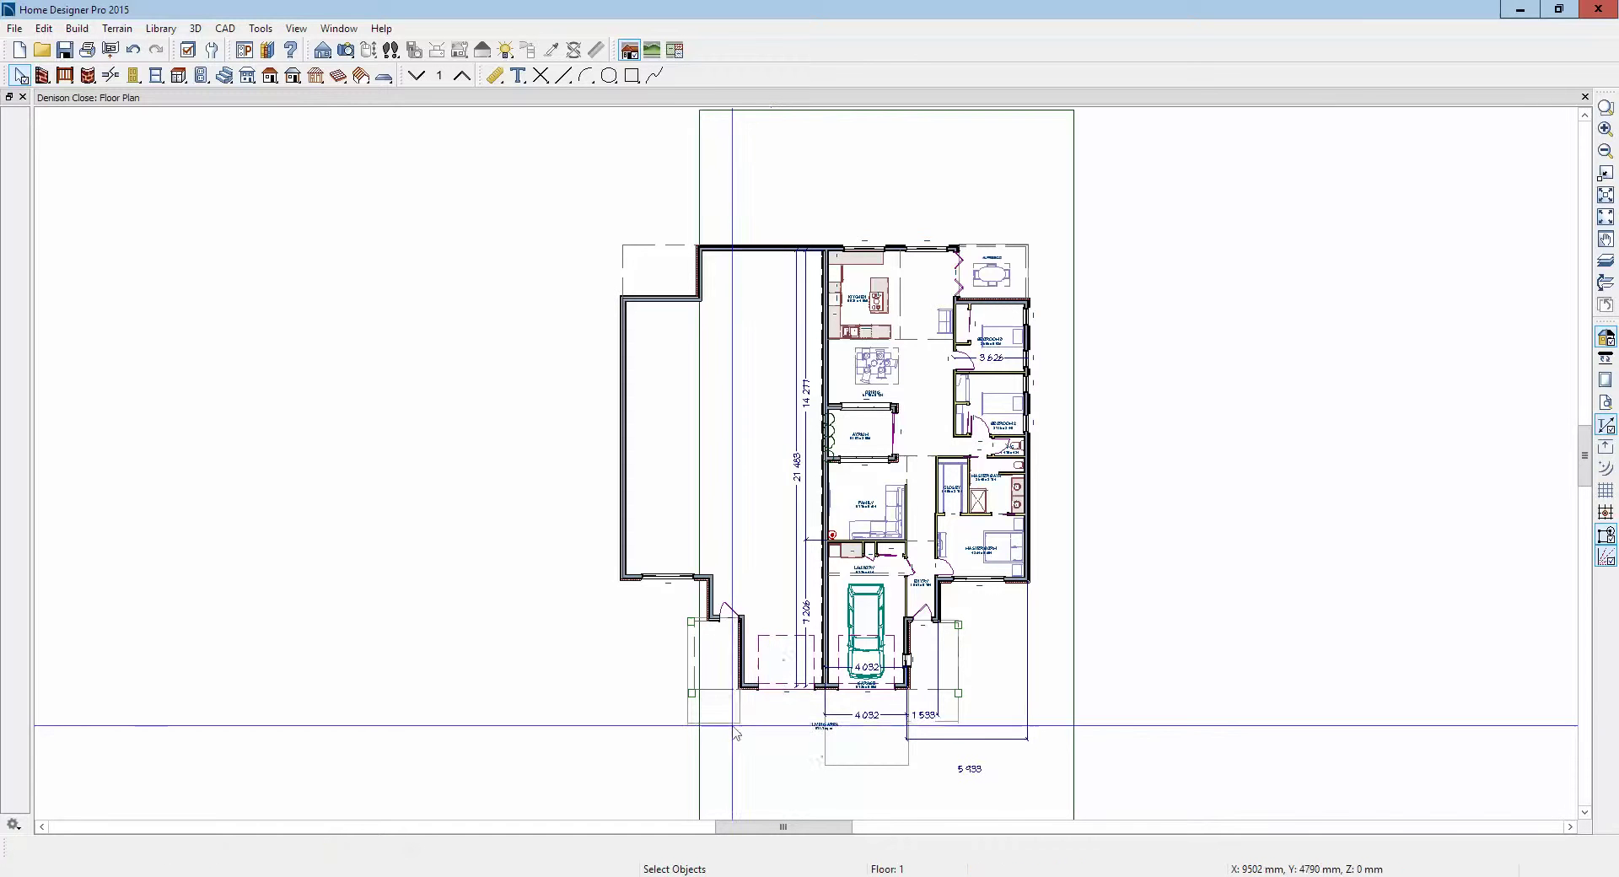
click(733, 711)
key(Delete)
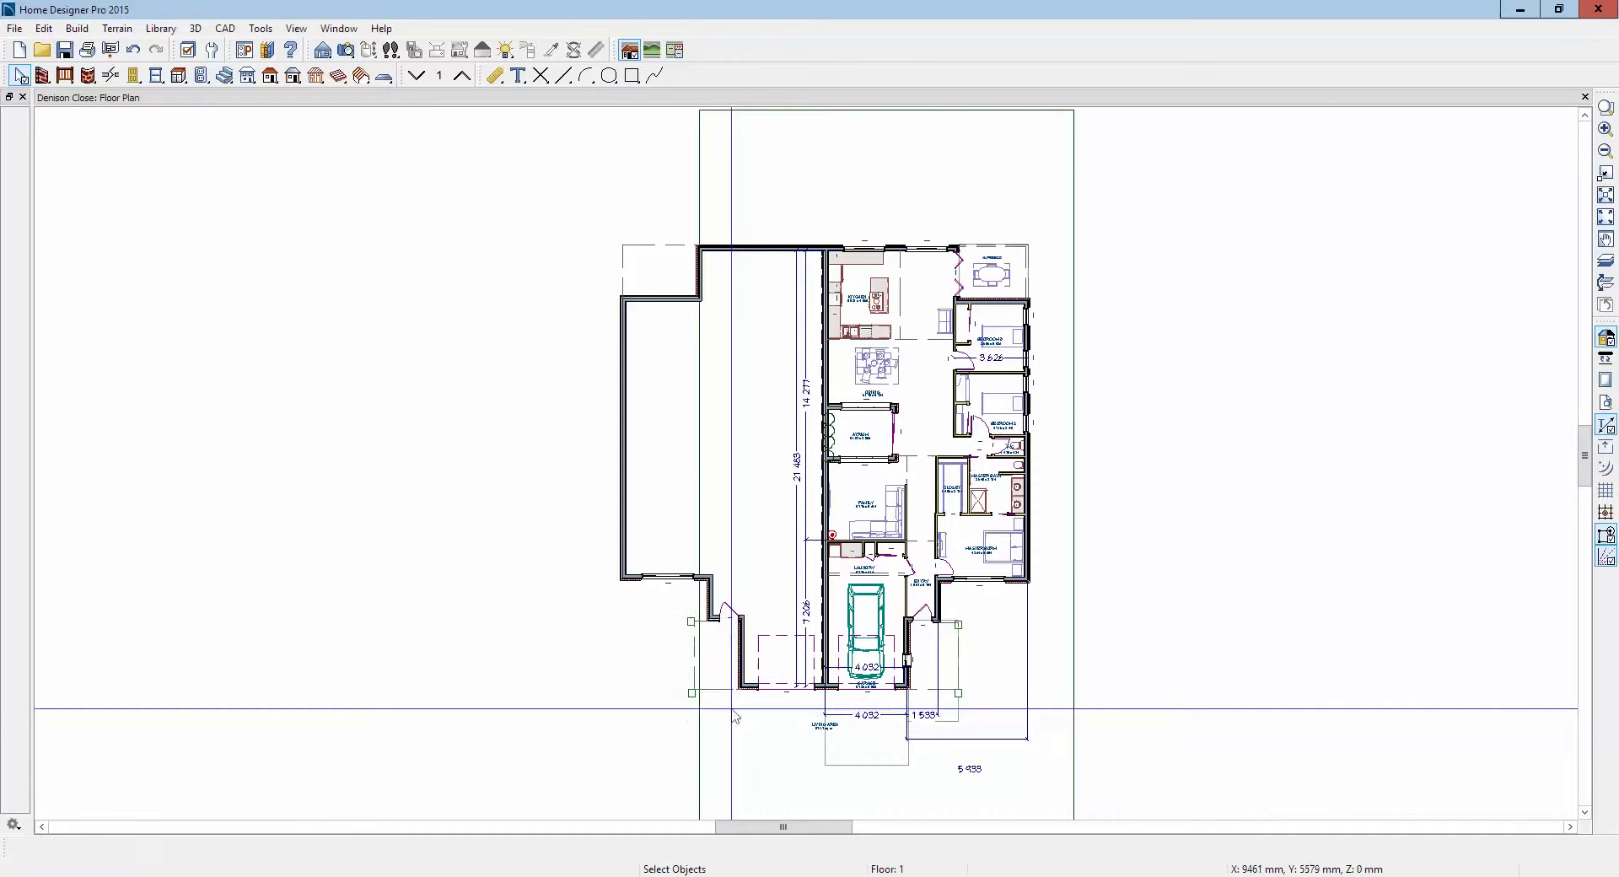
drag(607, 217, 784, 714)
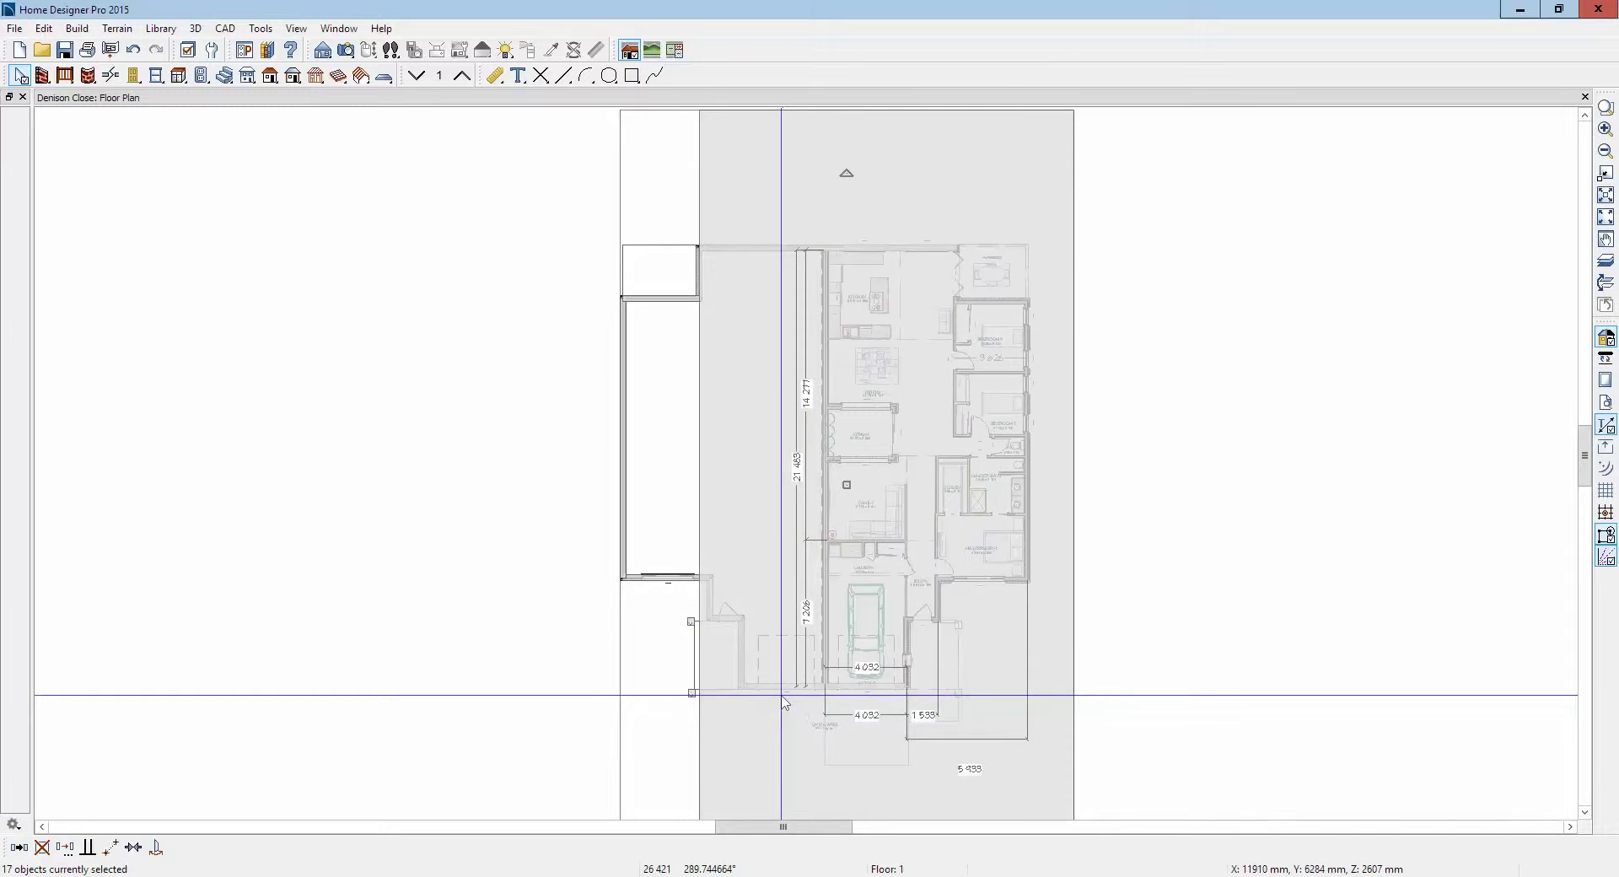
key(Delete)
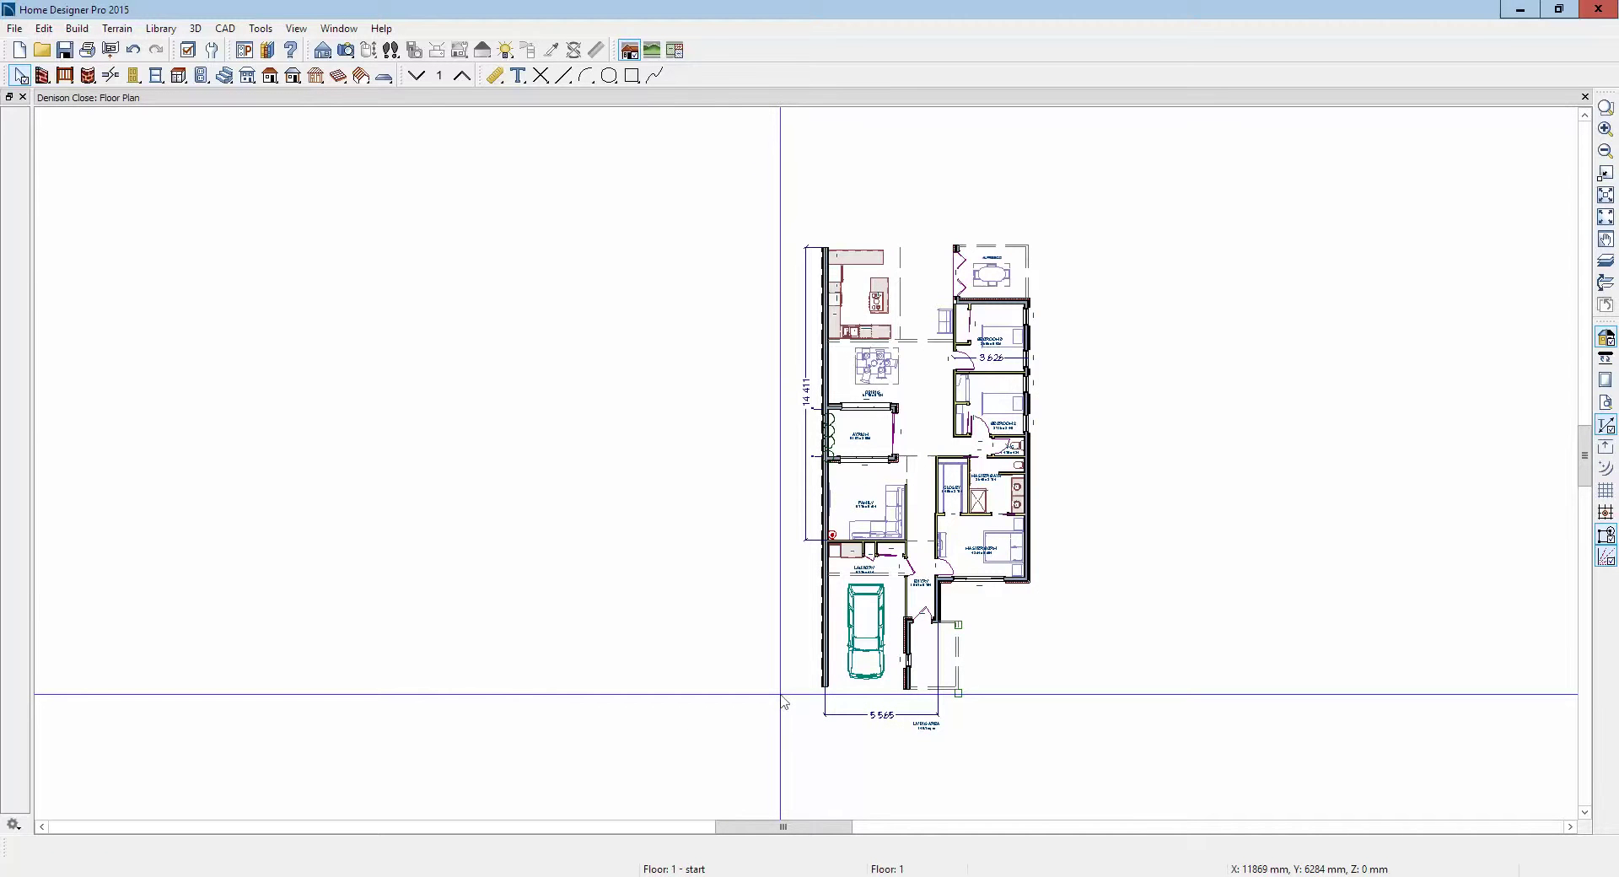
key(ctrl+z)
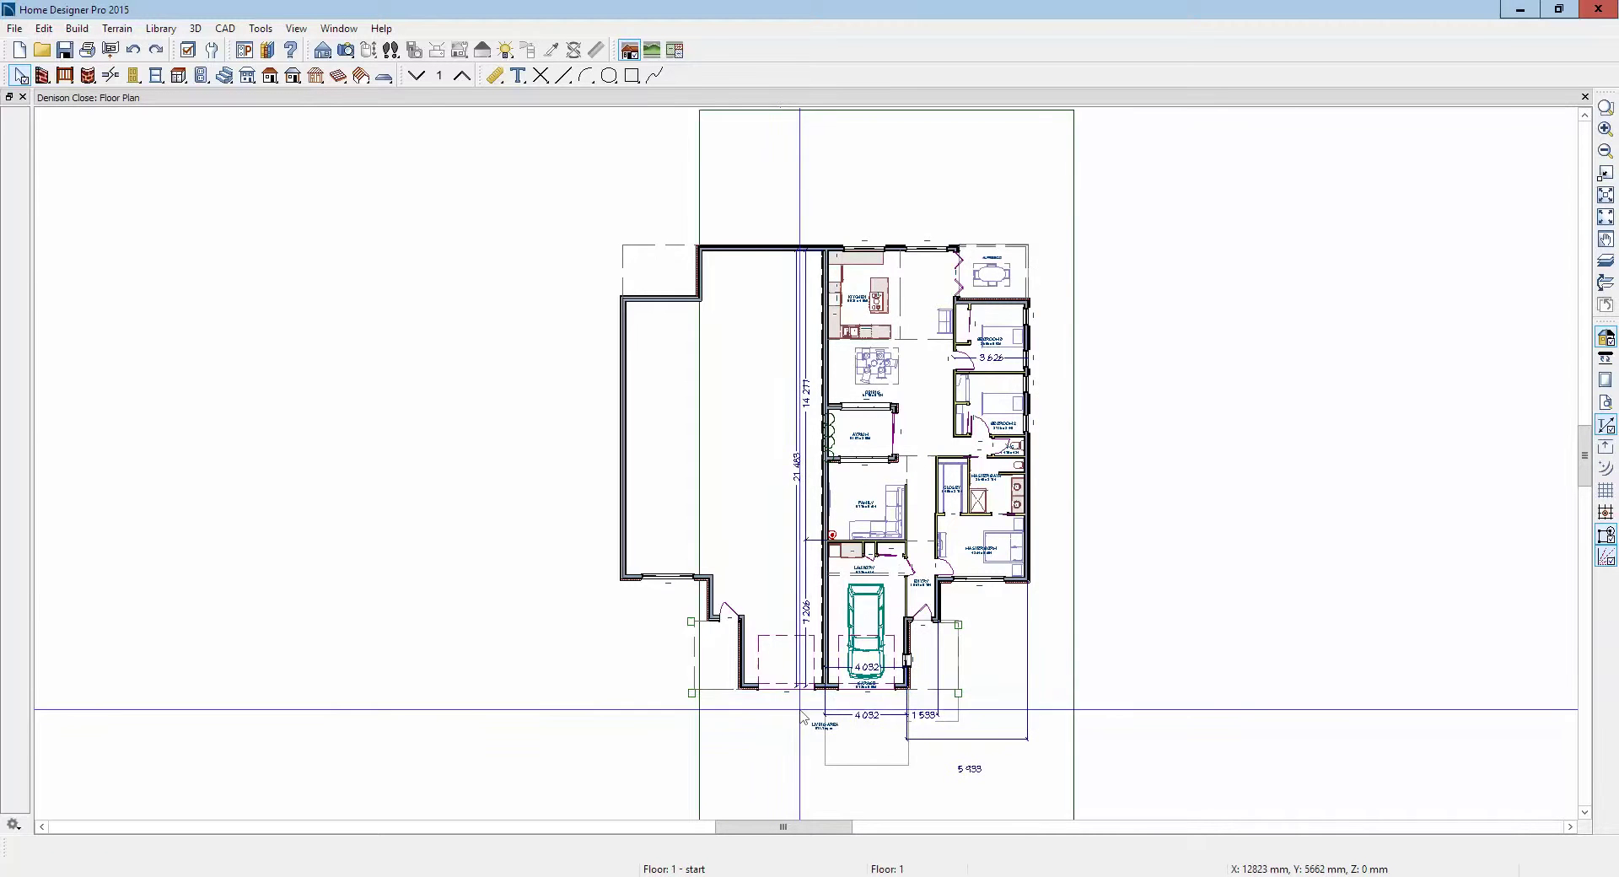
Step: Shorten the front garage wall and the rear exterior wall so both end at the party wall of the right-hand unit
click(750, 688)
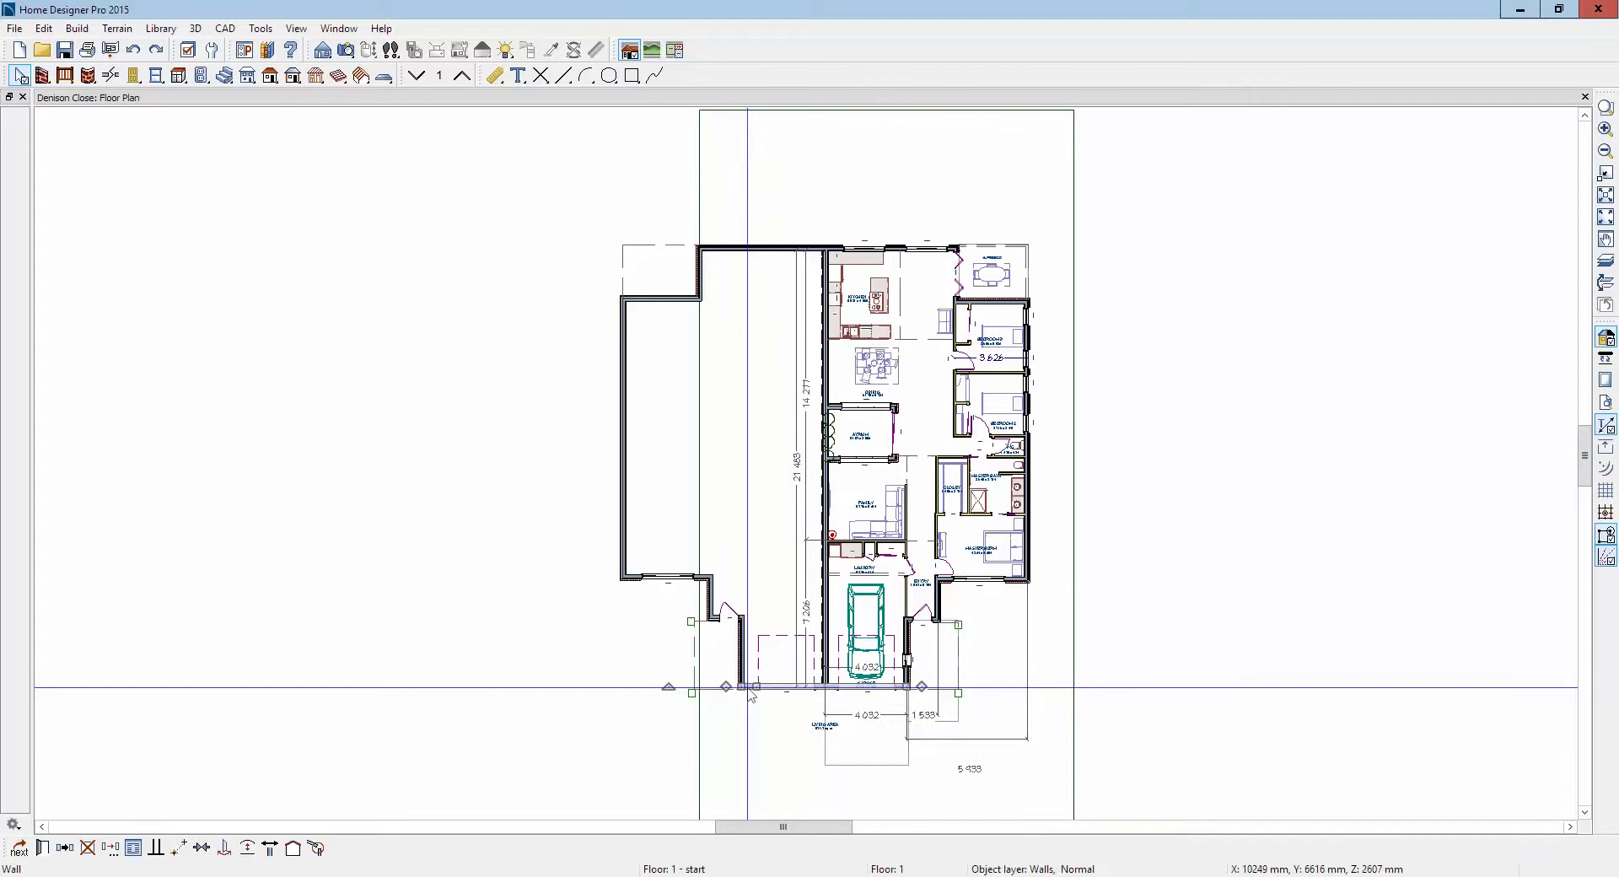
key(Escape)
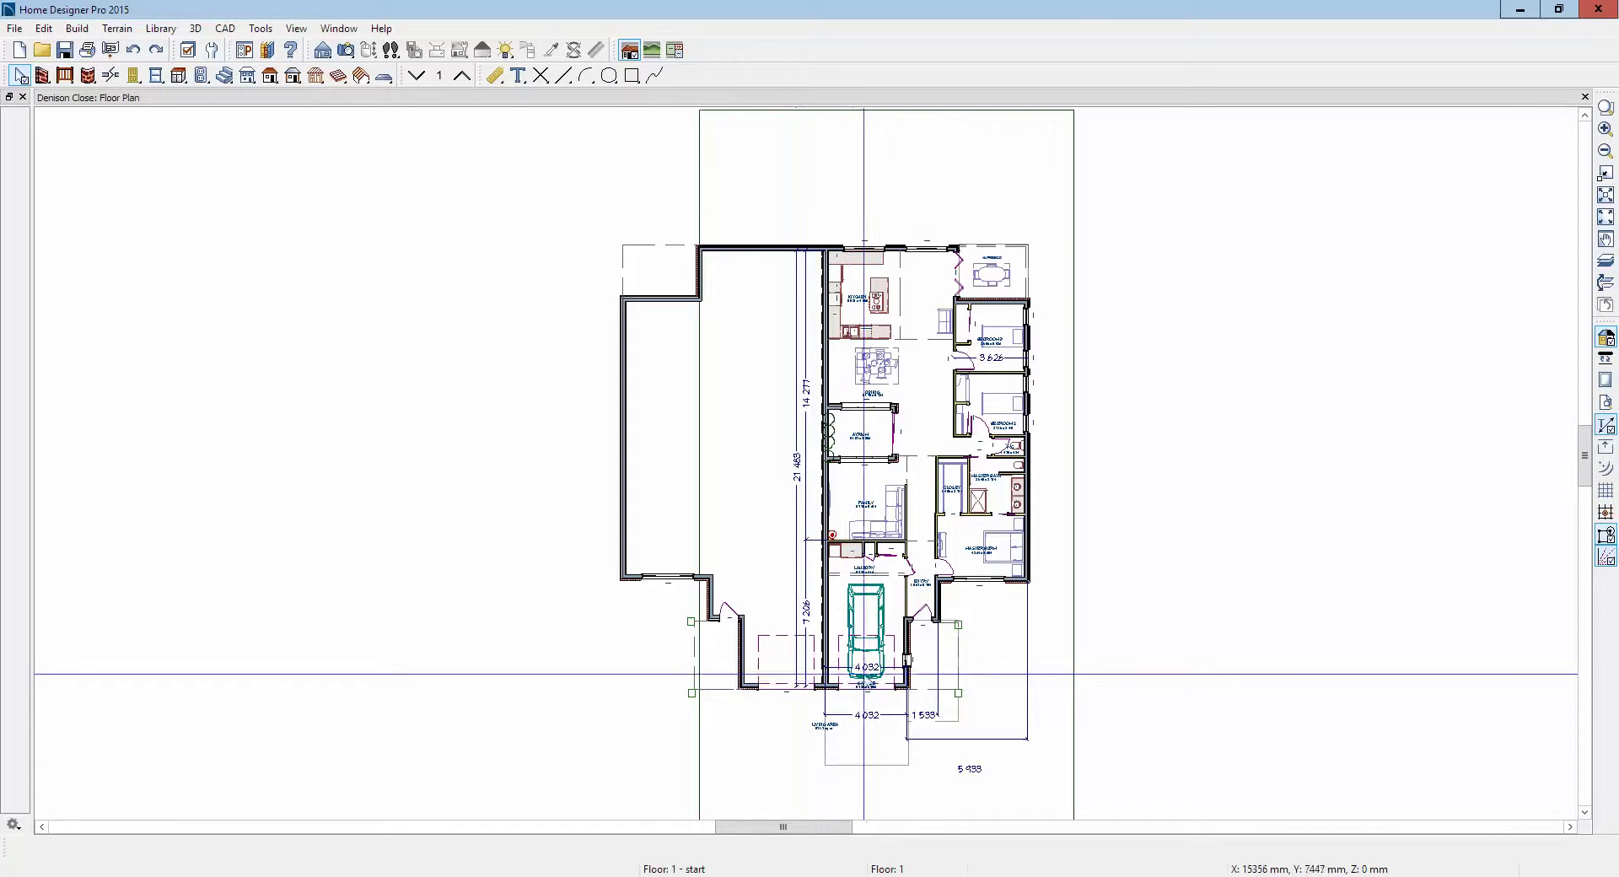
click(742, 687)
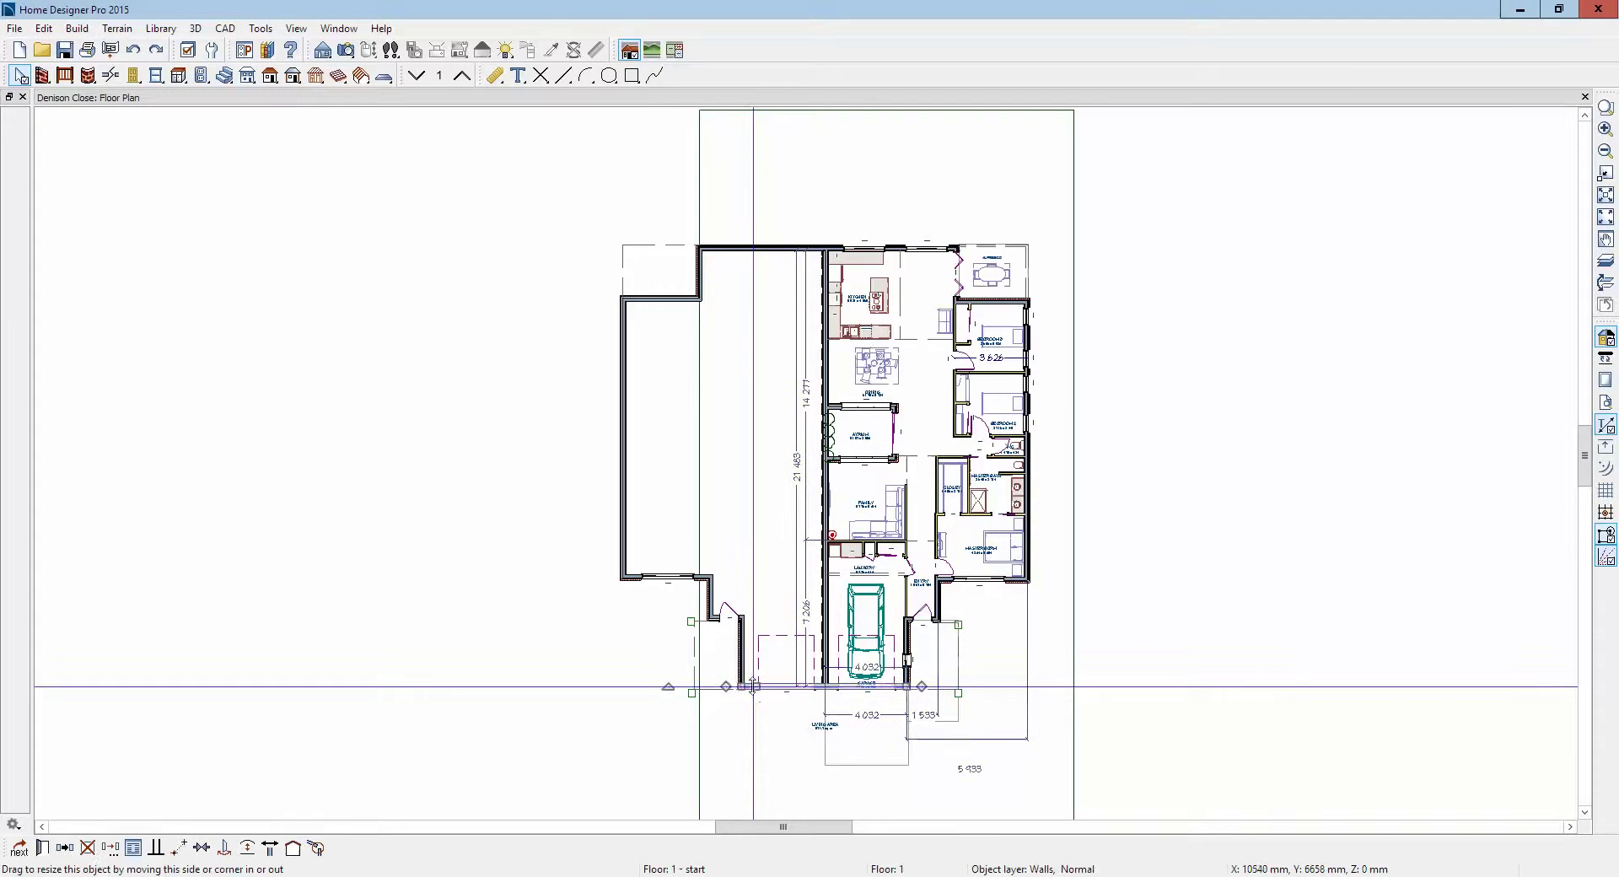
drag(742, 686, 828, 688)
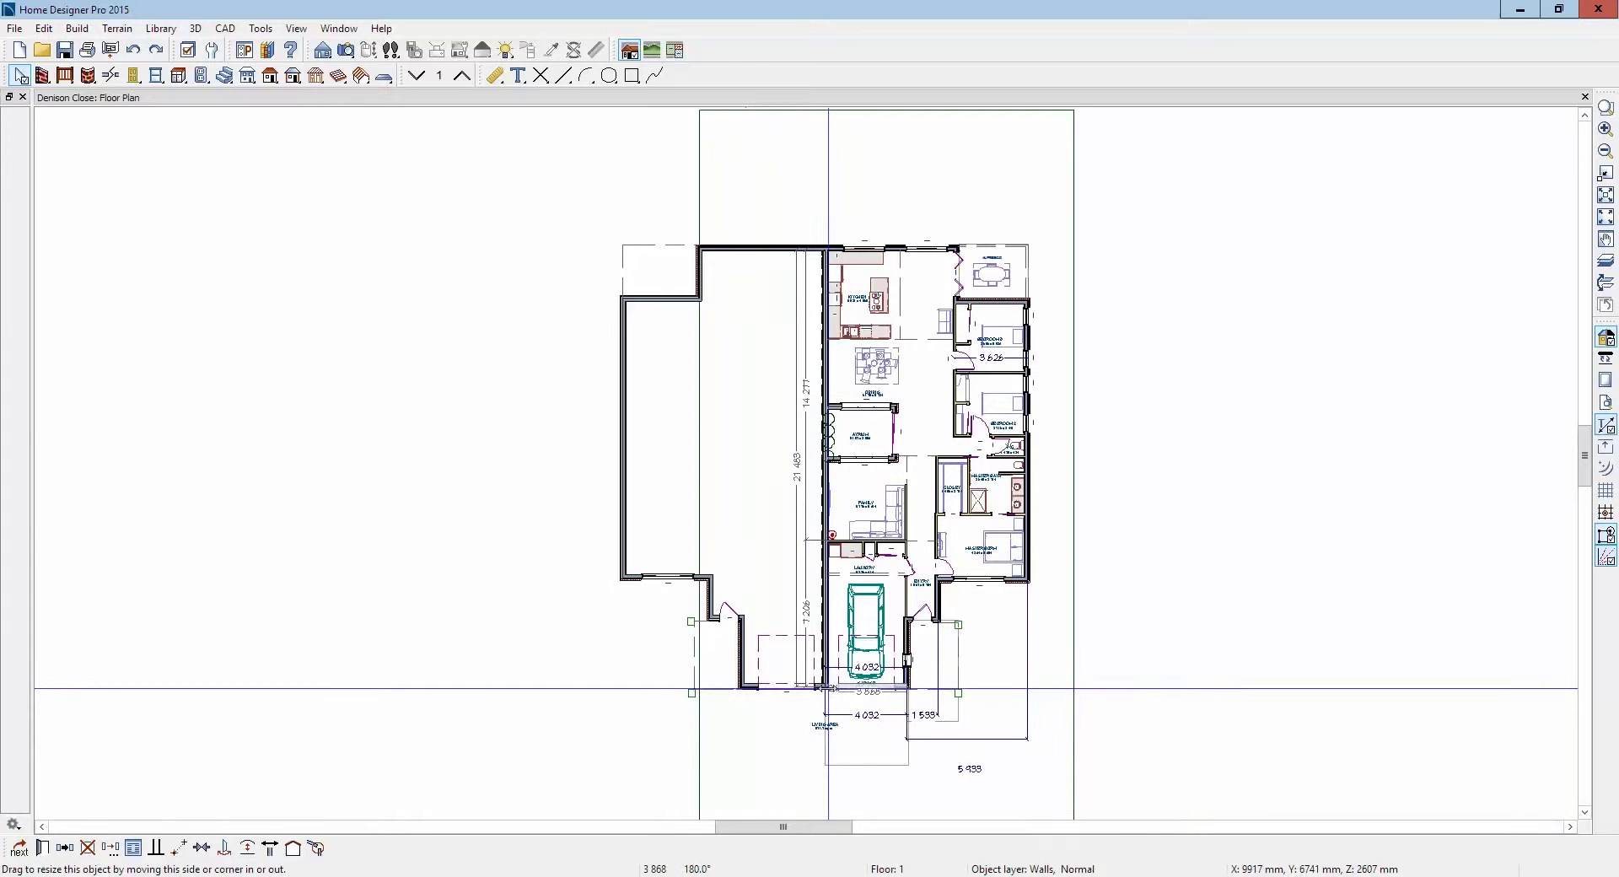
key(Escape)
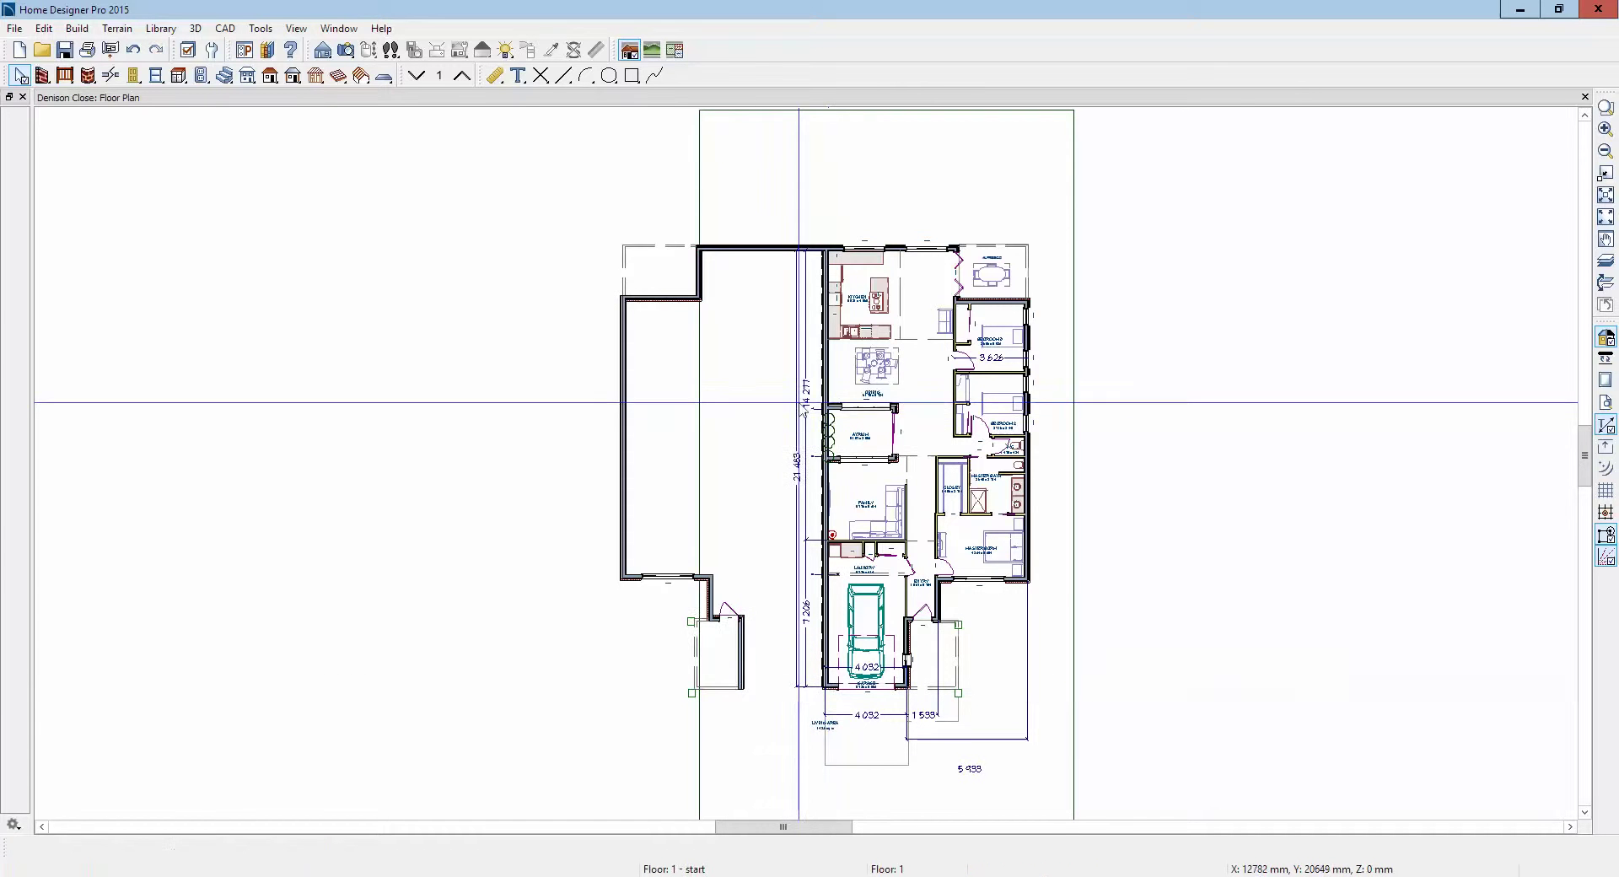
click(777, 251)
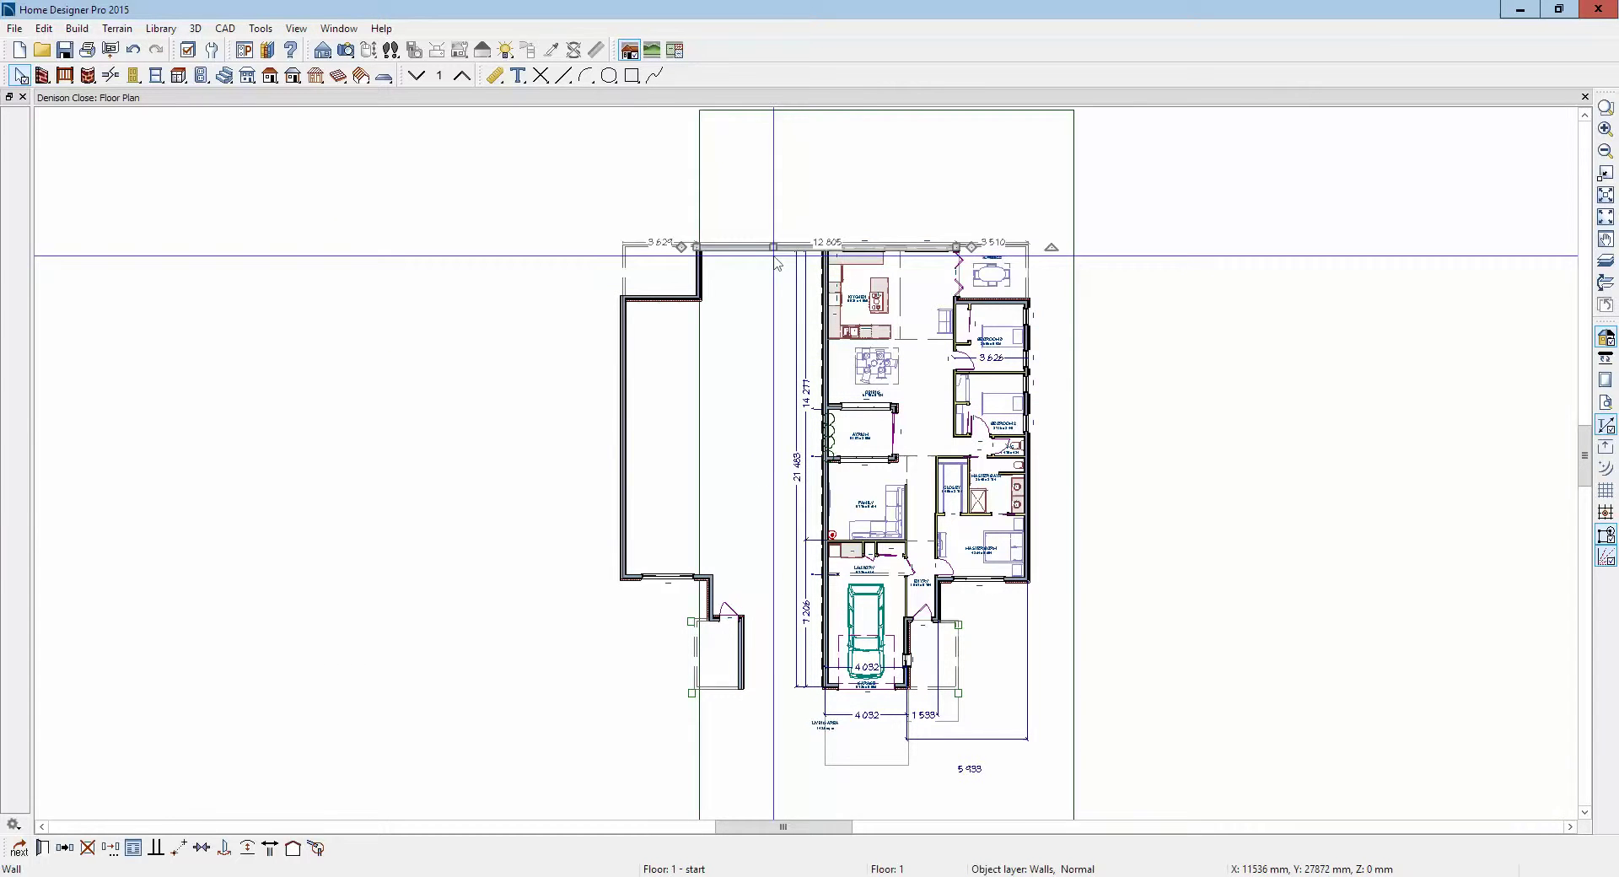
drag(696, 248, 823, 248)
Step: Extend the terrain perimeter's left side well beyond the left-hand unit, and delete that unit's remaining walls and objects
drag(522, 193, 770, 759)
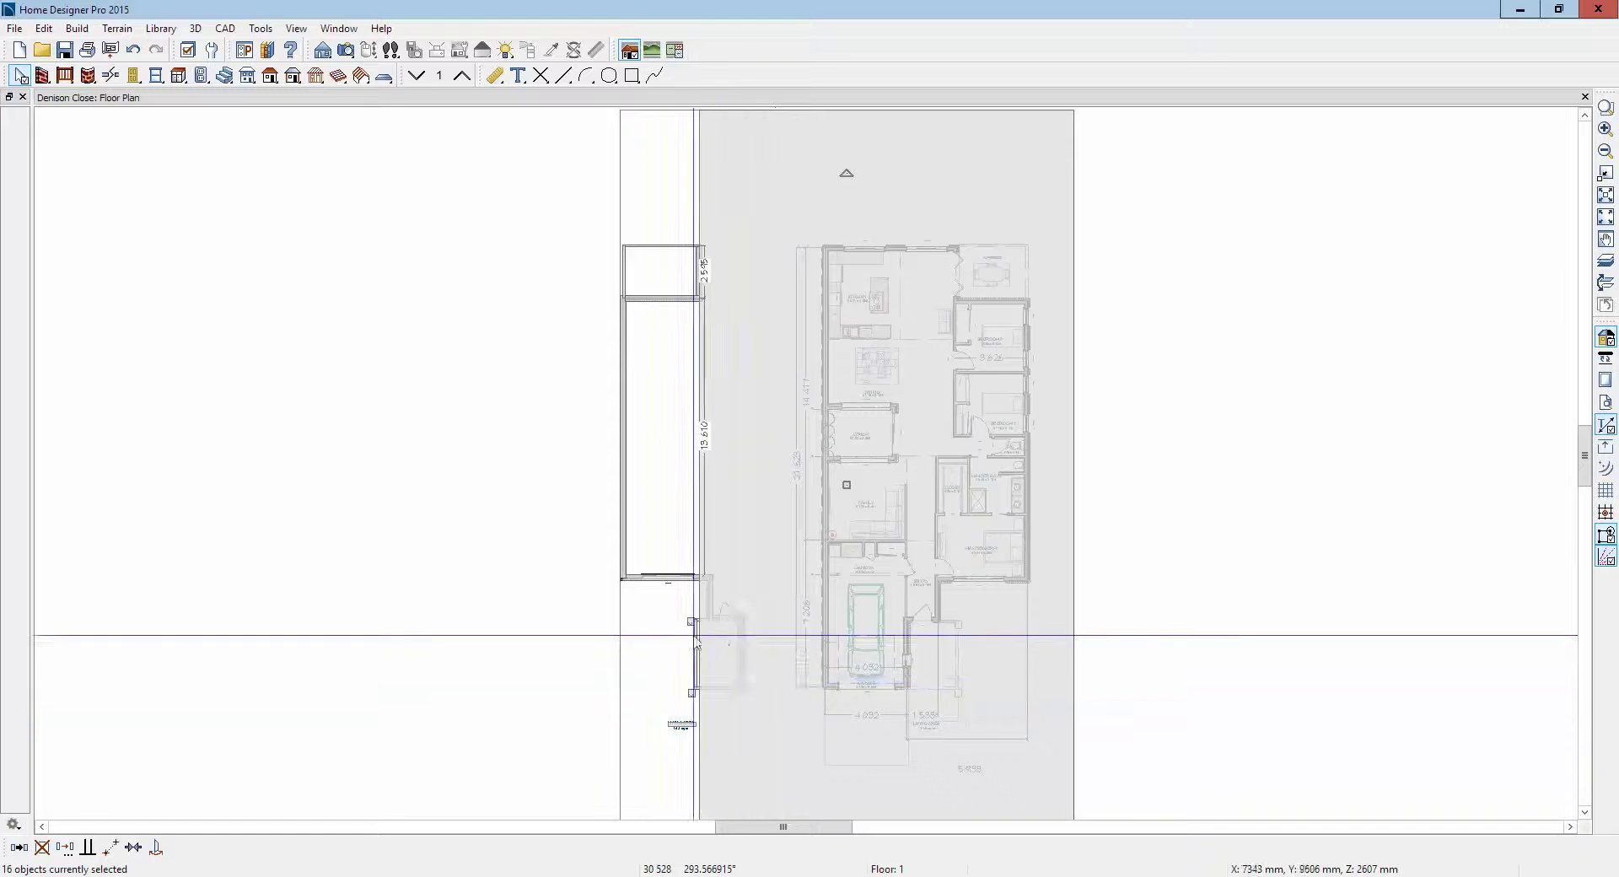
key(Escape)
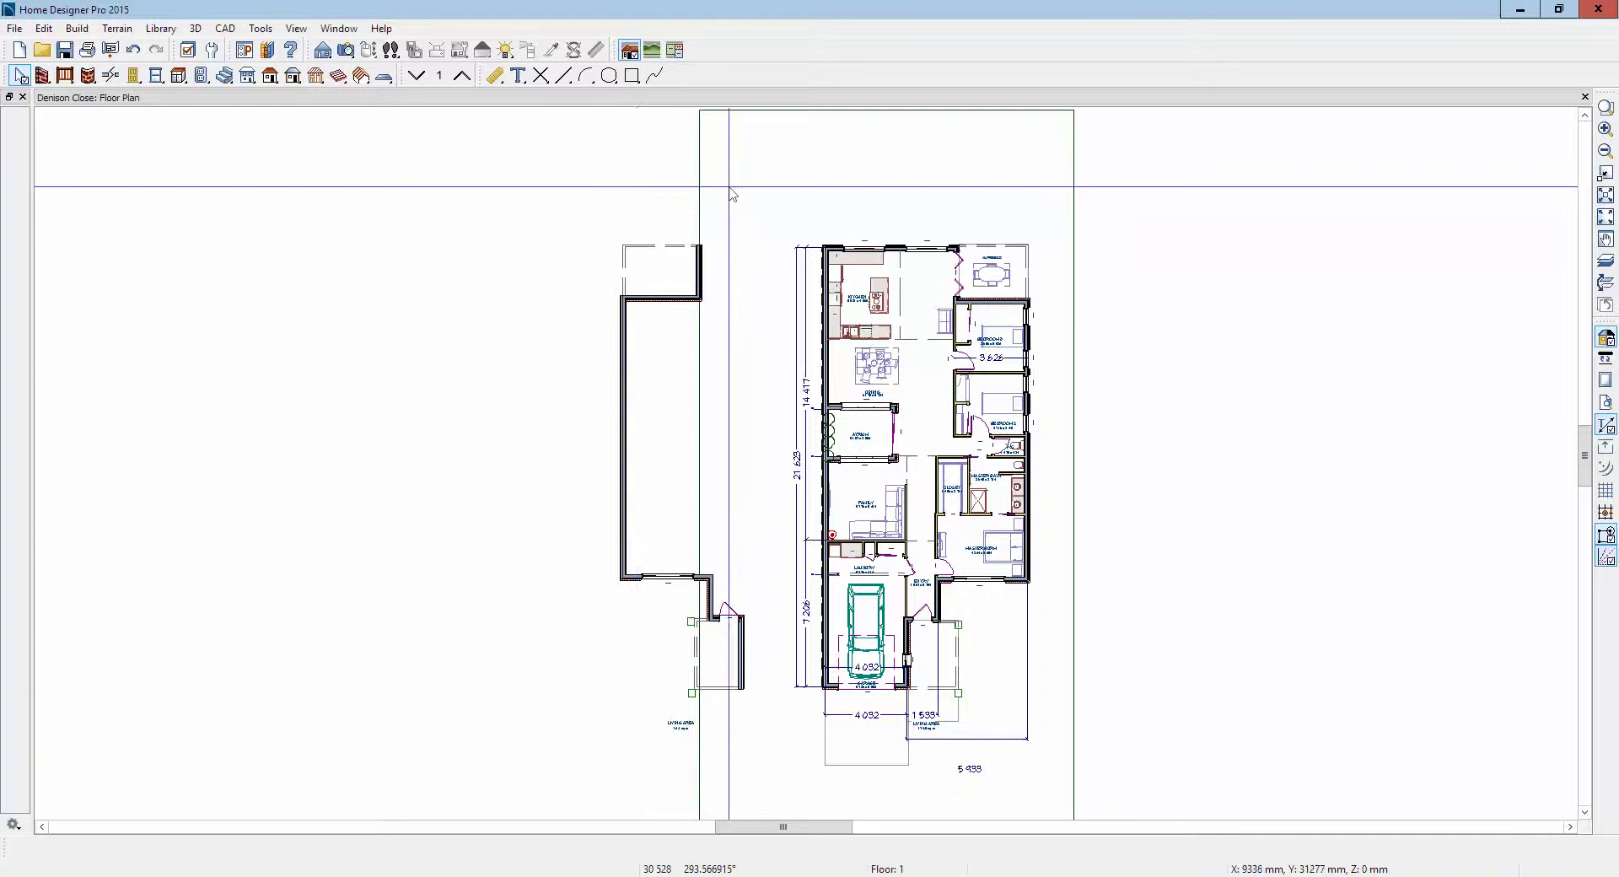
click(699, 187)
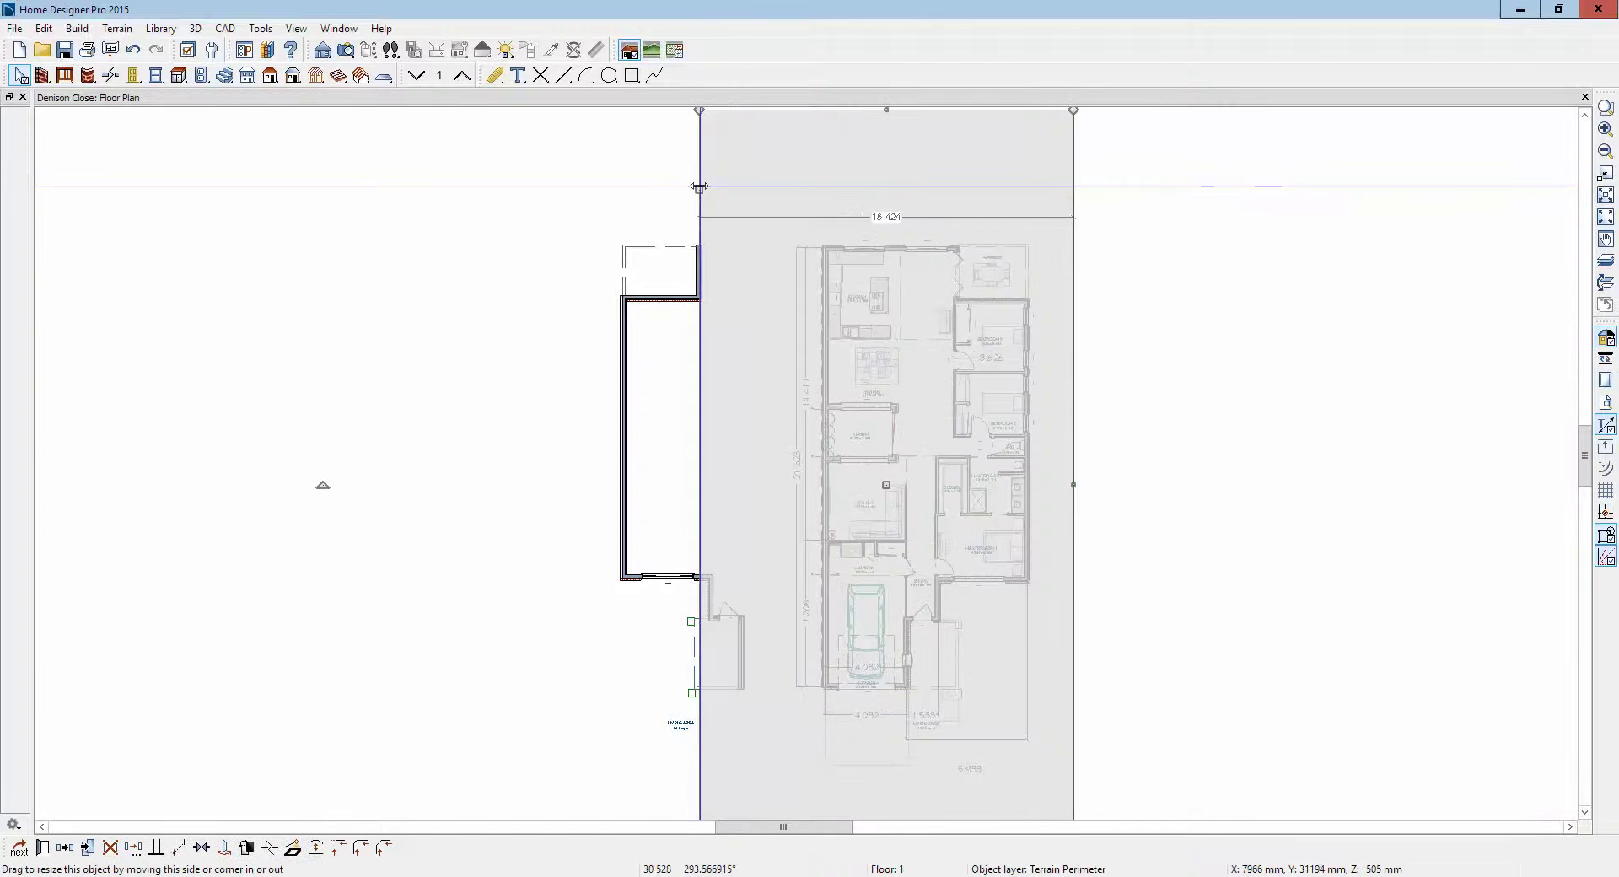
drag(699, 188, 780, 775)
click(544, 266)
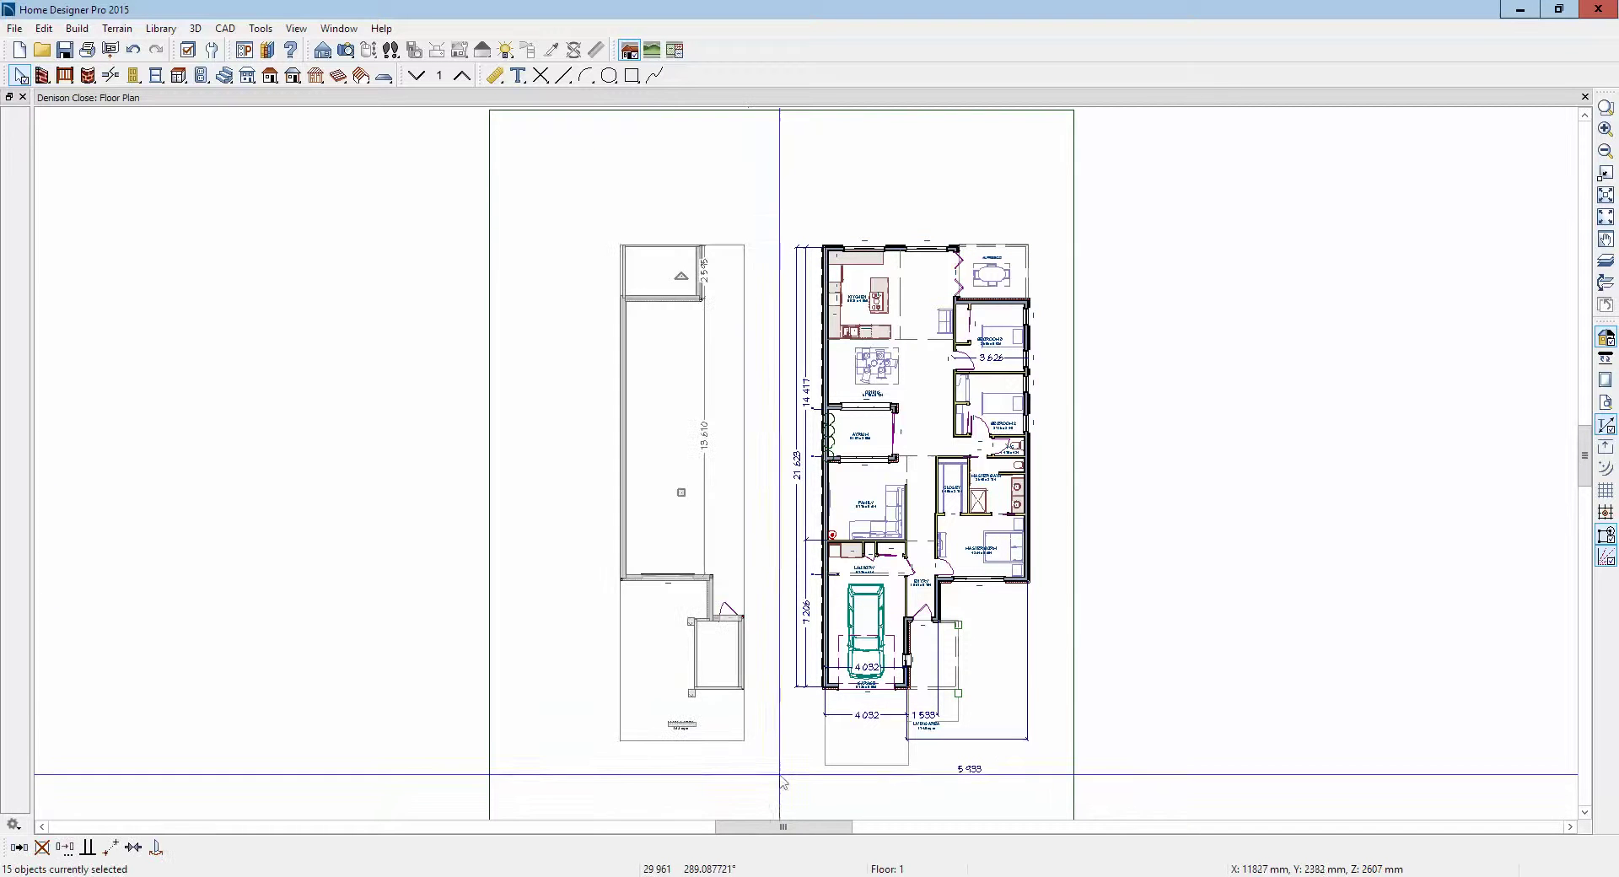
key(Delete)
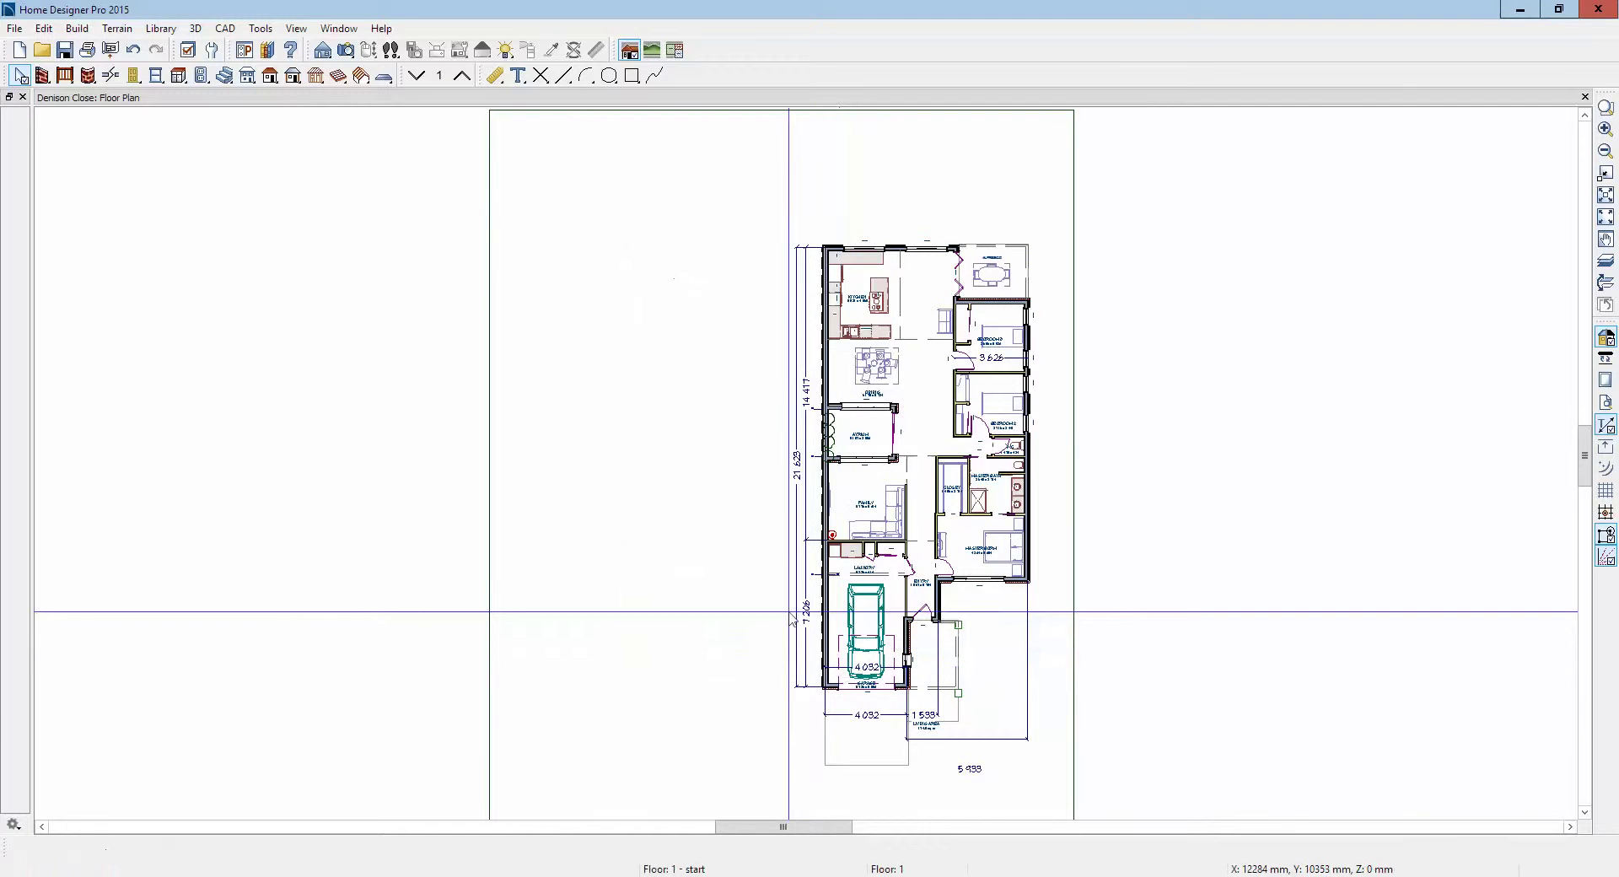
Step: Enclose the whole furnished unit with its dimensions in an Edit Area (All Floors) Visible region
scroll(818, 442, down, 1)
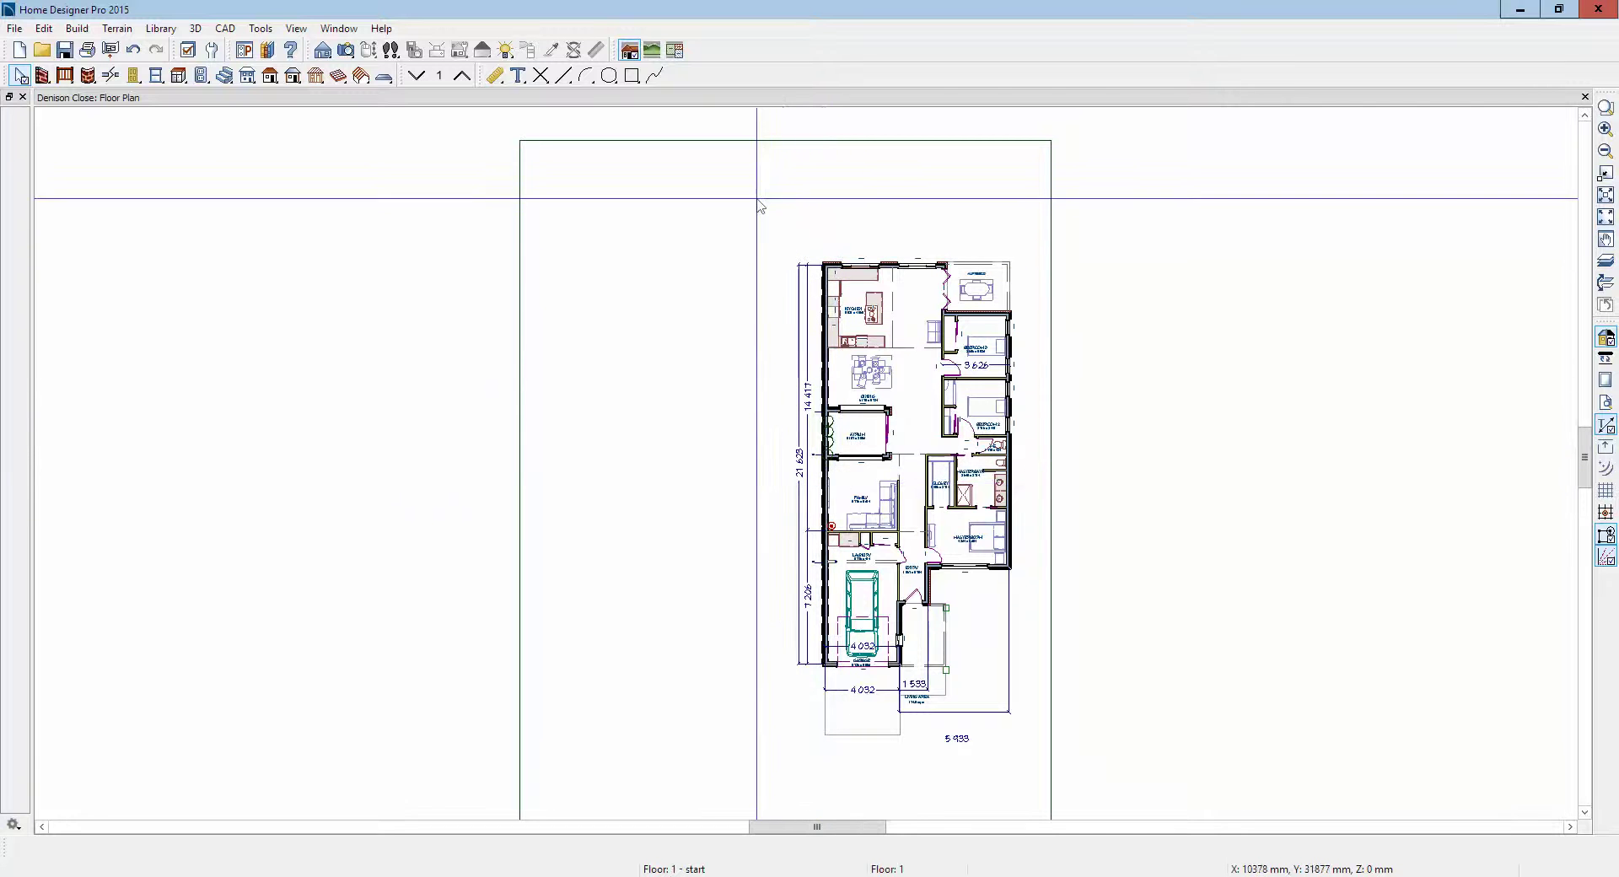
click(44, 29)
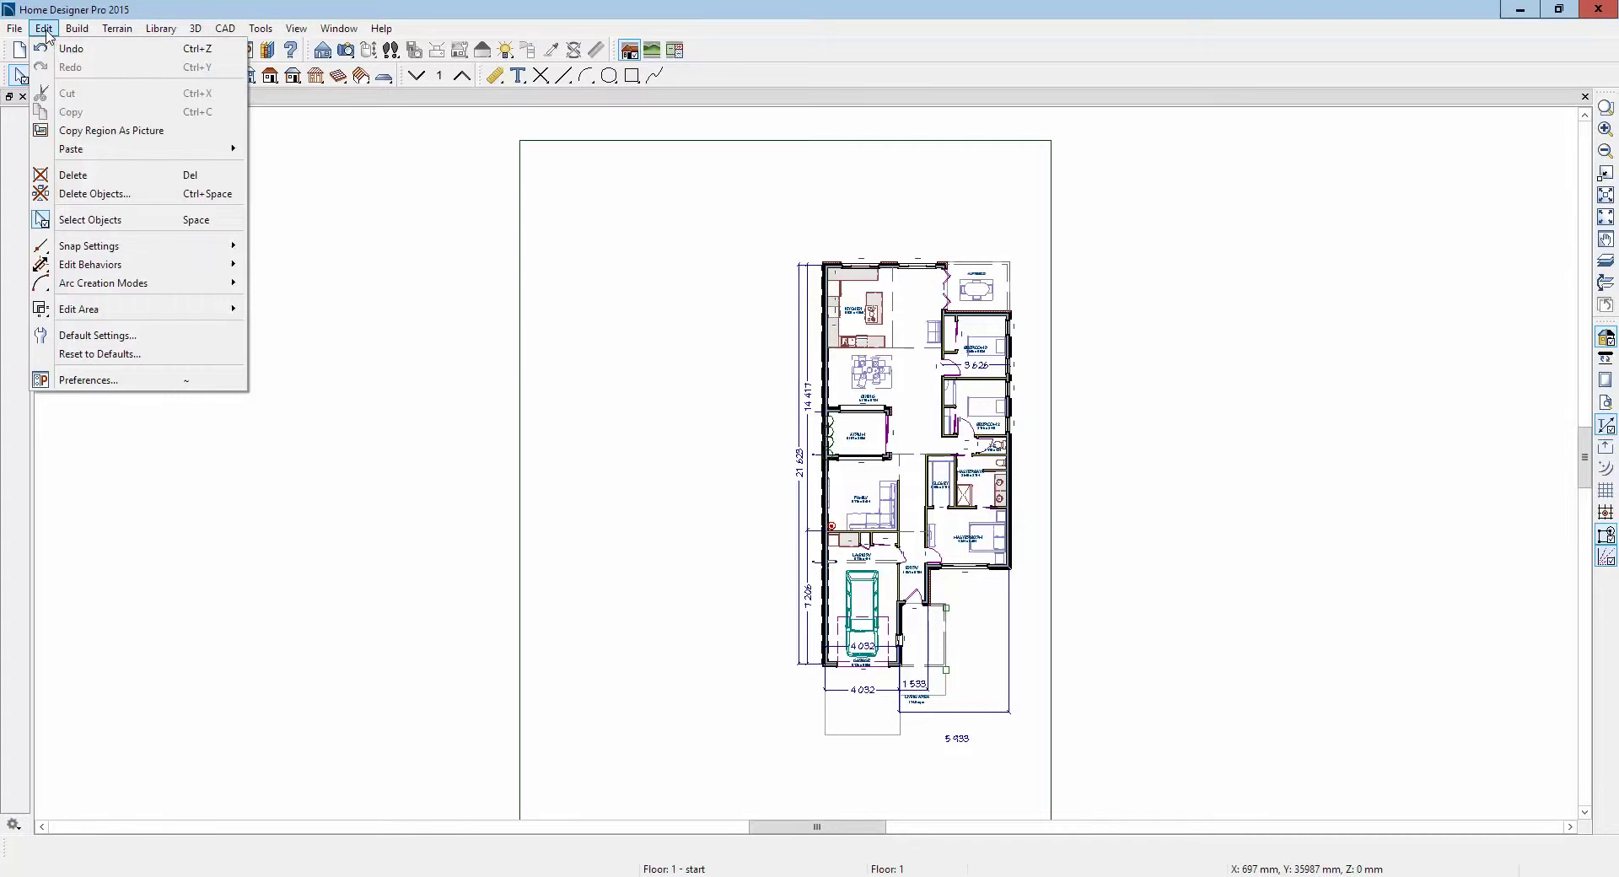
mouse_move(112, 314)
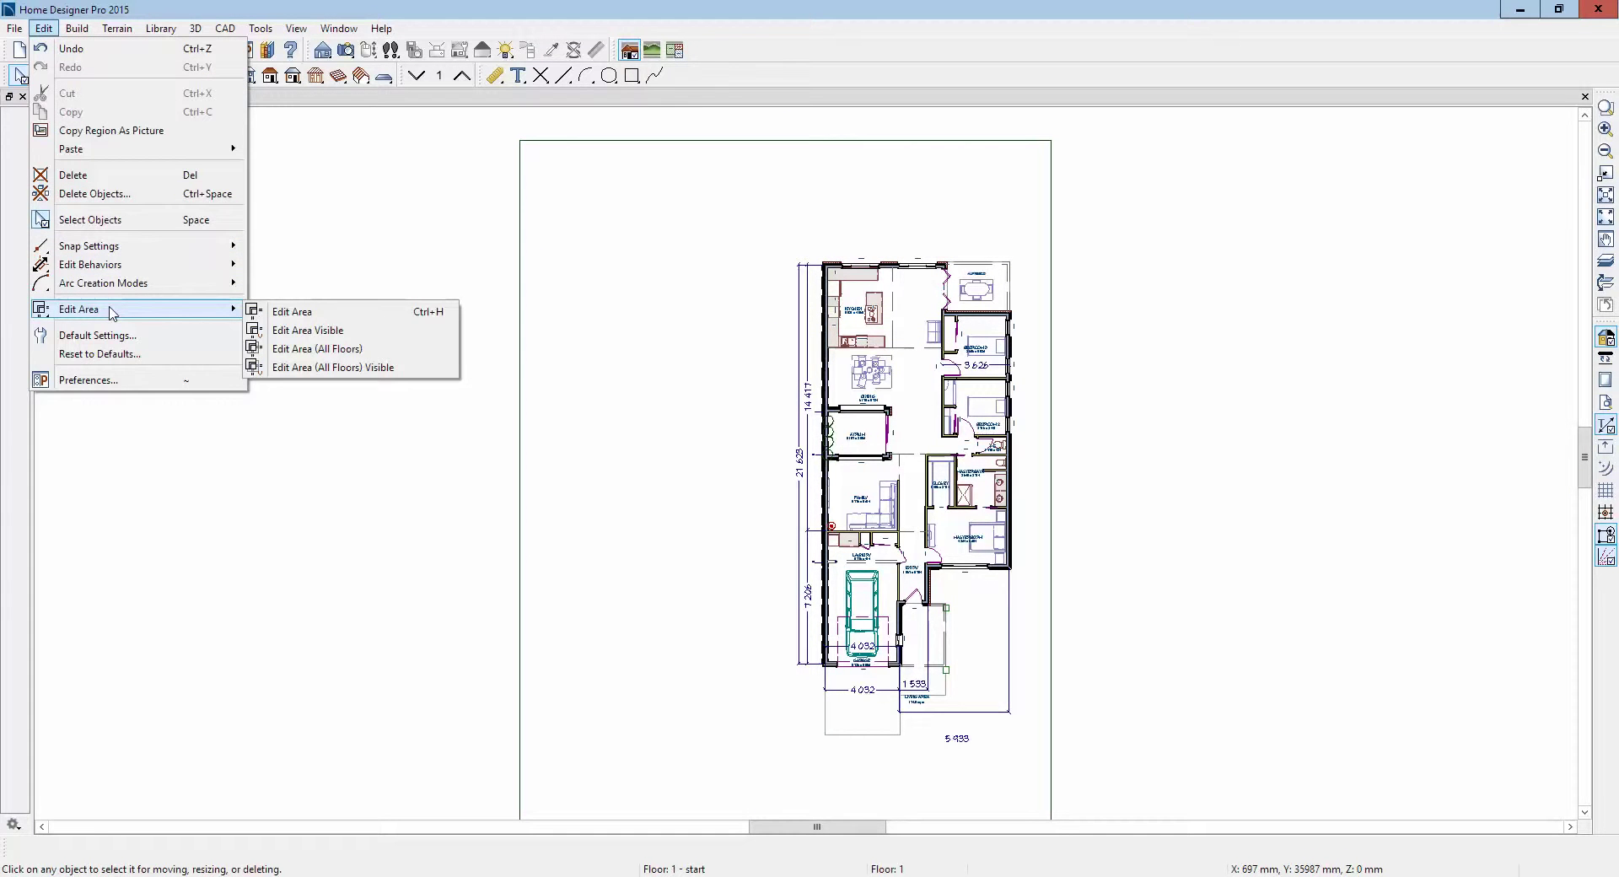
click(319, 369)
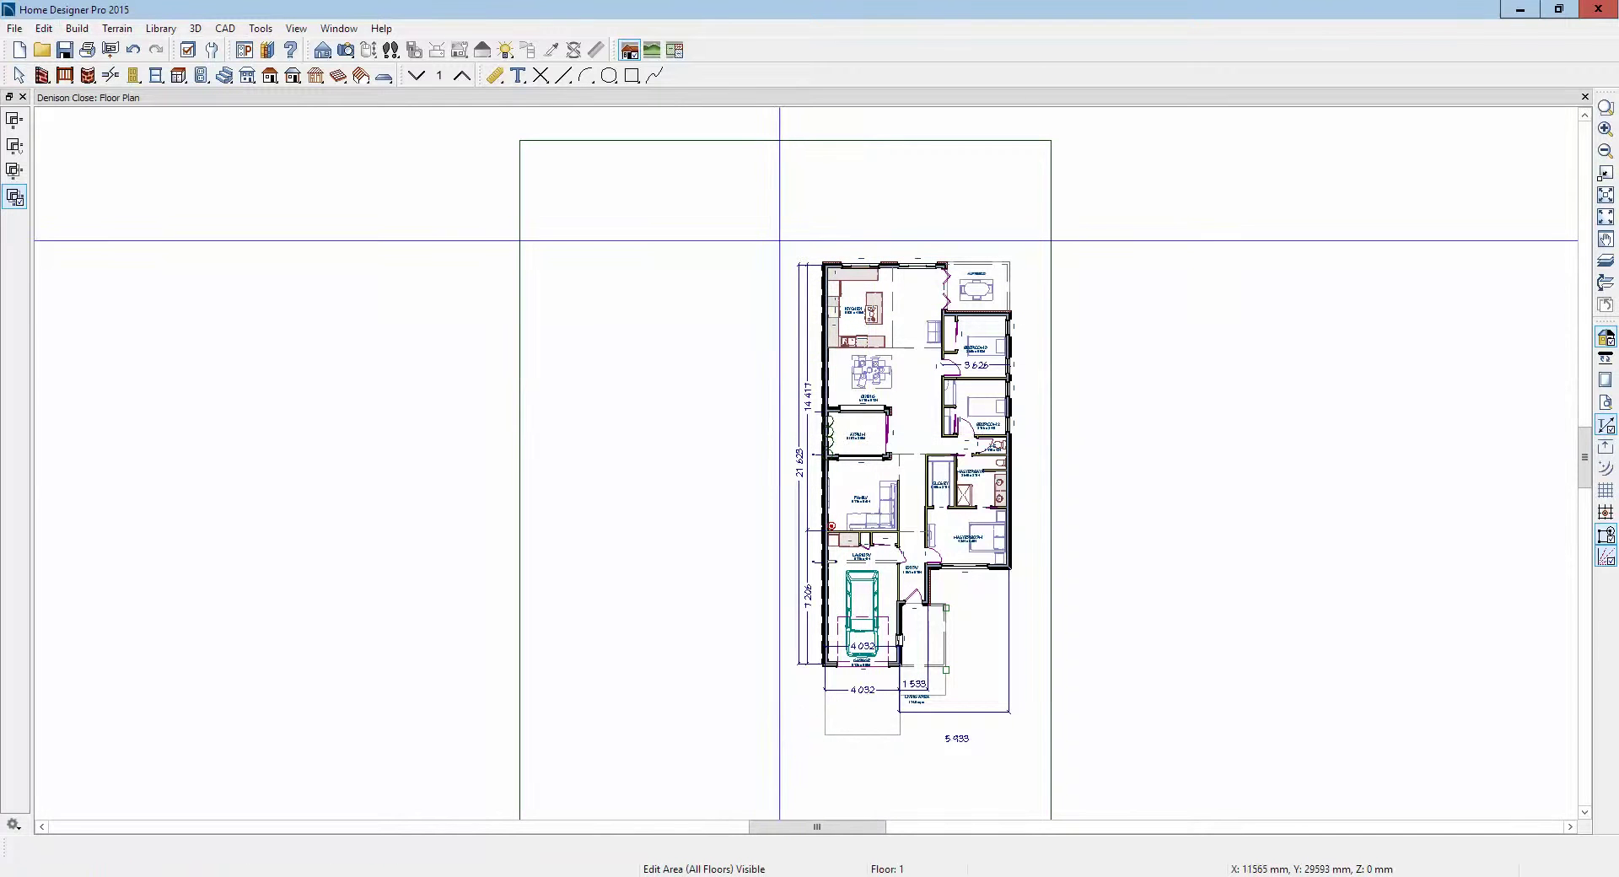
mouse_move(778, 242)
mouse_down()
mouse_move(843, 541)
mouse_move(929, 665)
mouse_move(1031, 756)
mouse_up()
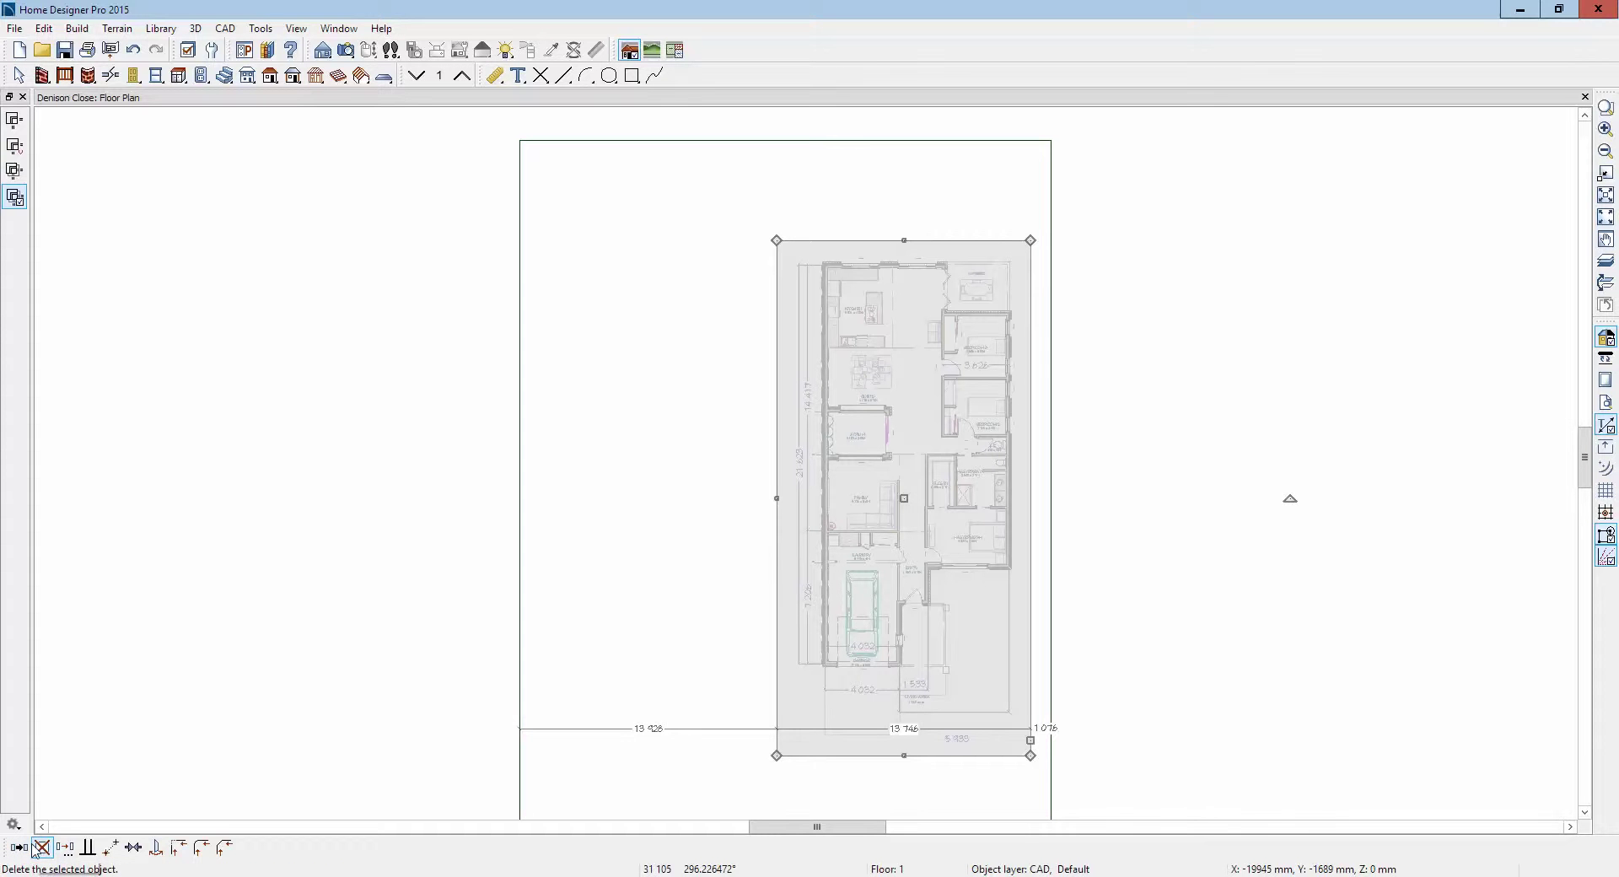
Step: Try to replicate the enclosed area as one copy, moved 20000 mm in X and reflected horizontally
click(64, 848)
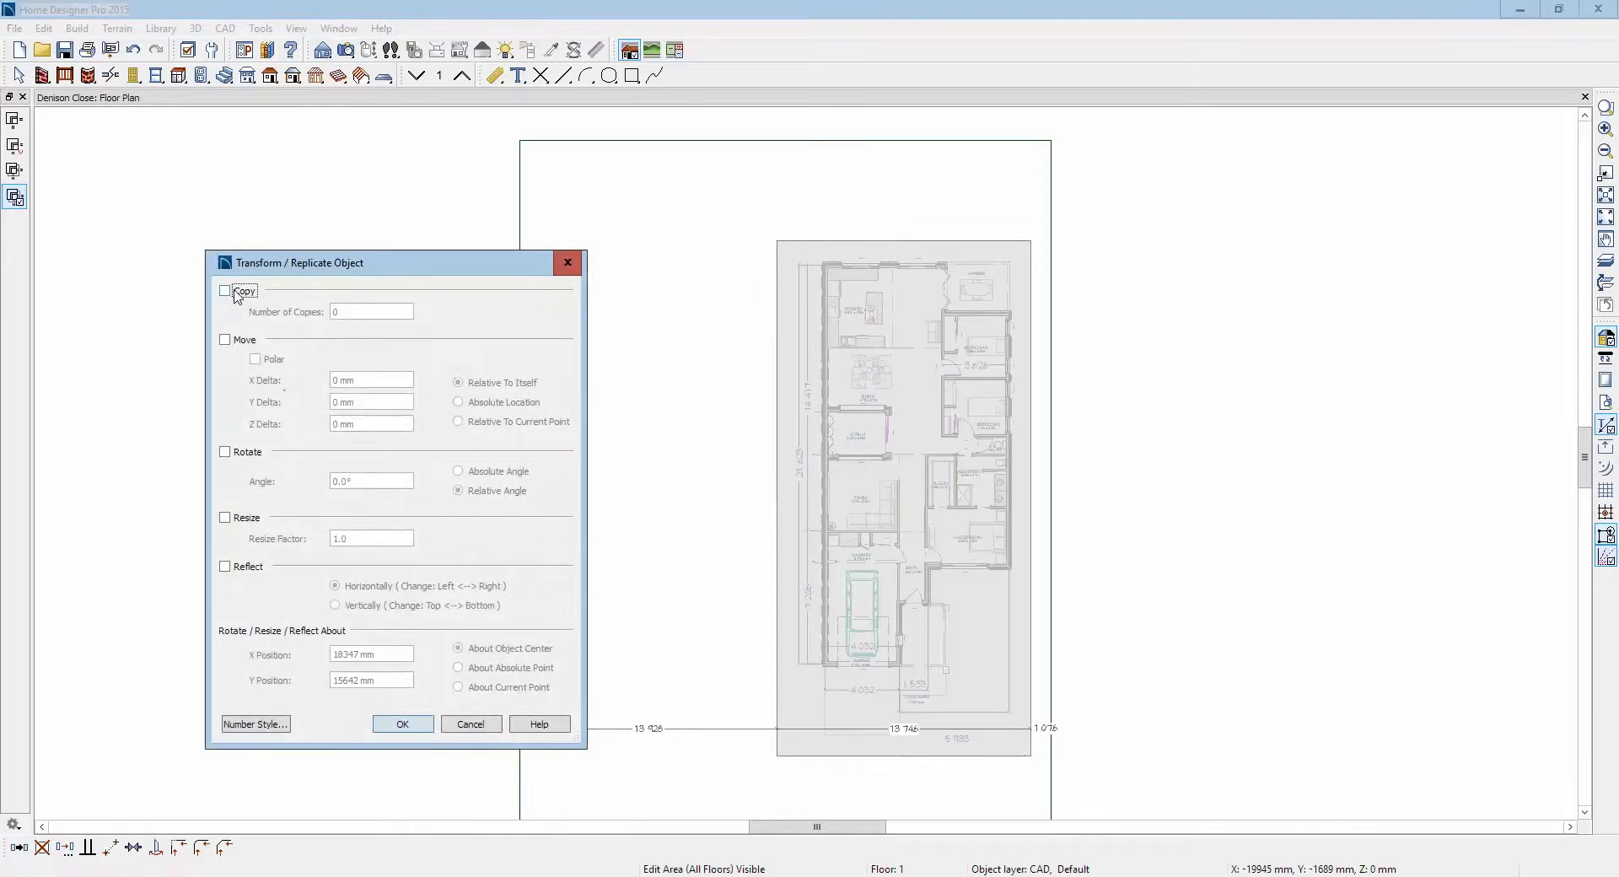
click(237, 293)
click(225, 340)
click(396, 401)
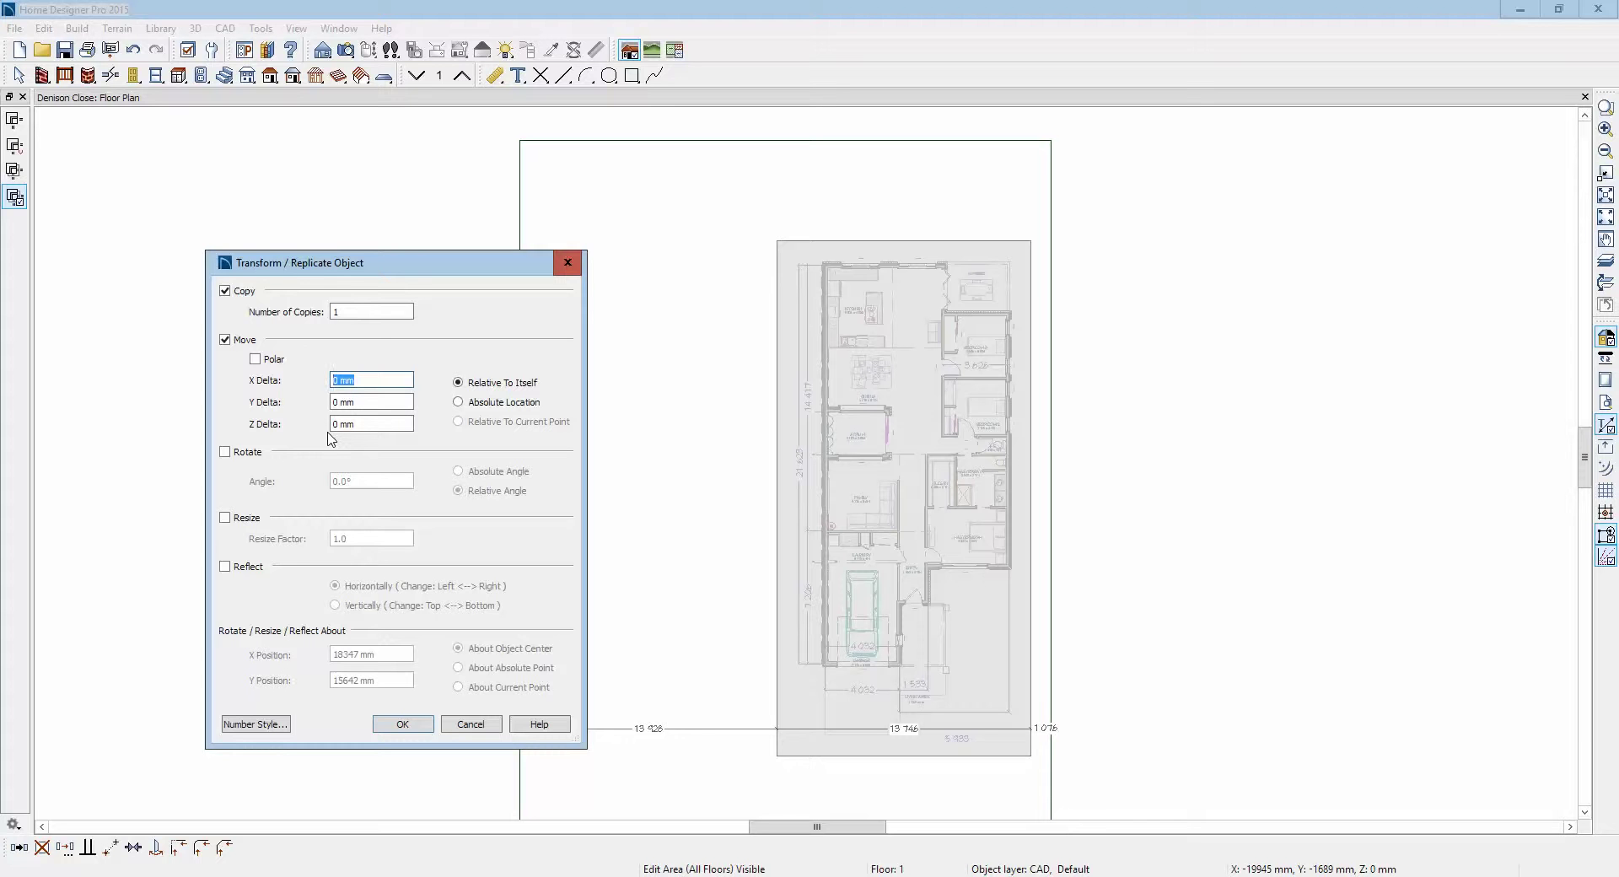
text(2000cm)
click(225, 567)
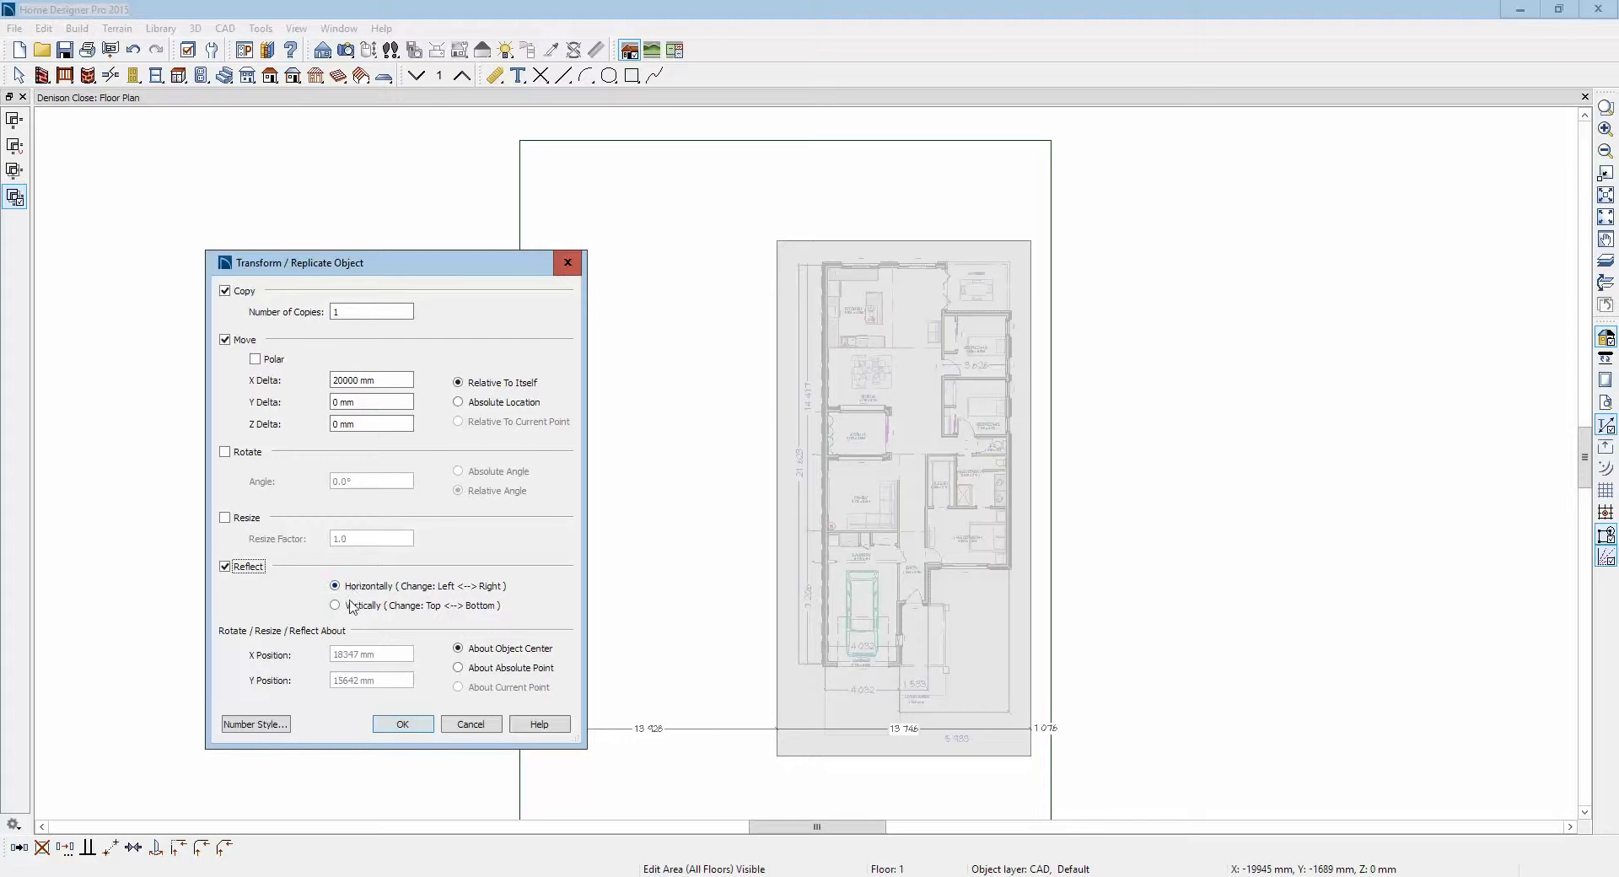
click(403, 725)
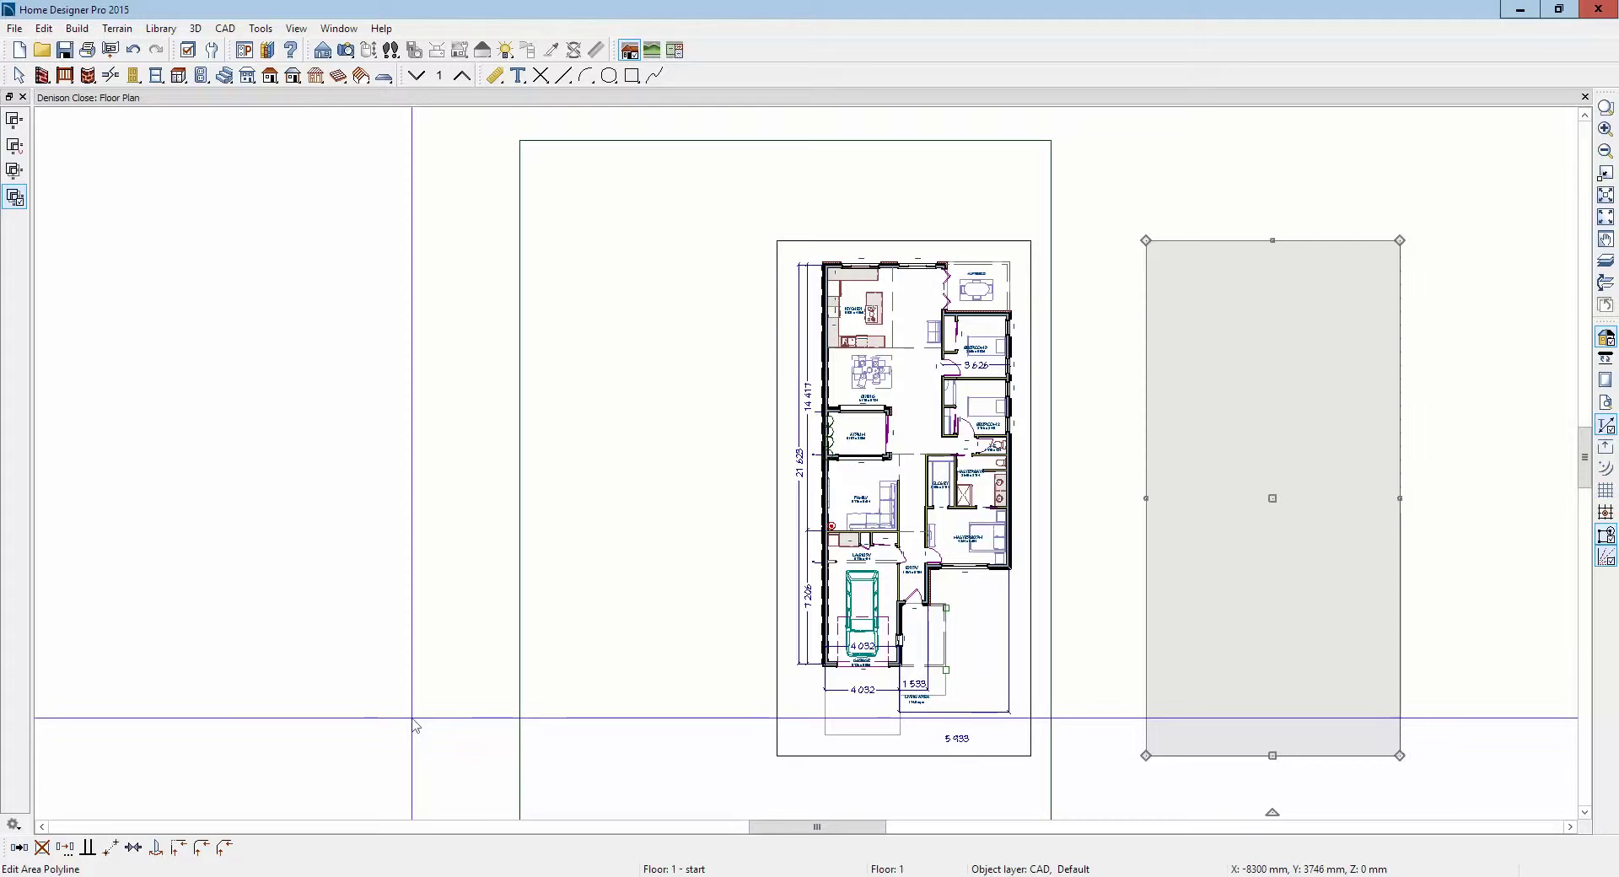
click(415, 726)
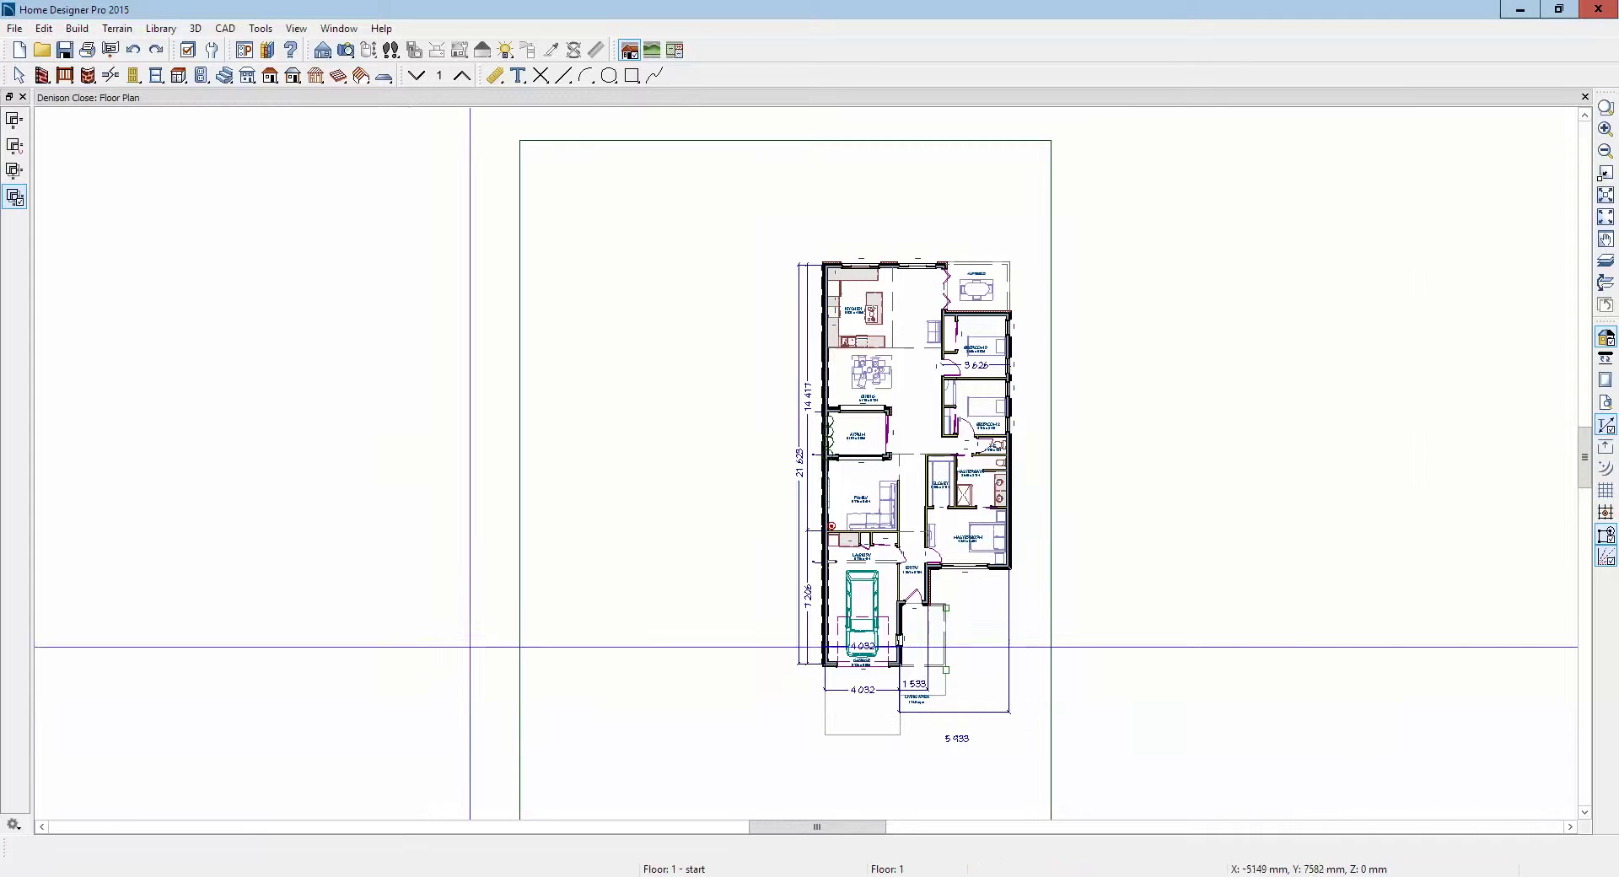
Step: Enclose the unit again and replicate its objects as one copy, moved -30000 mm in X and reflected horizontally
drag(738, 222, 1029, 765)
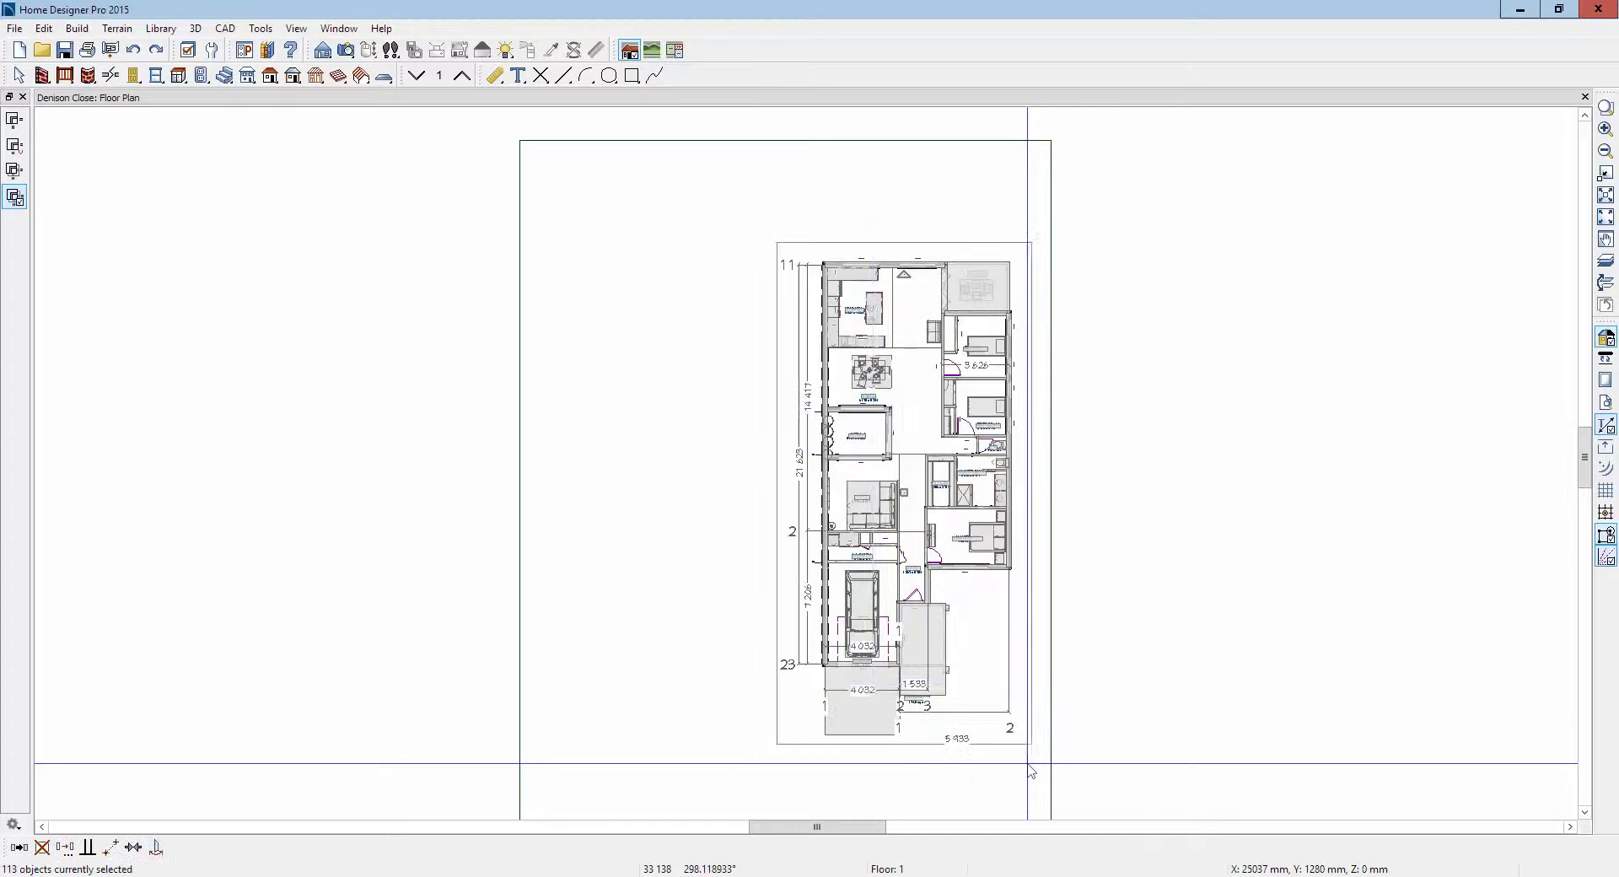
click(65, 847)
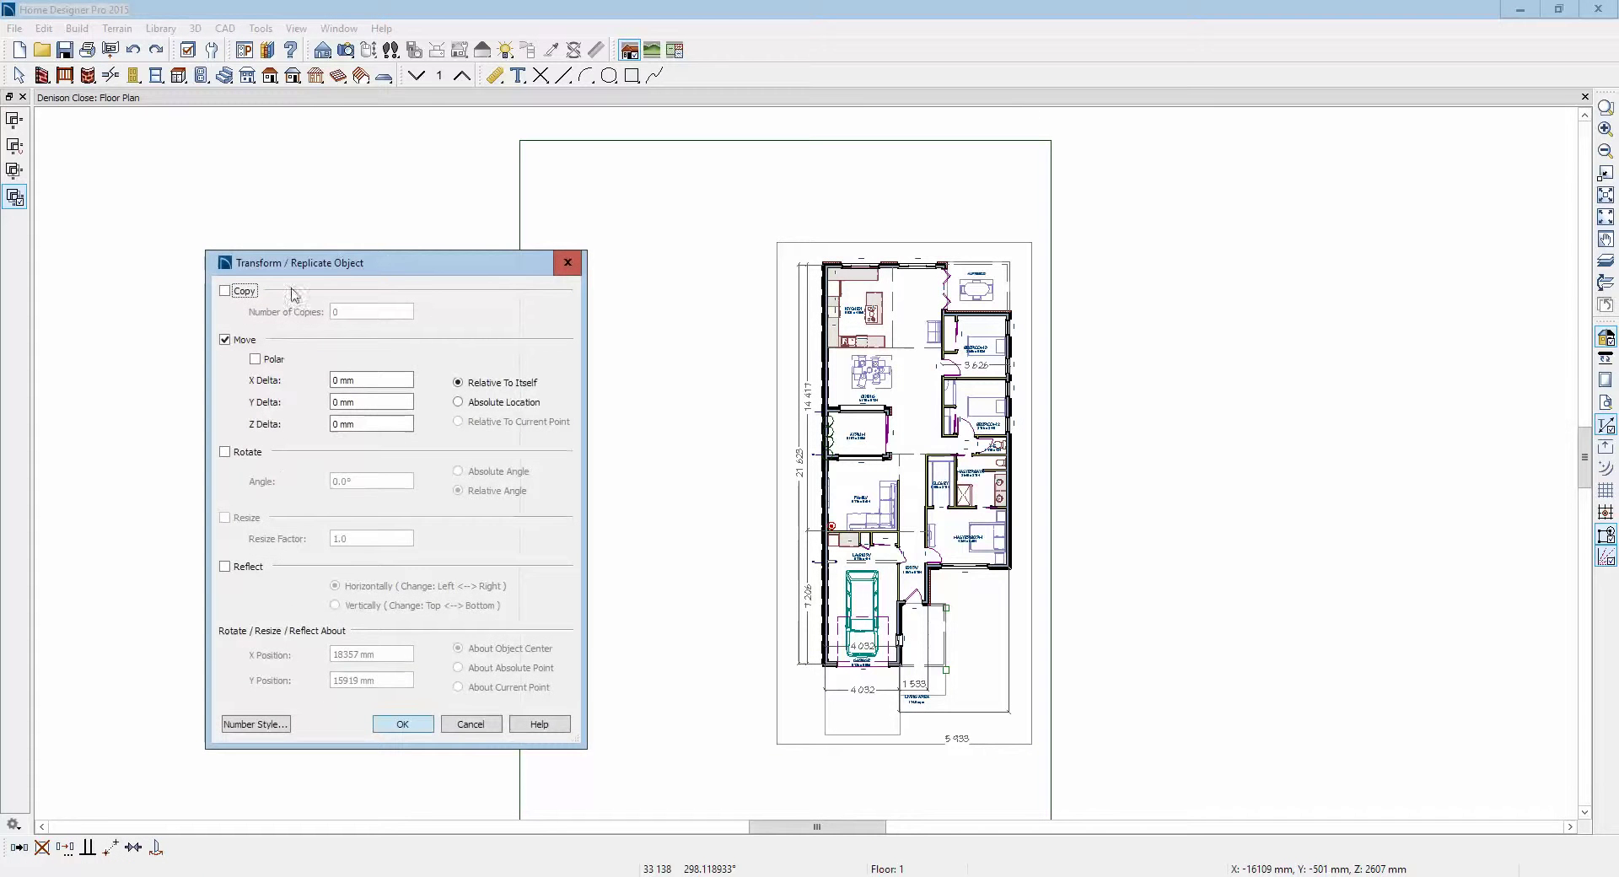
click(242, 292)
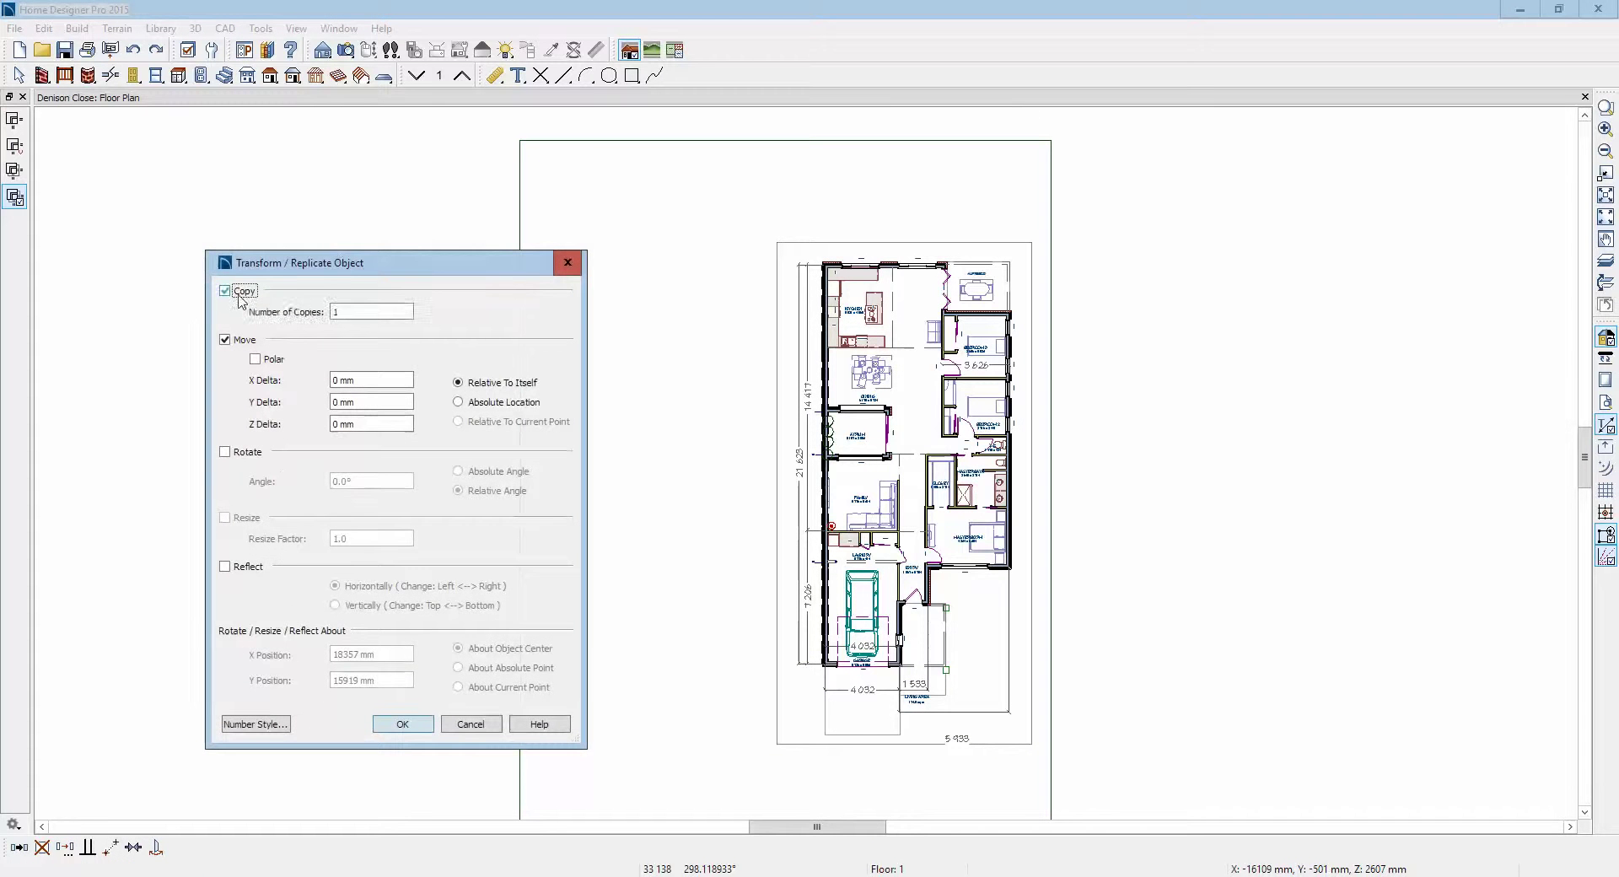
click(365, 382)
text(000)
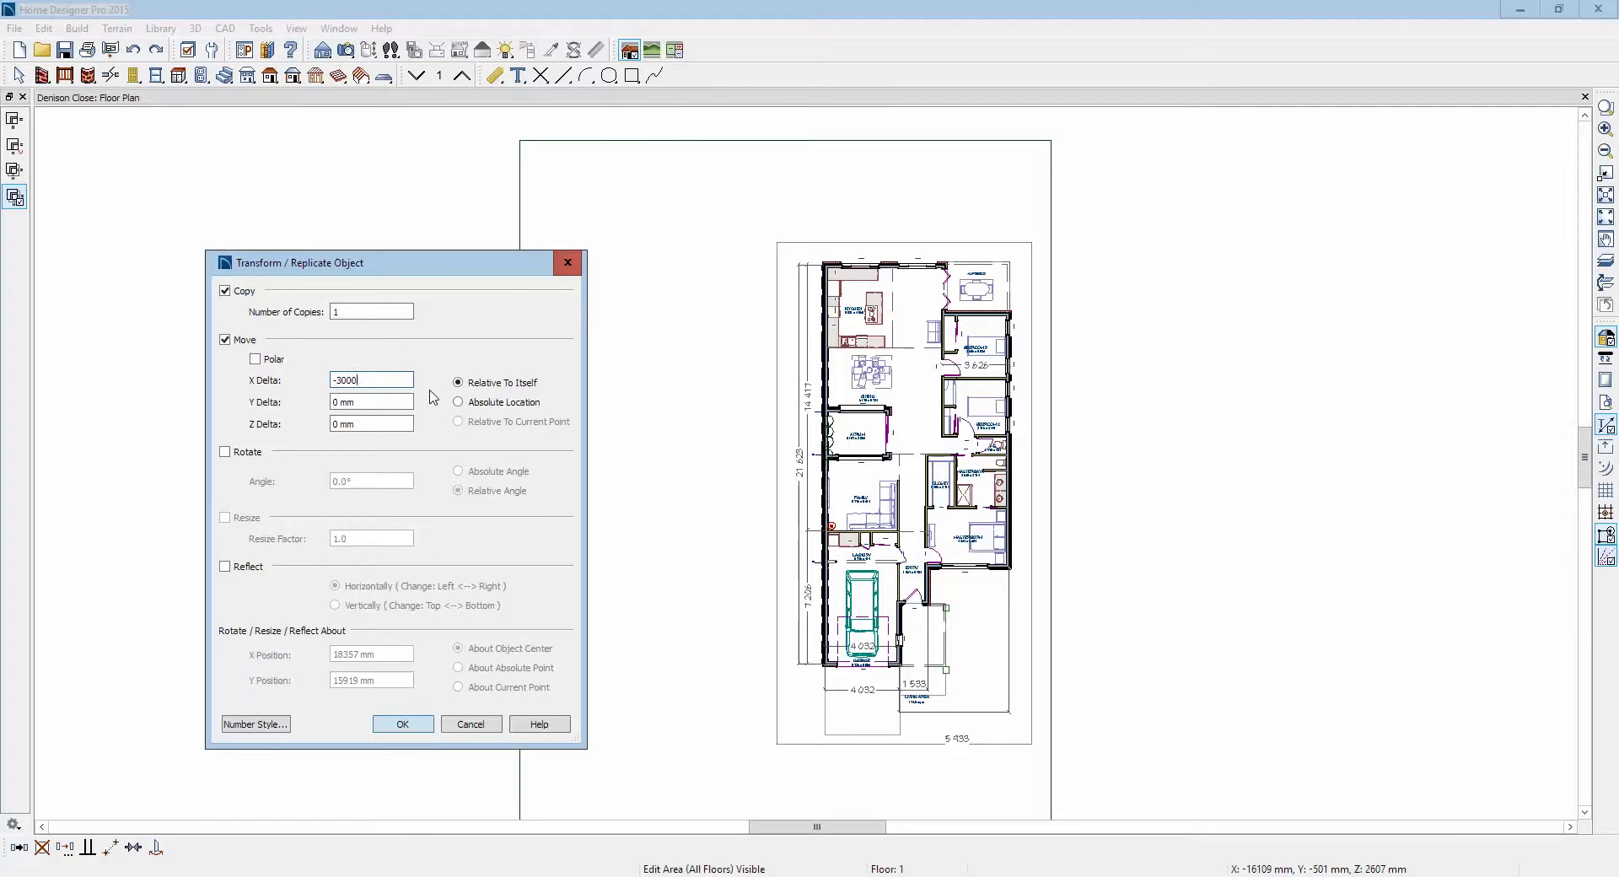
text(cm)
click(248, 566)
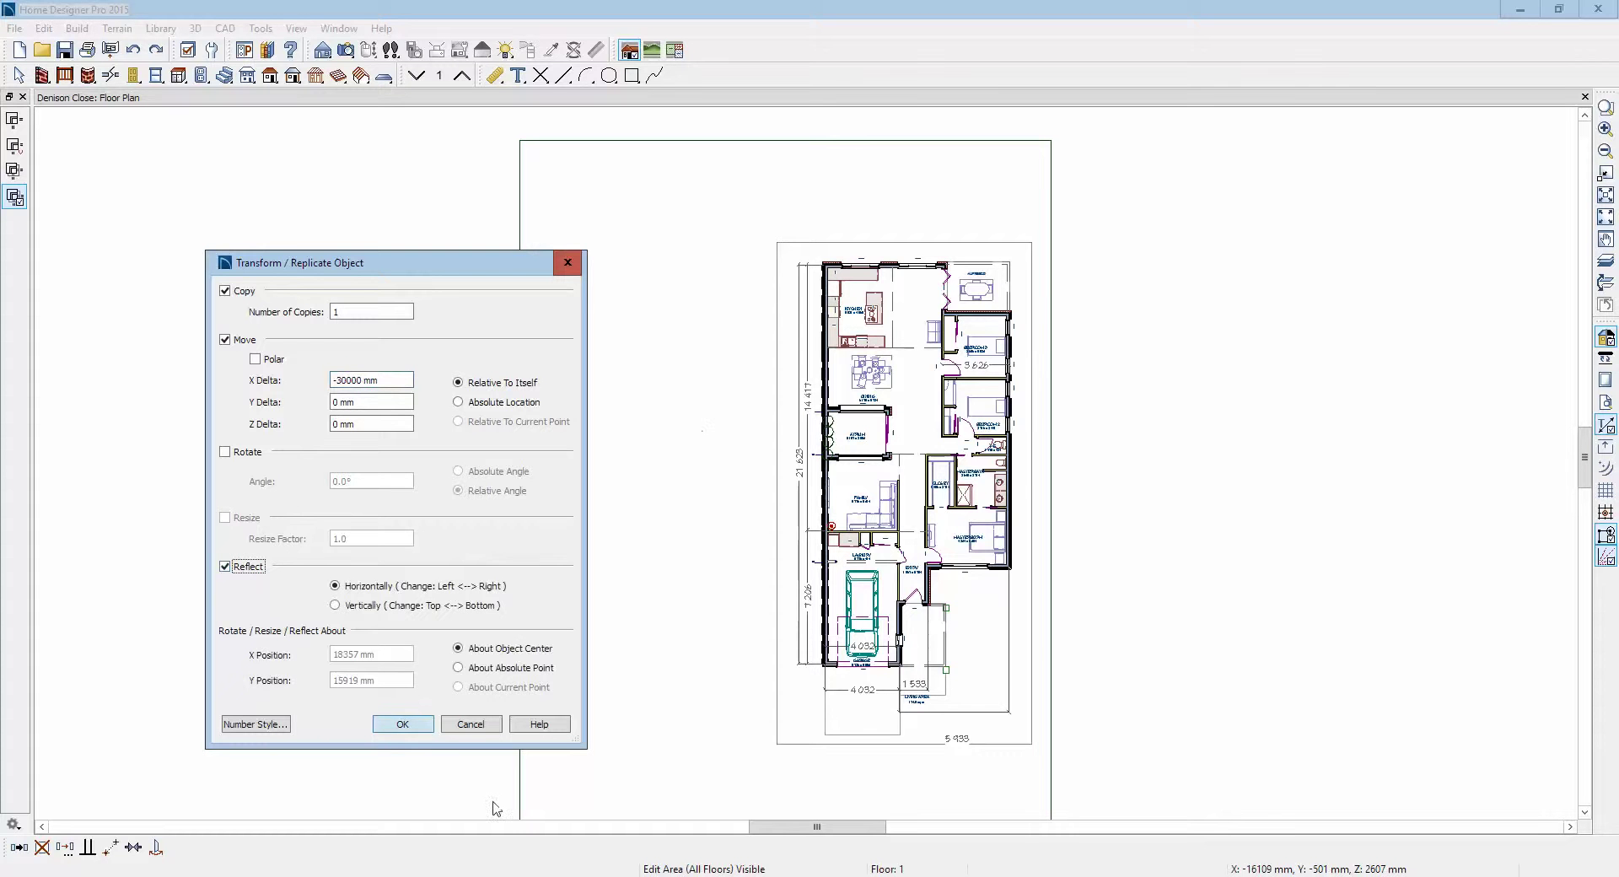
click(402, 724)
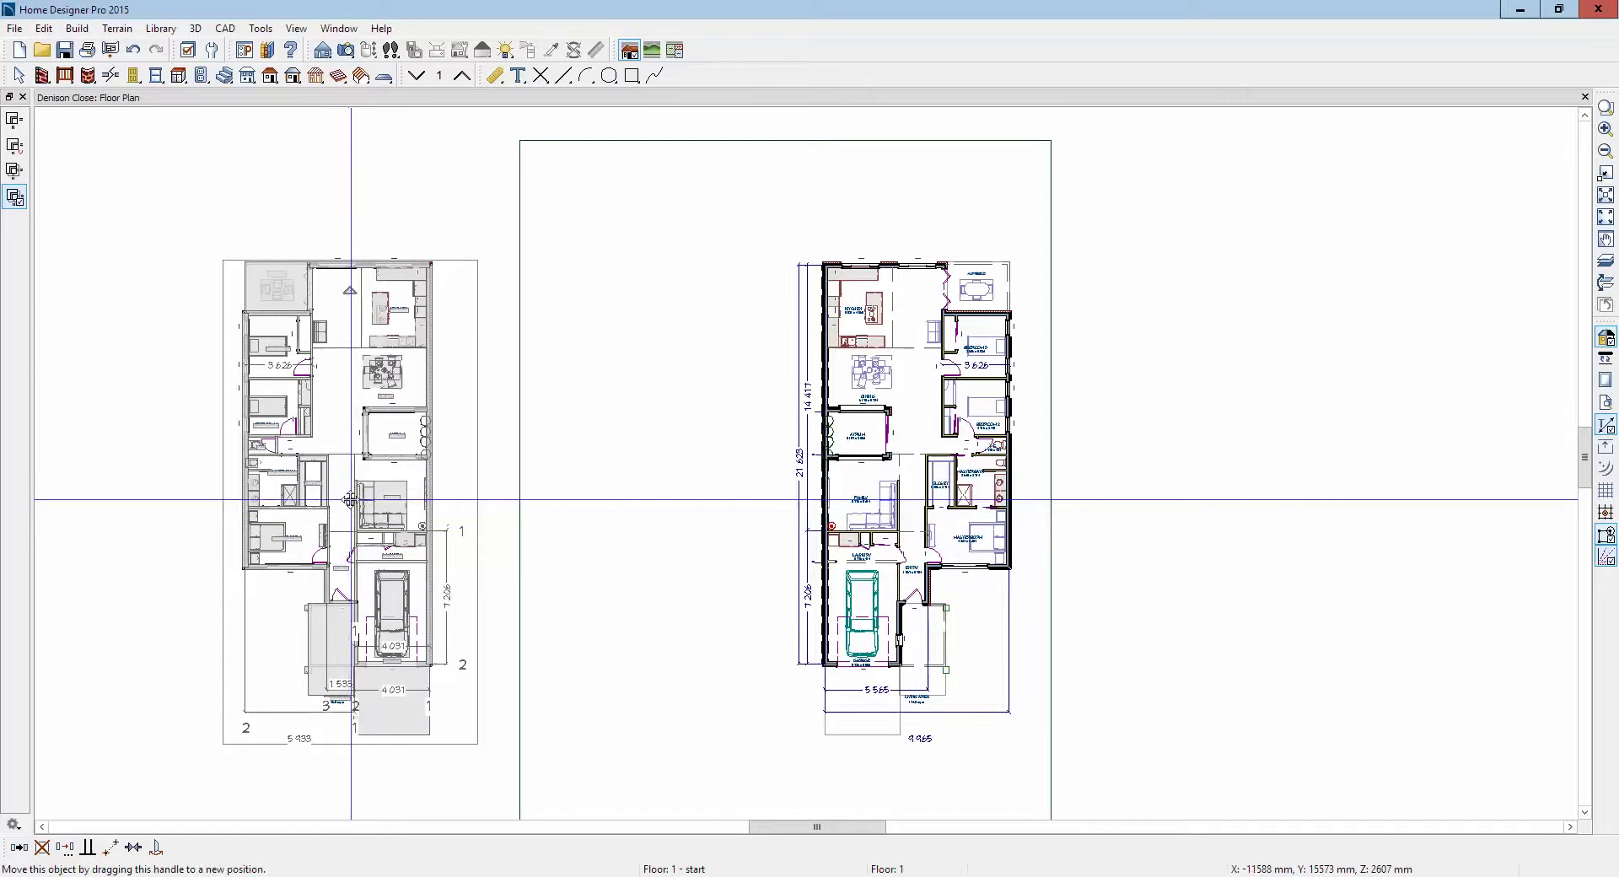
Step: Move the mirrored unit beside the original, then point to point so the garages' adjoining front outer corners meet
drag(350, 499, 713, 486)
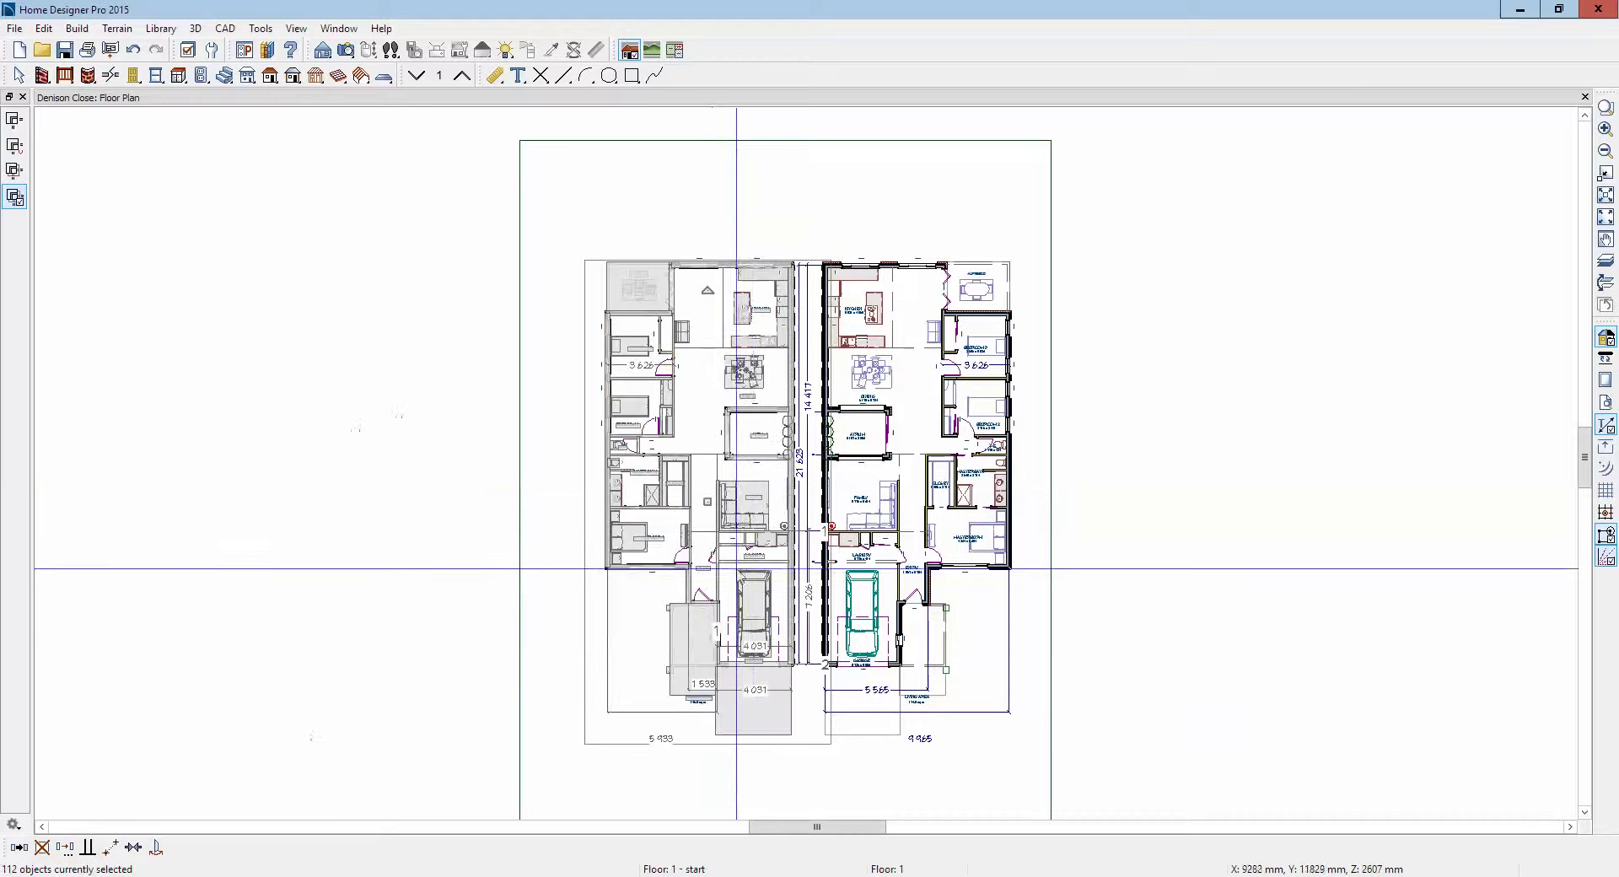
scroll(812, 679, up, 6)
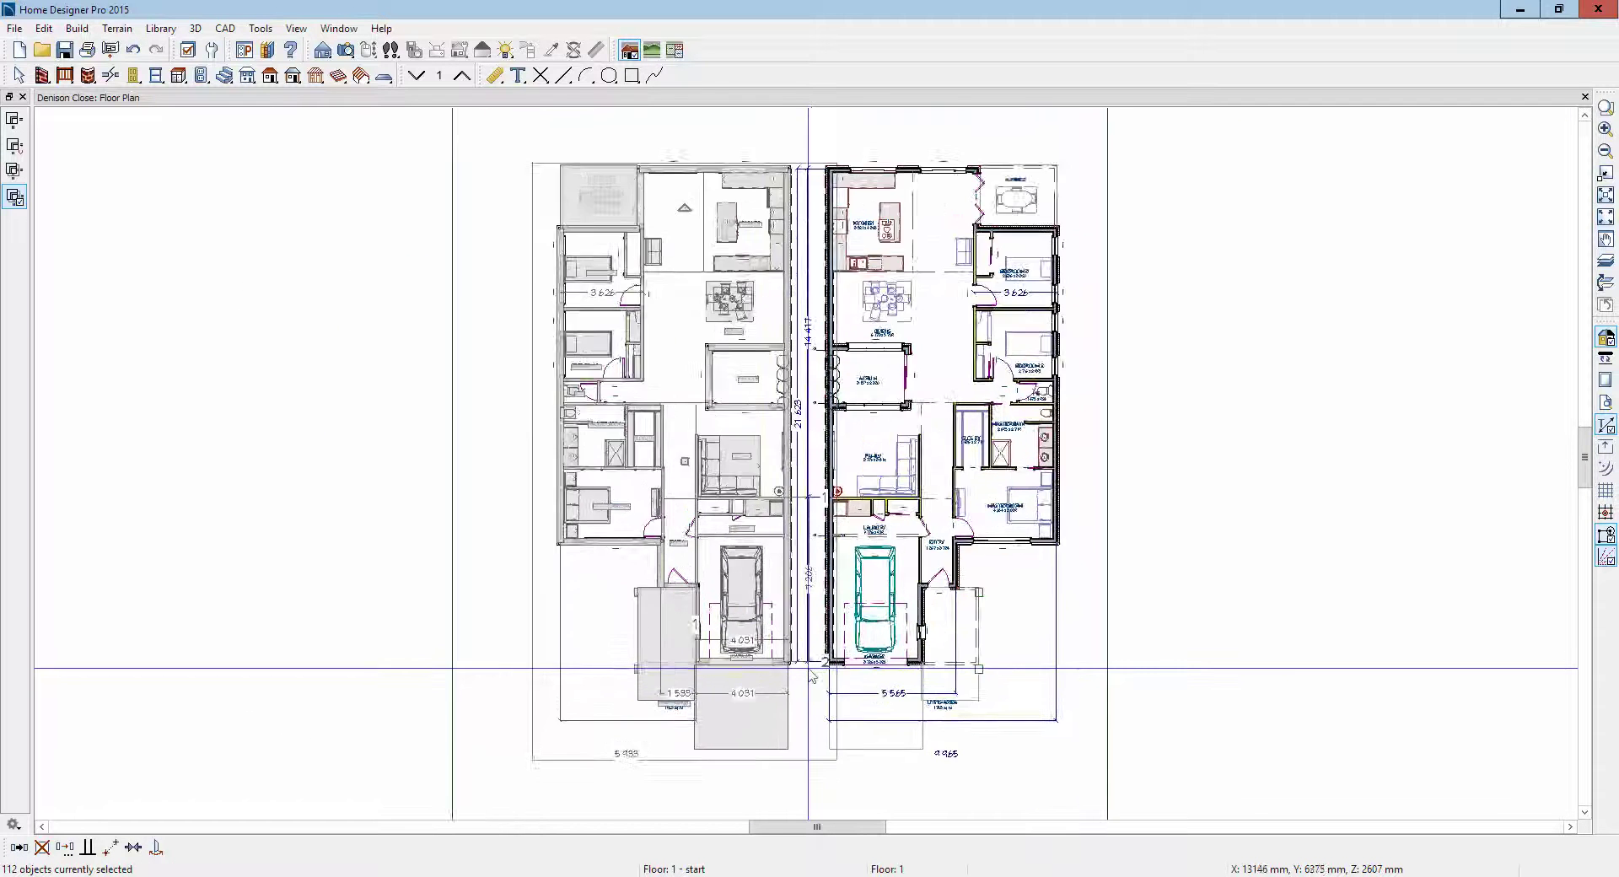
scroll(811, 662, up, 2)
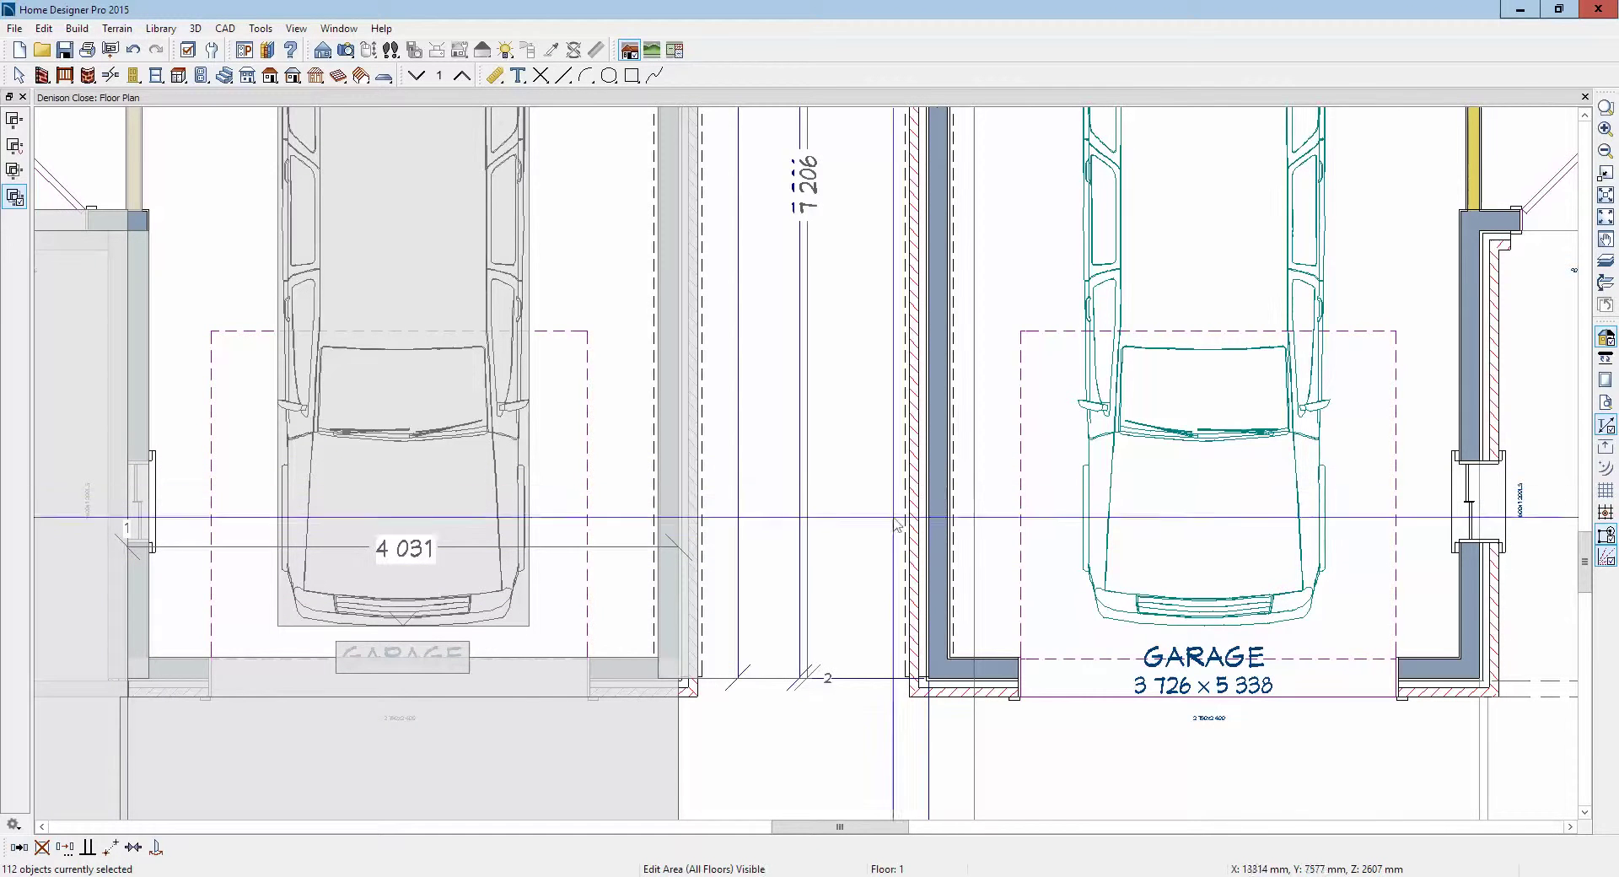
click(111, 848)
click(696, 696)
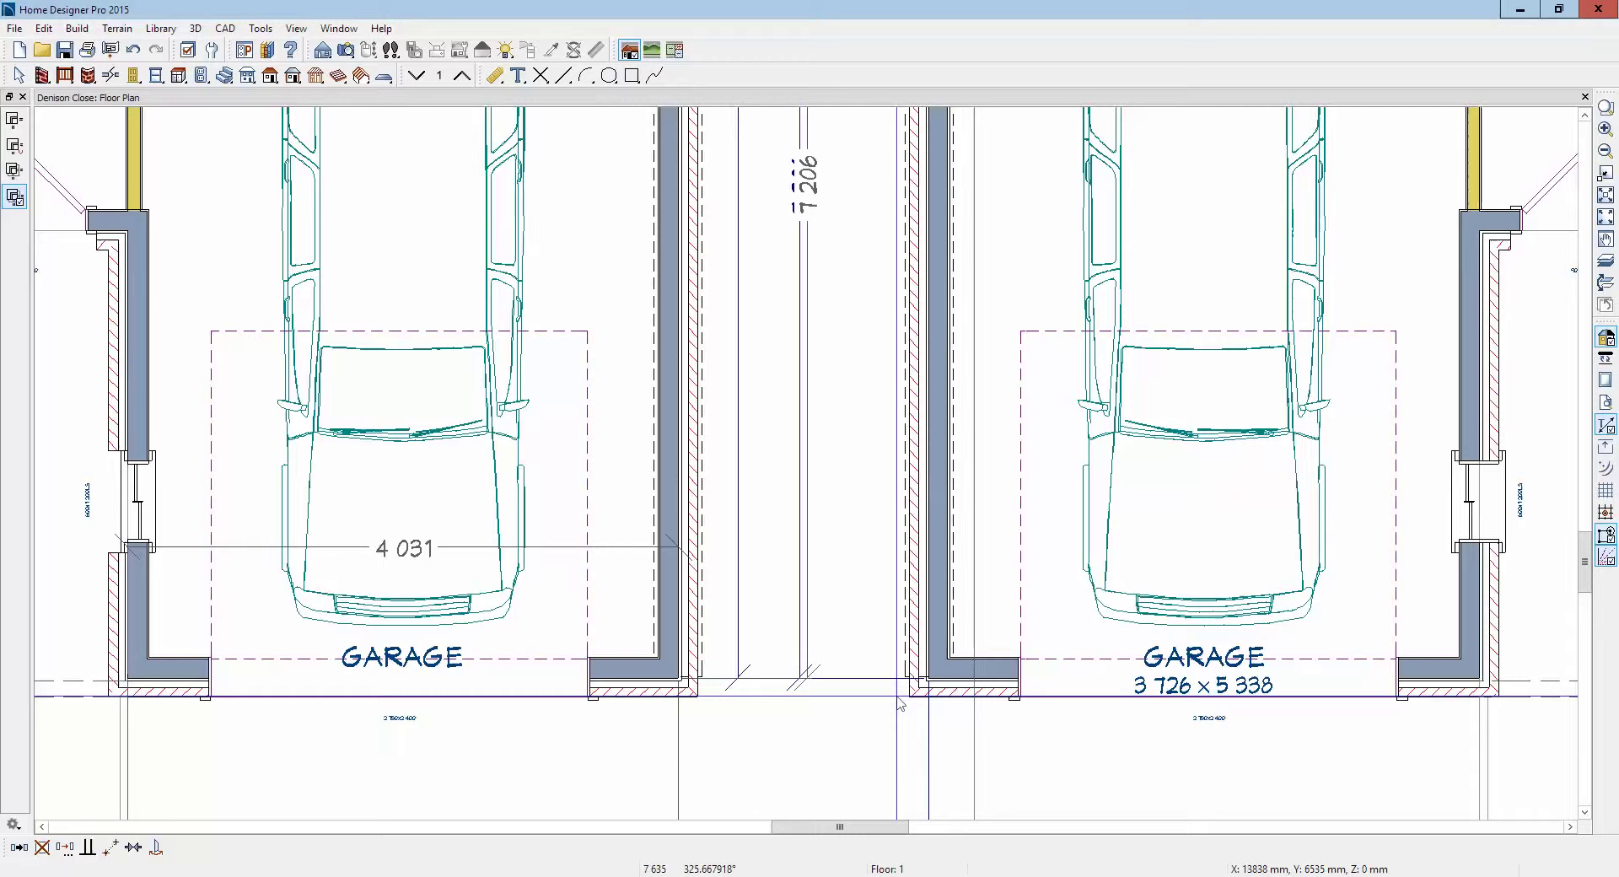
click(898, 698)
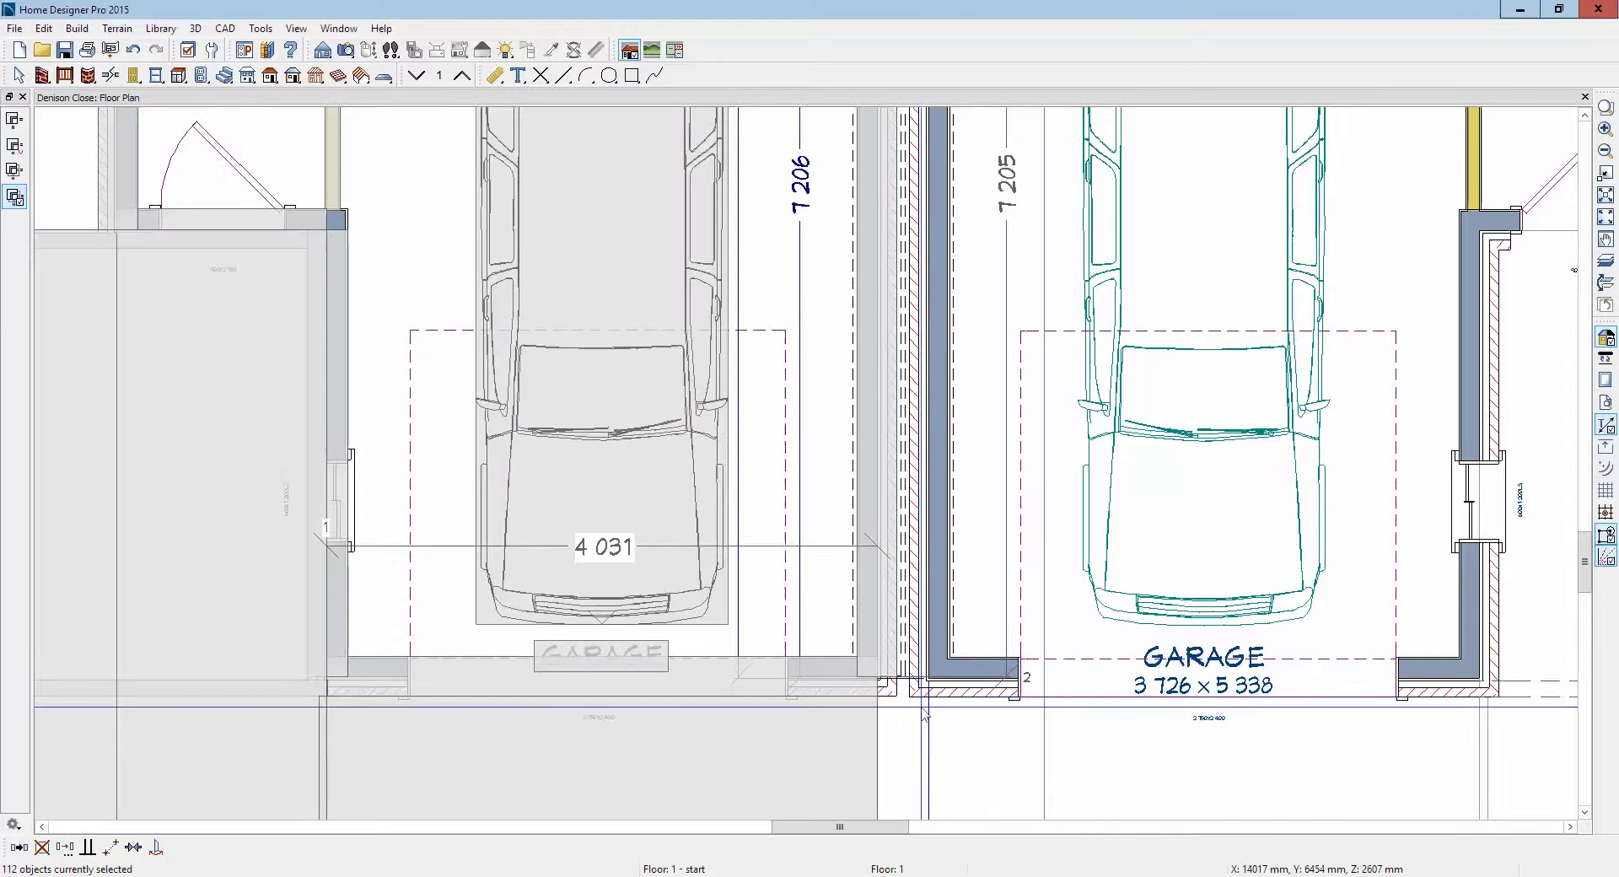
click(901, 701)
Step: Extend the original unit's front garage wall and rear exterior wall across the party-wall gap to join the mirrored unit's walls
click(941, 688)
drag(942, 679, 859, 678)
scroll(962, 686, down, 6)
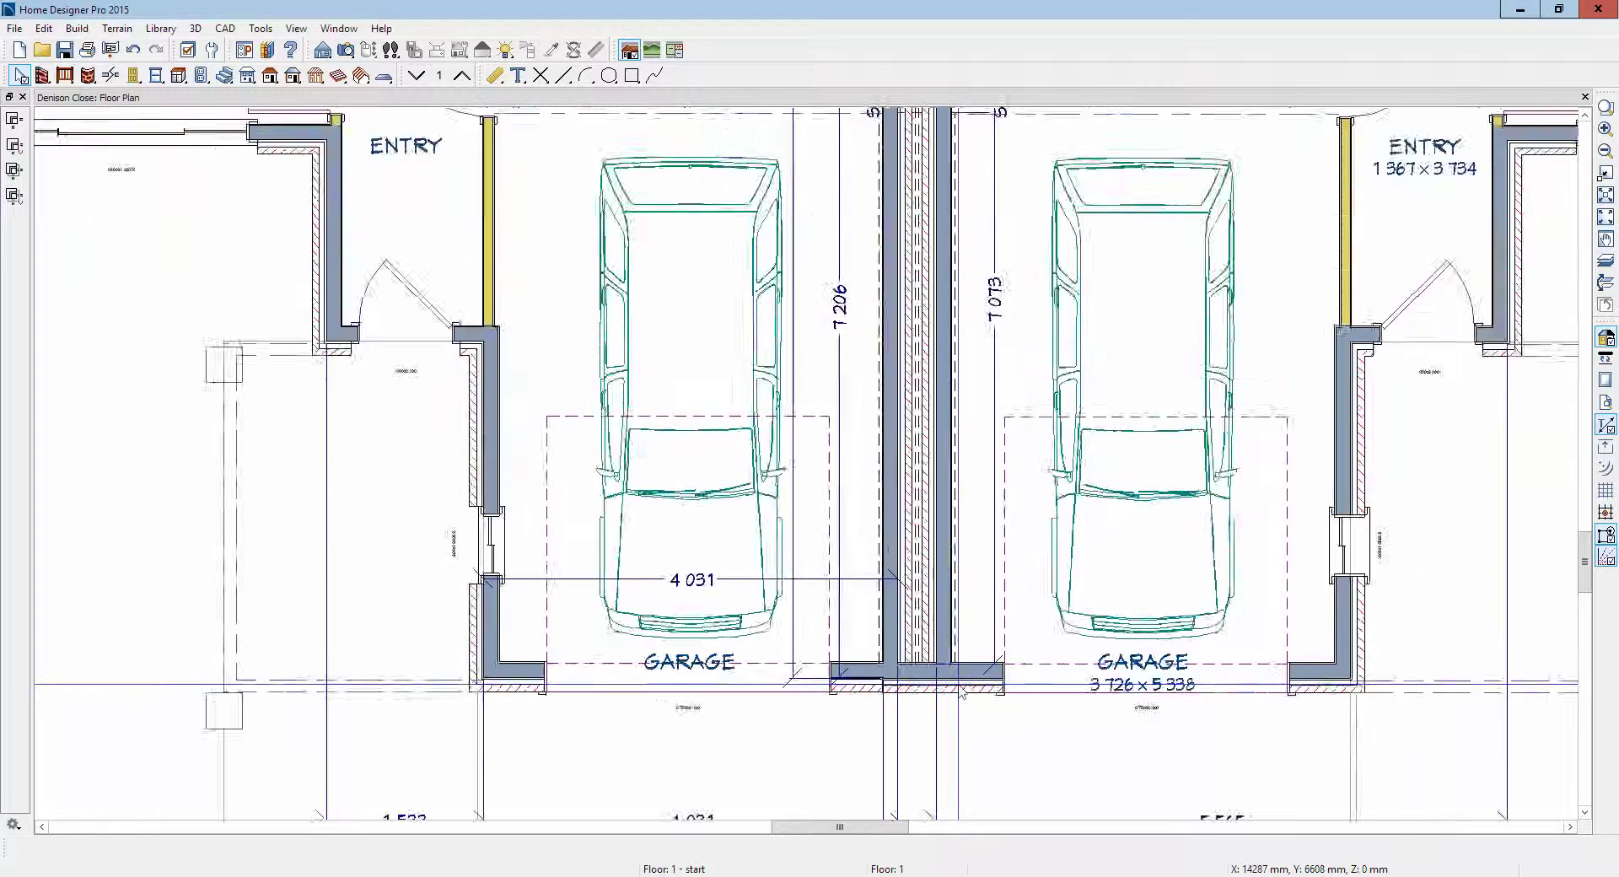
scroll(970, 371, down, 2)
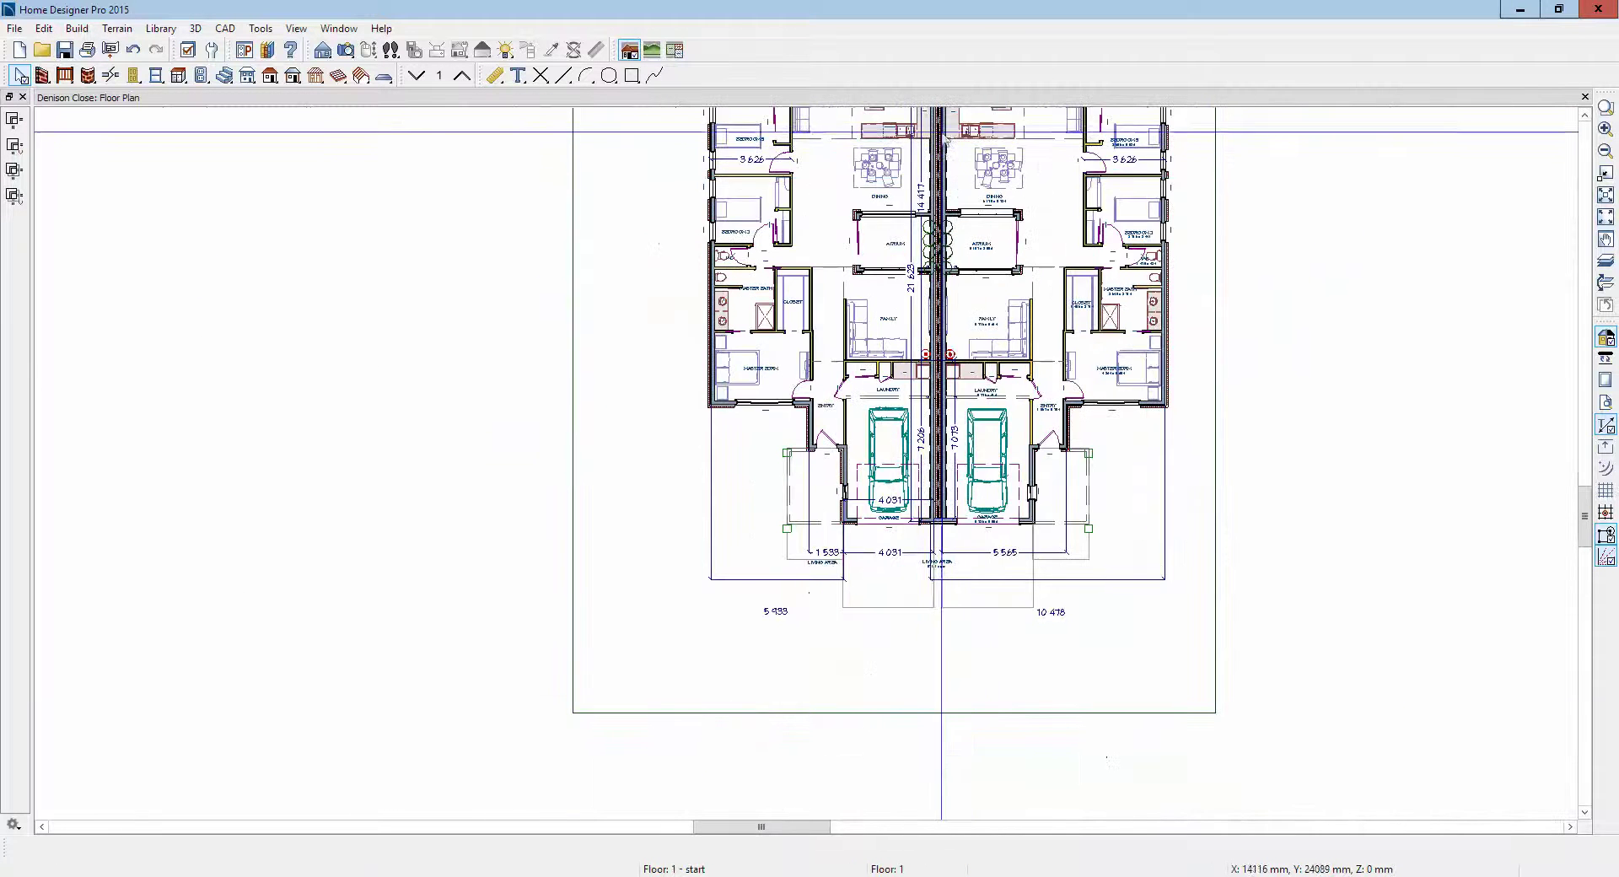
click(1584, 116)
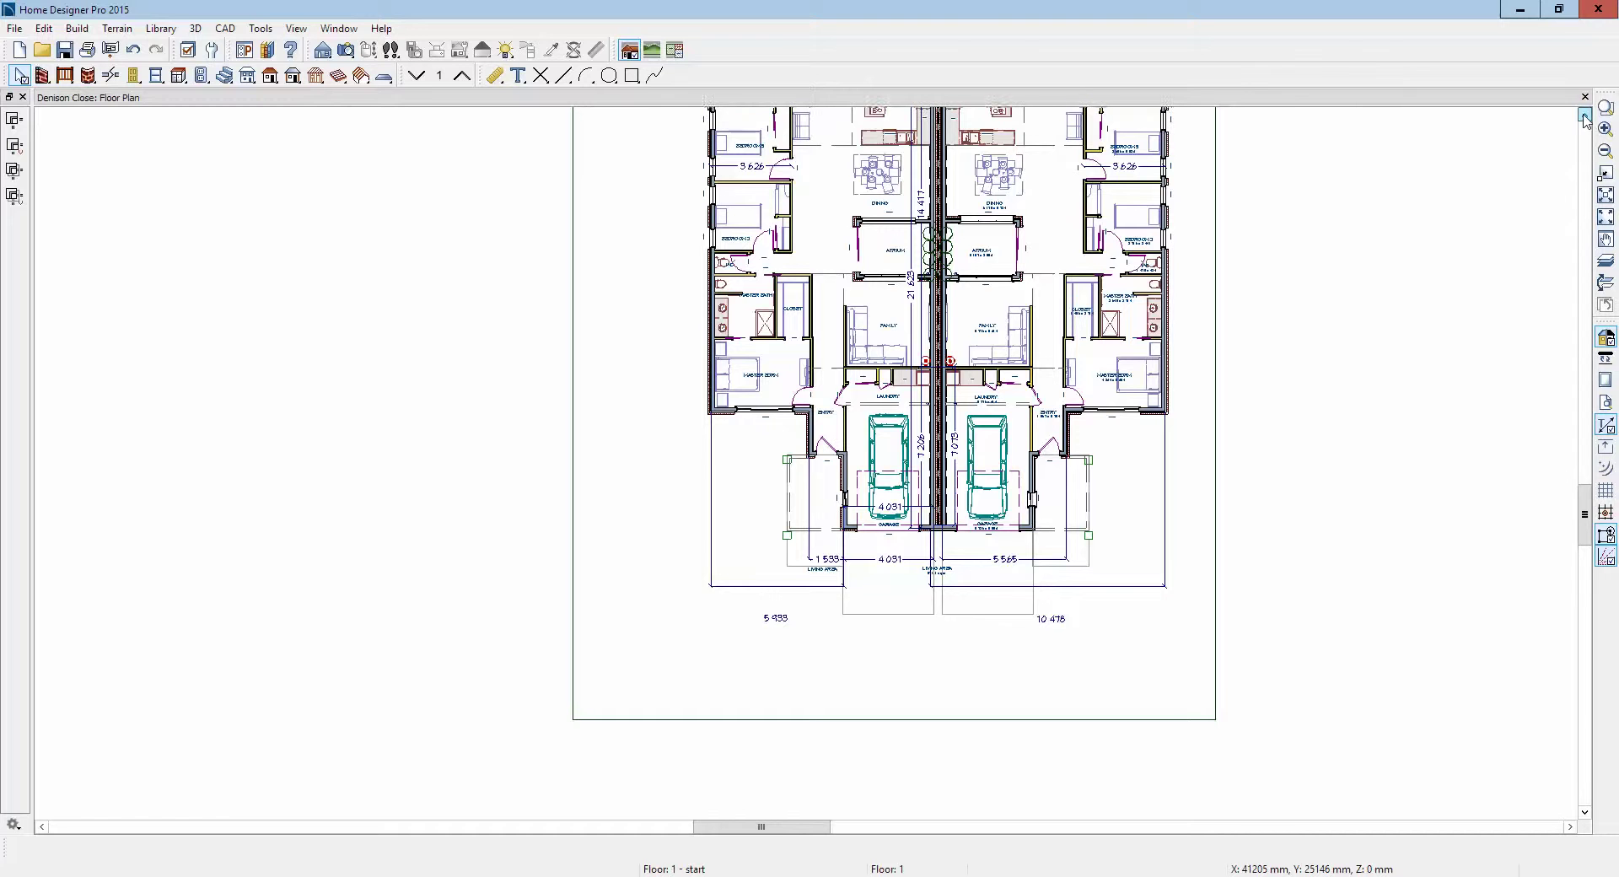
drag(1585, 120, 1590, 131)
click(1605, 108)
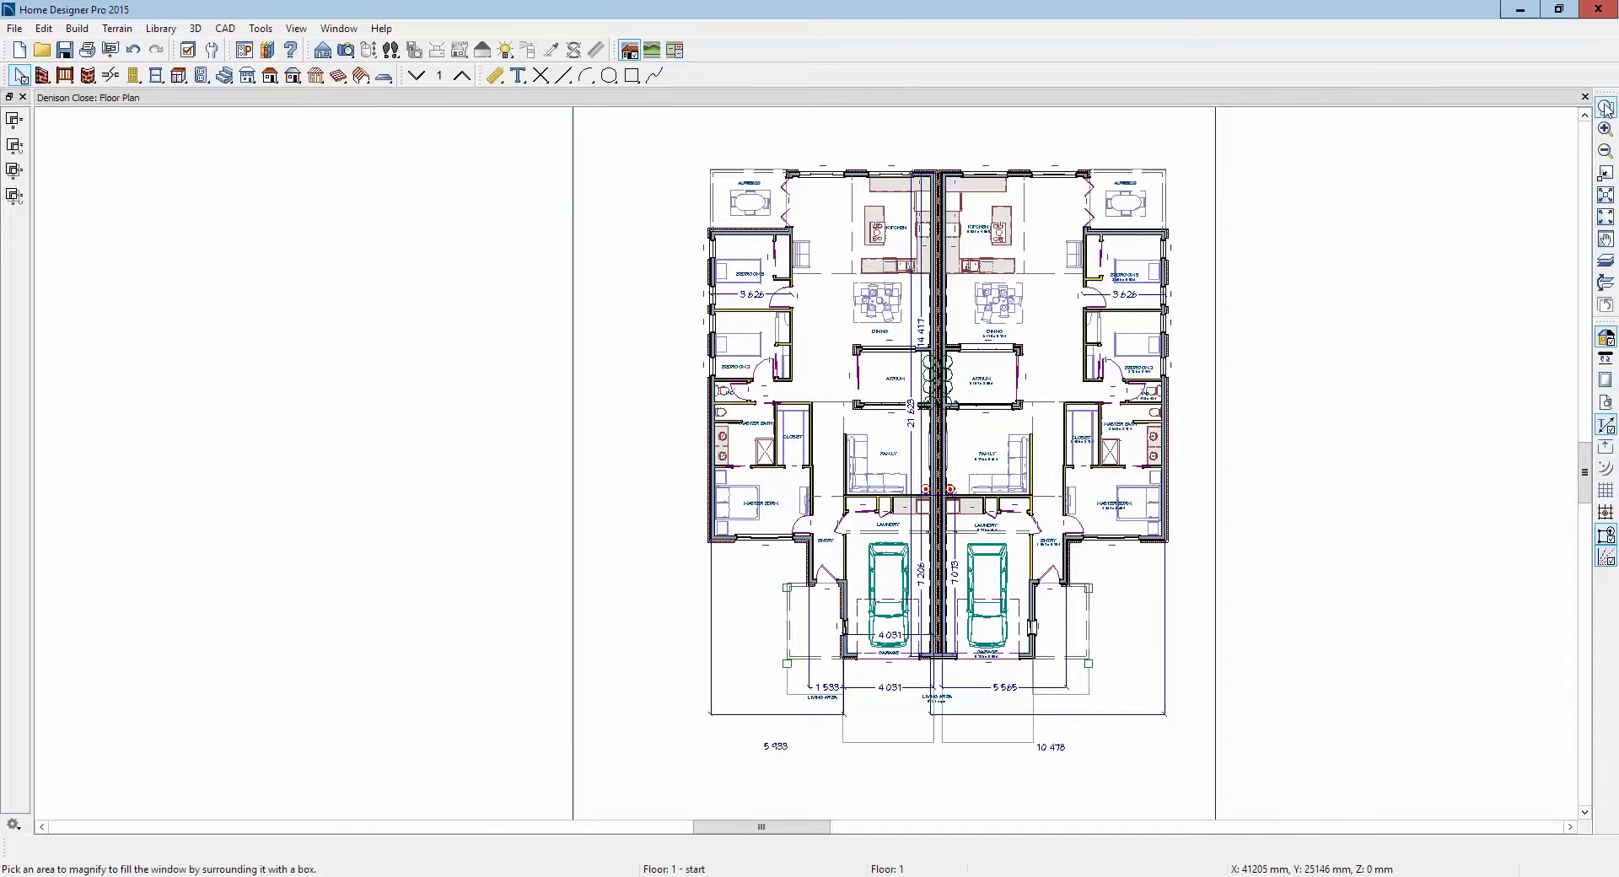
drag(915, 163, 995, 219)
click(803, 297)
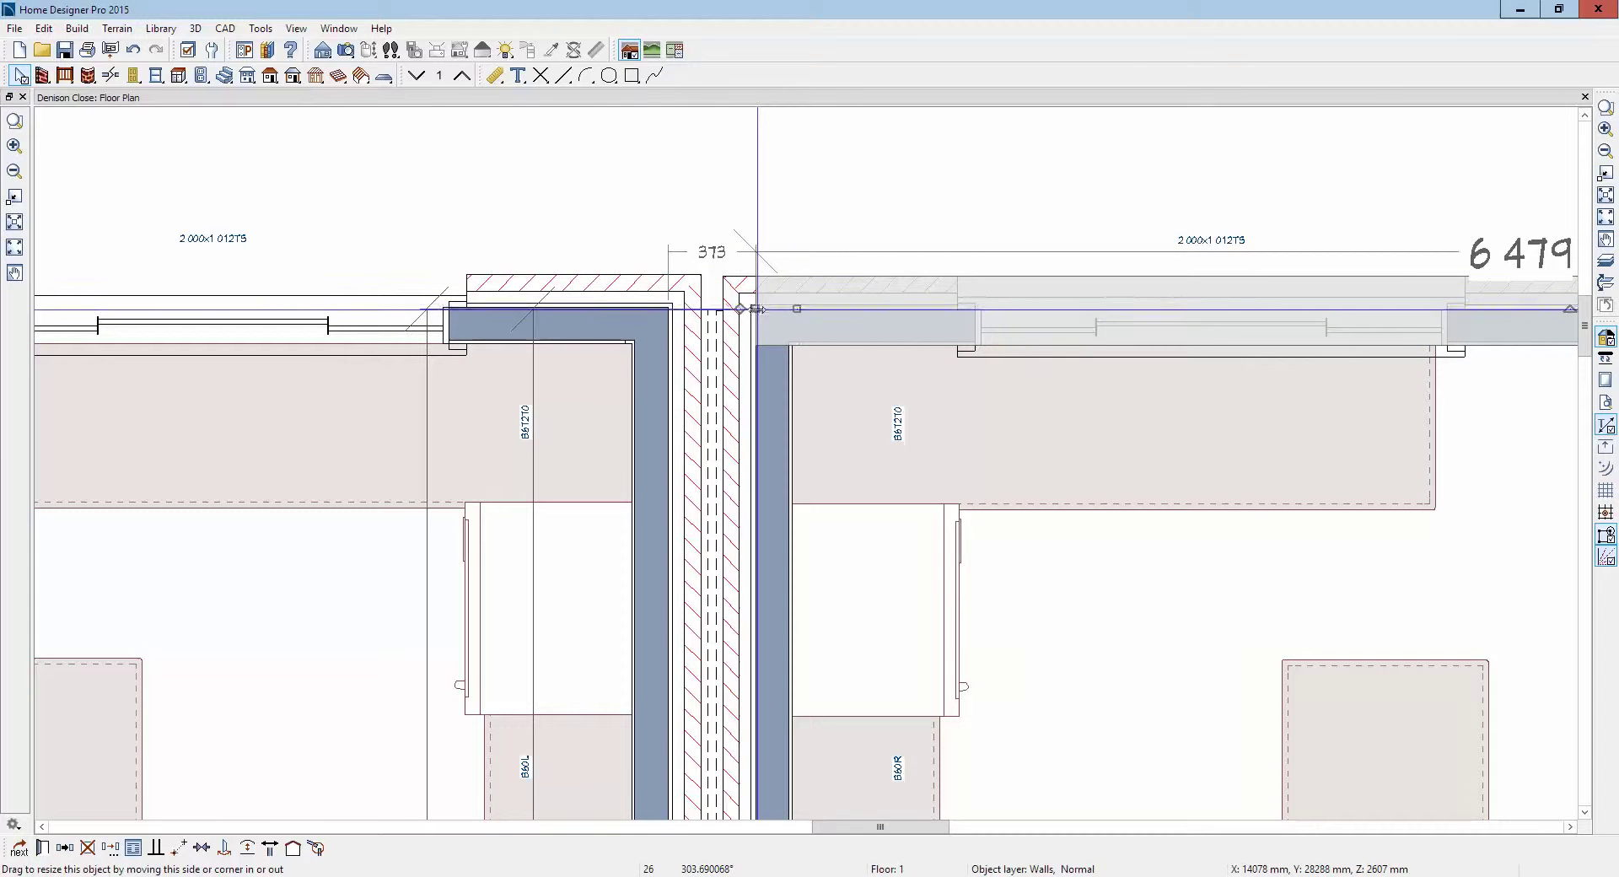
drag(756, 308, 712, 320)
Step: Turn off Ceiling Over This Room for the narrow cavity room between the two party walls
click(716, 371)
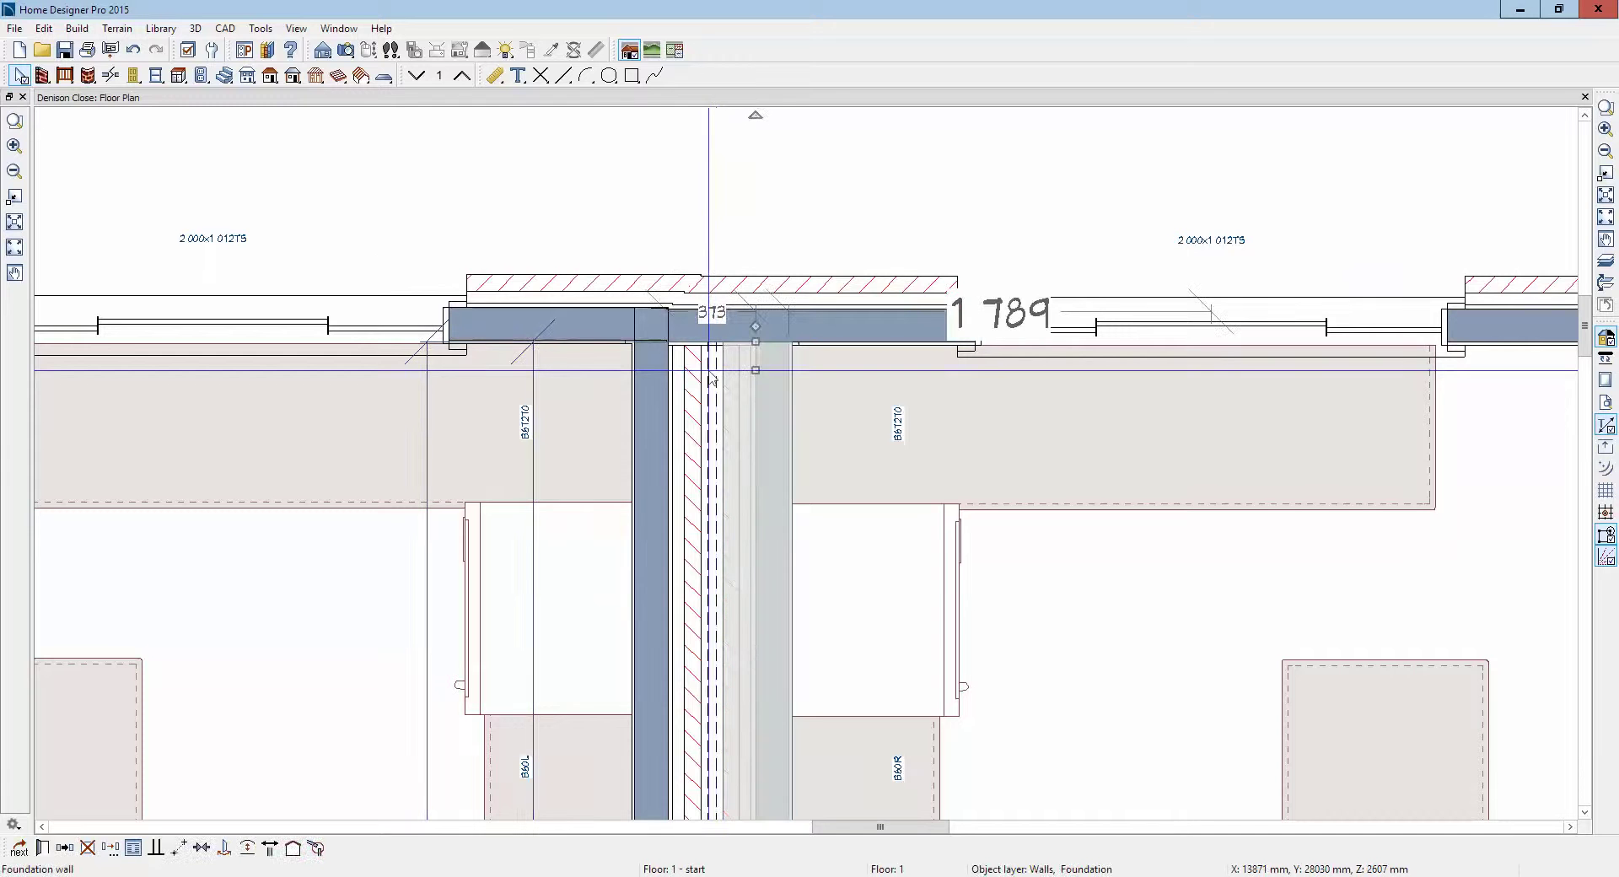
click(712, 384)
key(Escape)
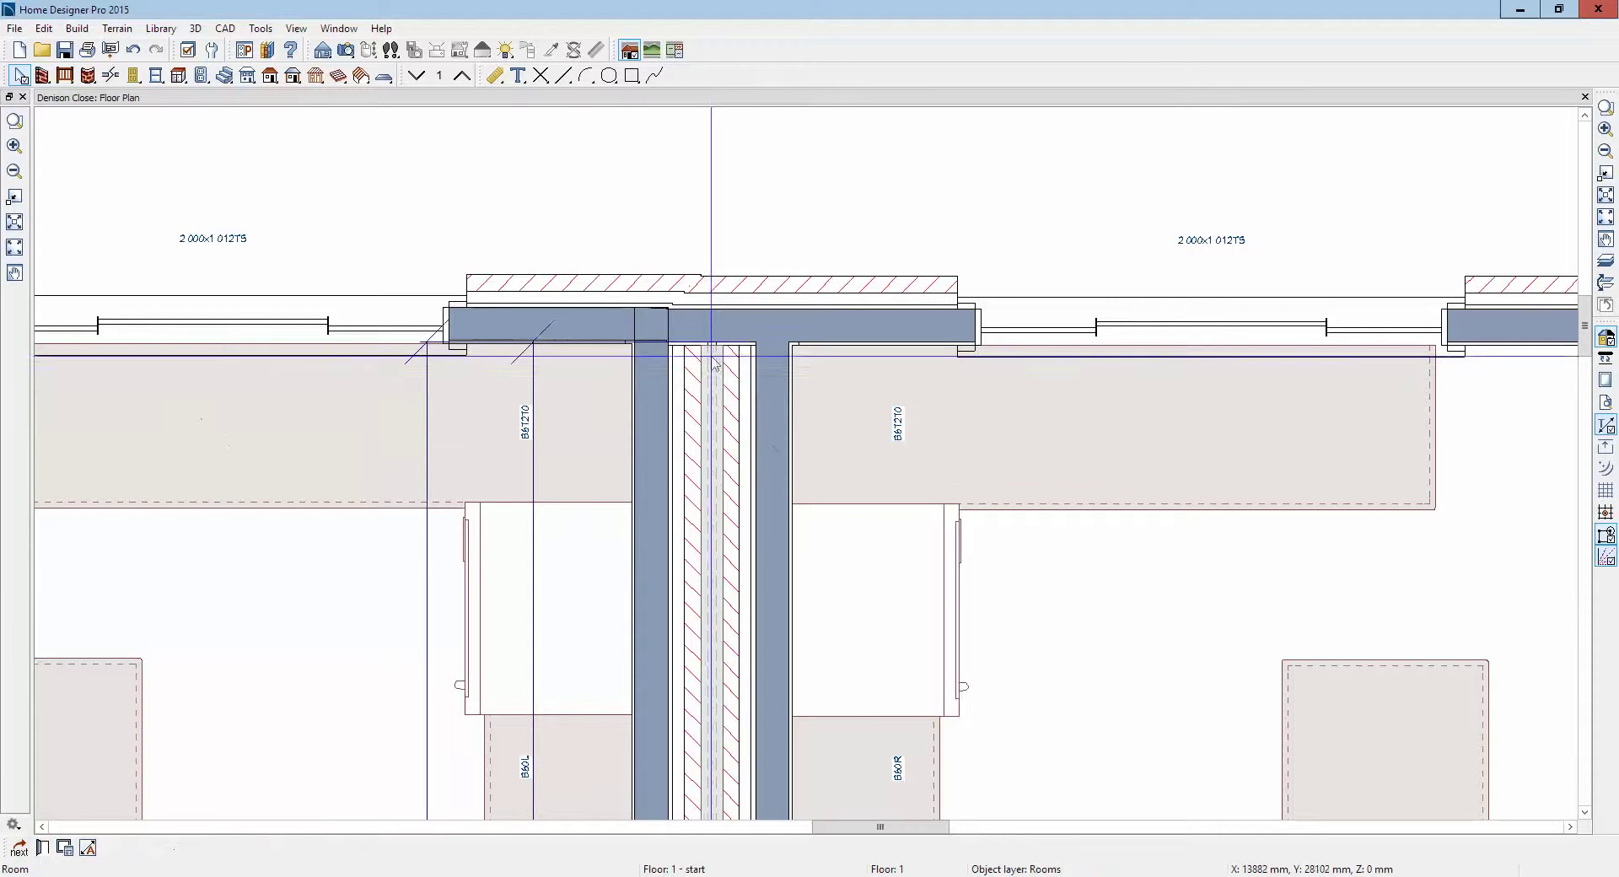
click(44, 848)
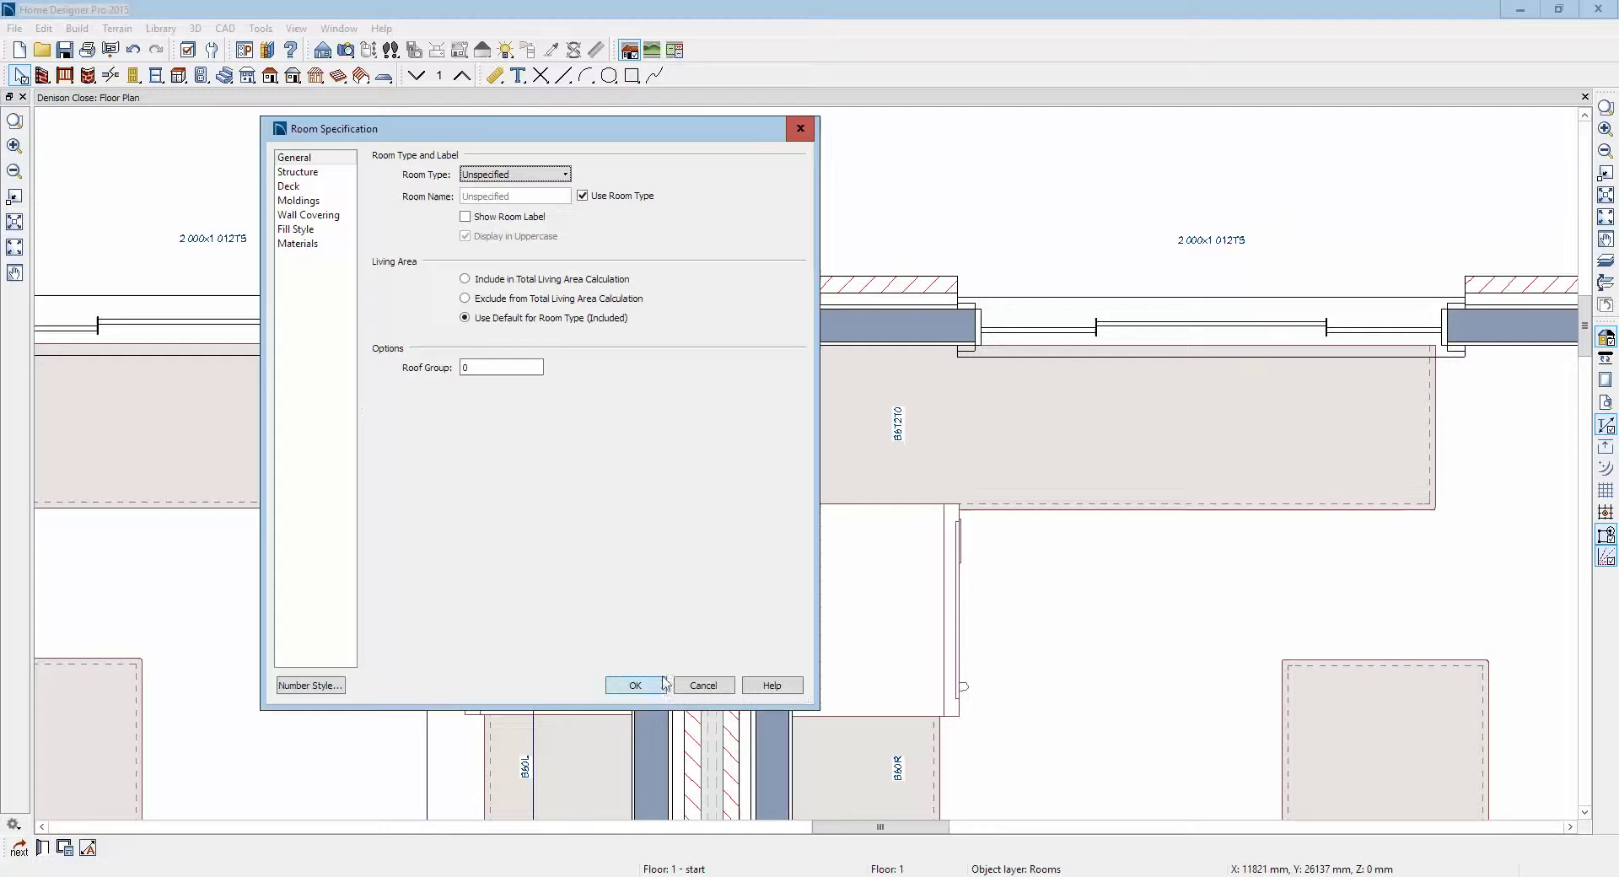
click(297, 172)
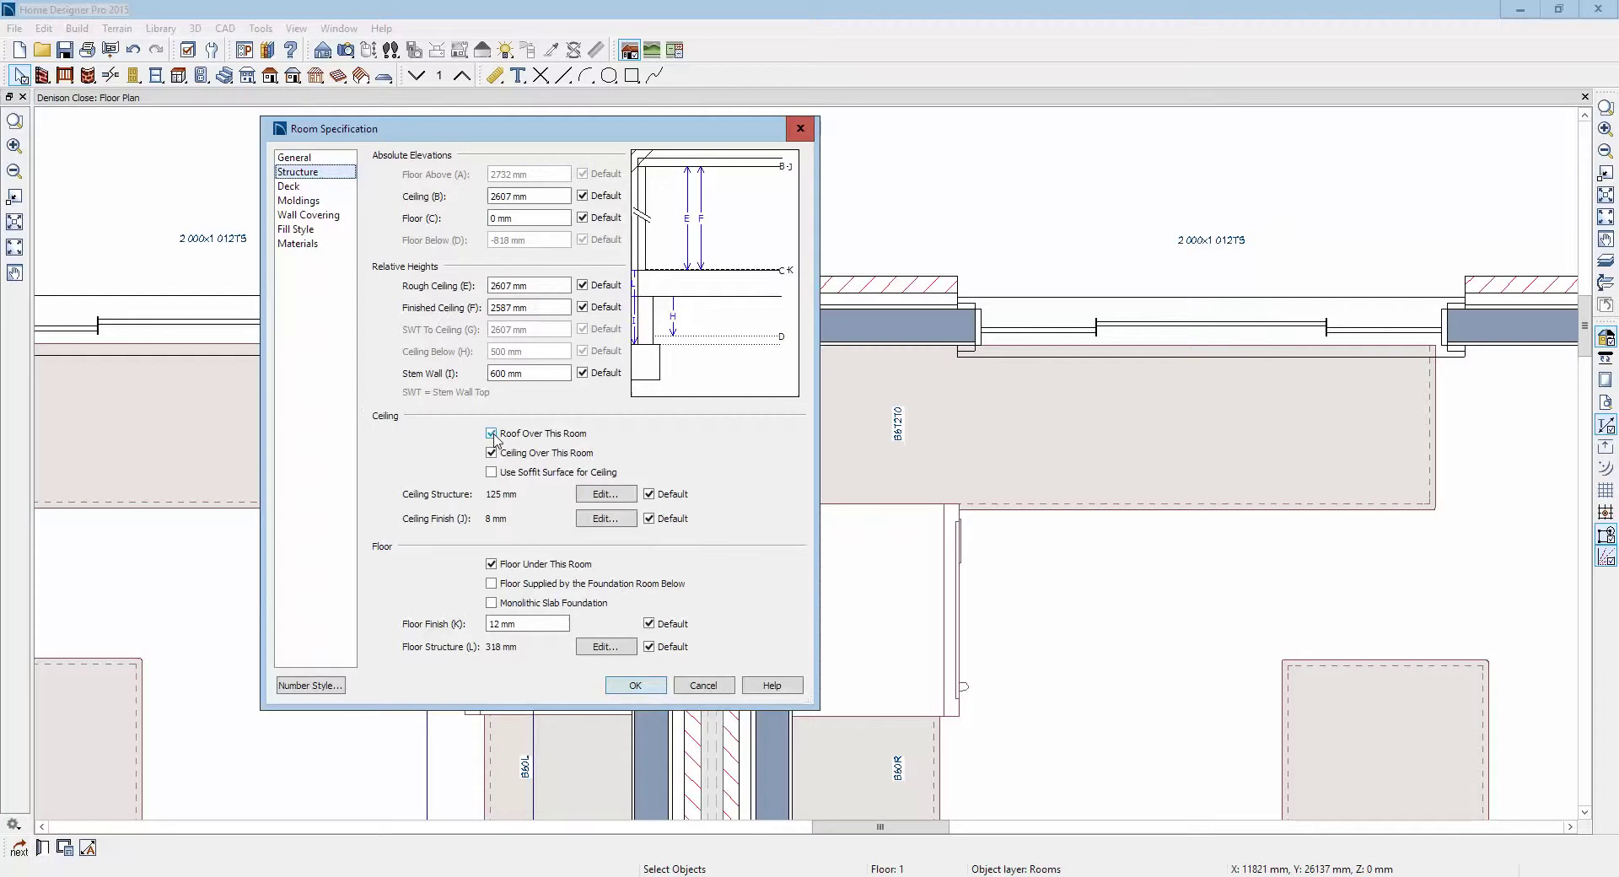
click(503, 458)
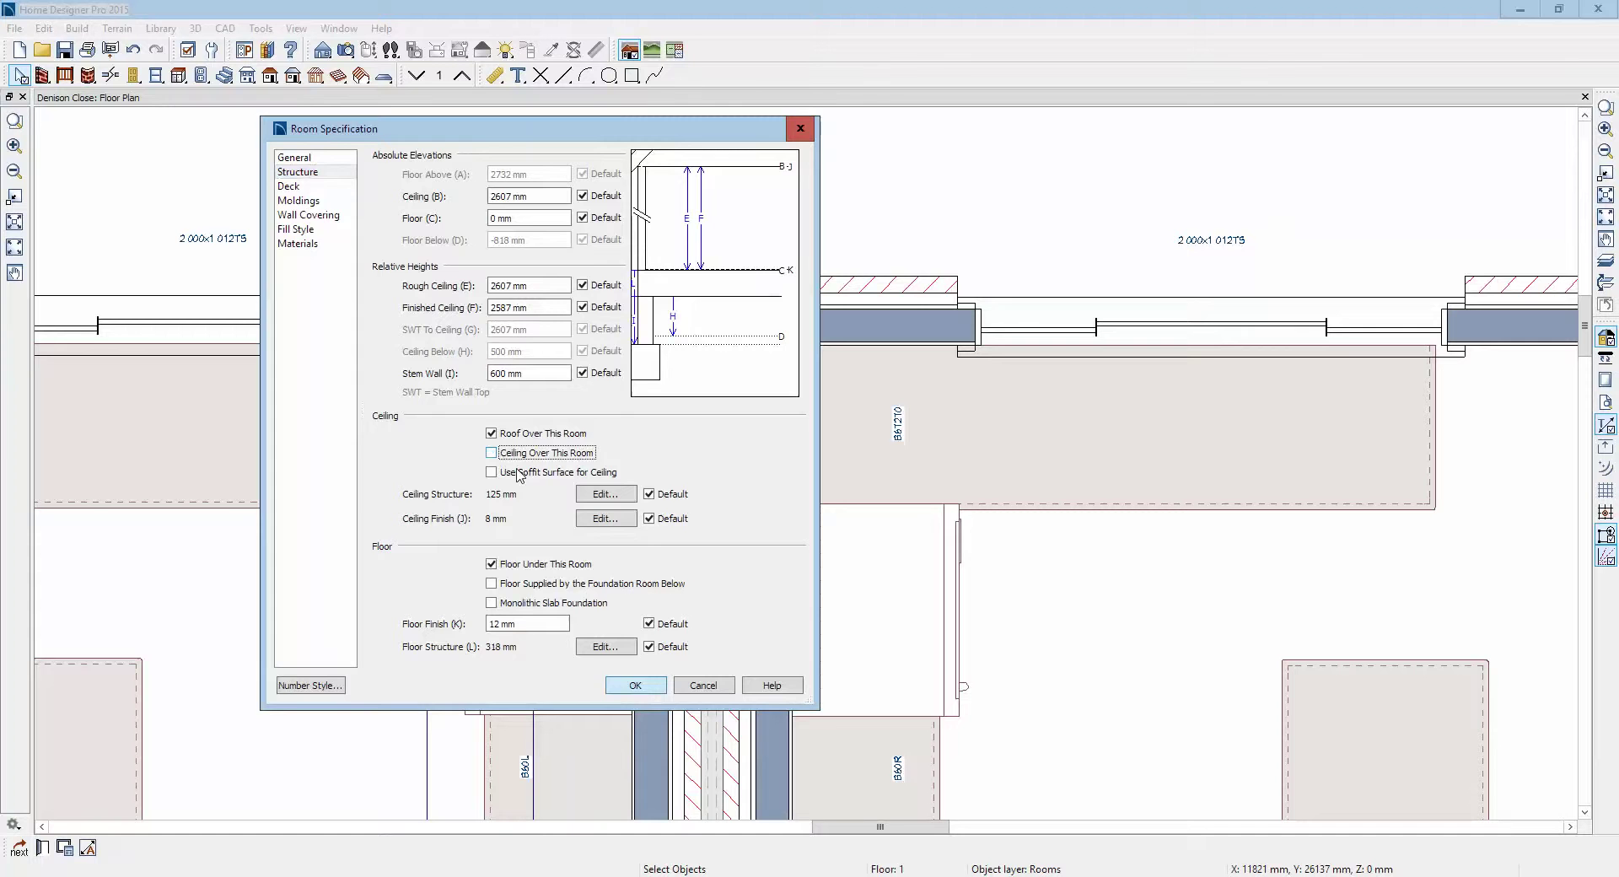
click(636, 685)
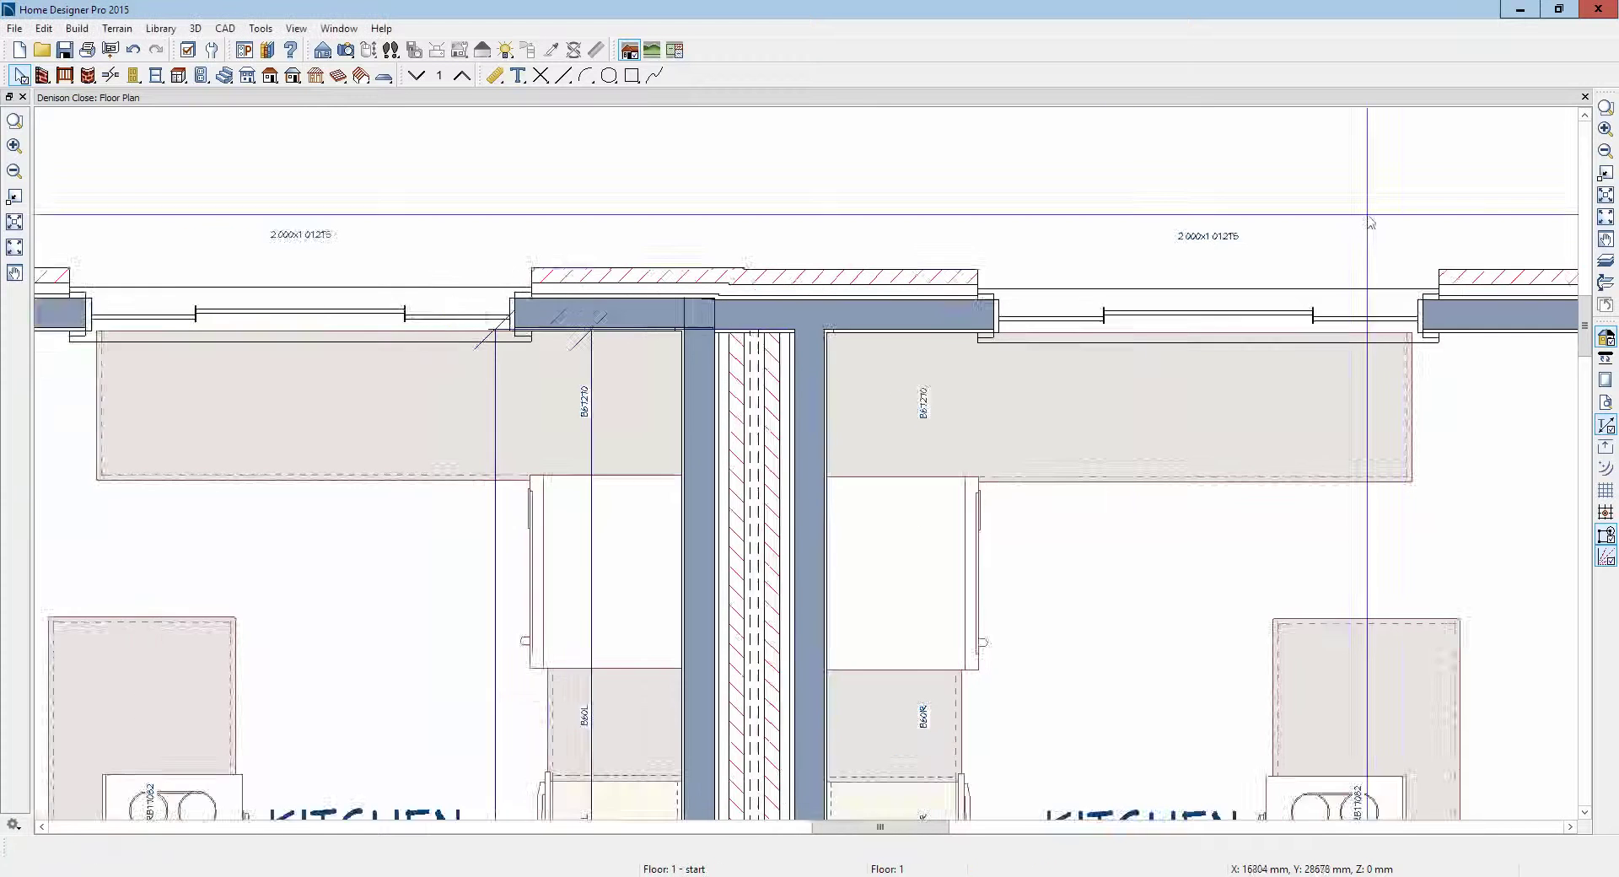
Step: Turn off Roof Over This Room and Ceiling Over This Room for the mirrored left-hand unit's atrium
scroll(1370, 222, up, 1)
click(1609, 216)
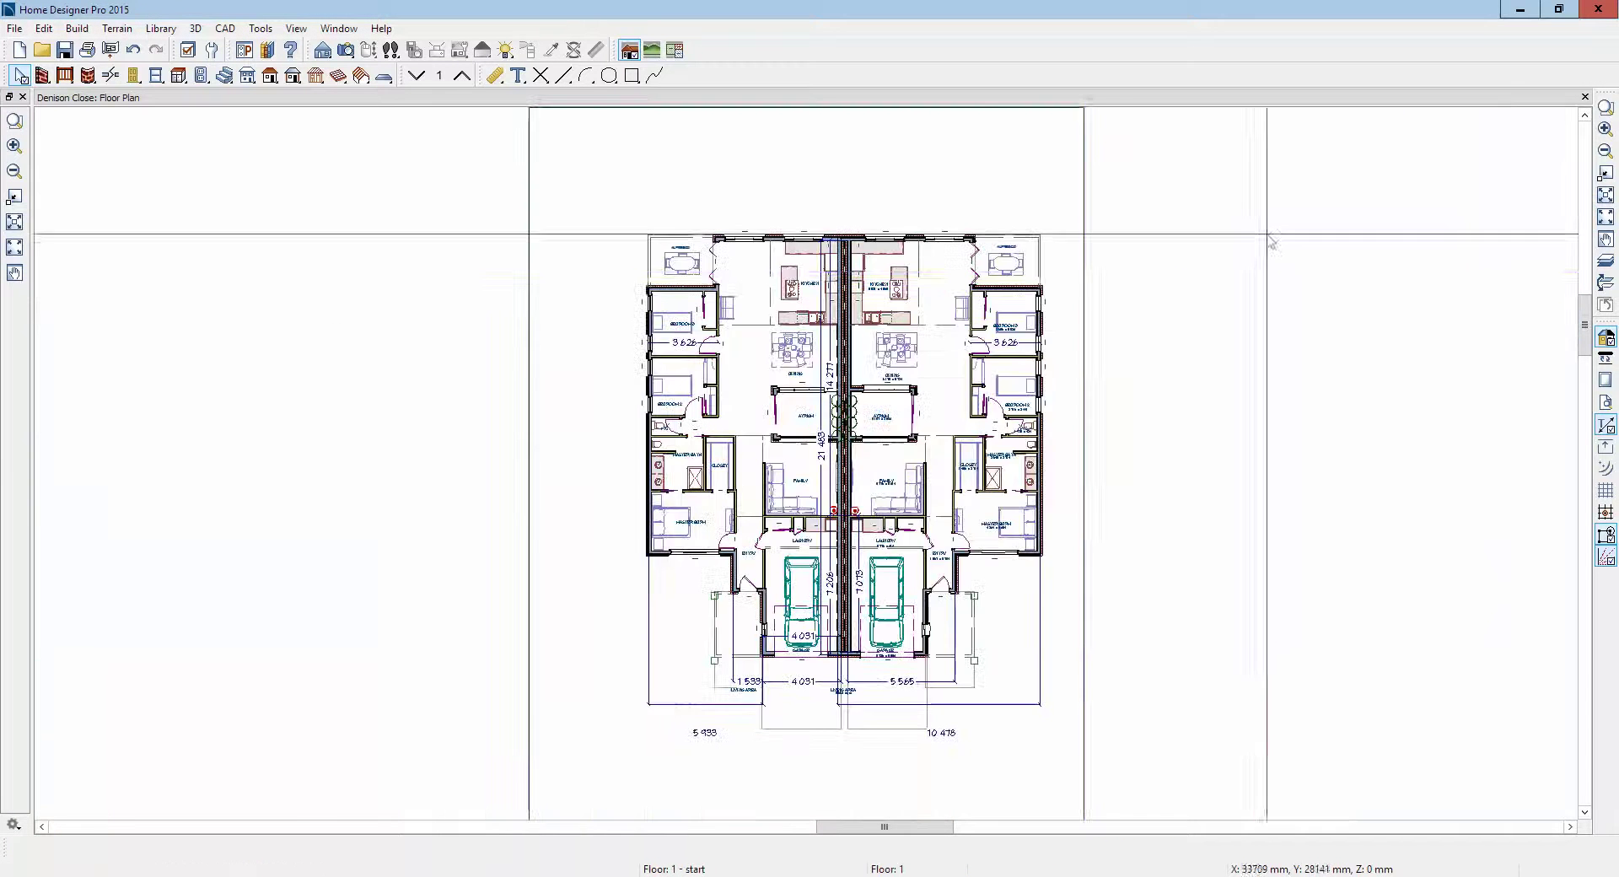
scroll(828, 307, up, 2)
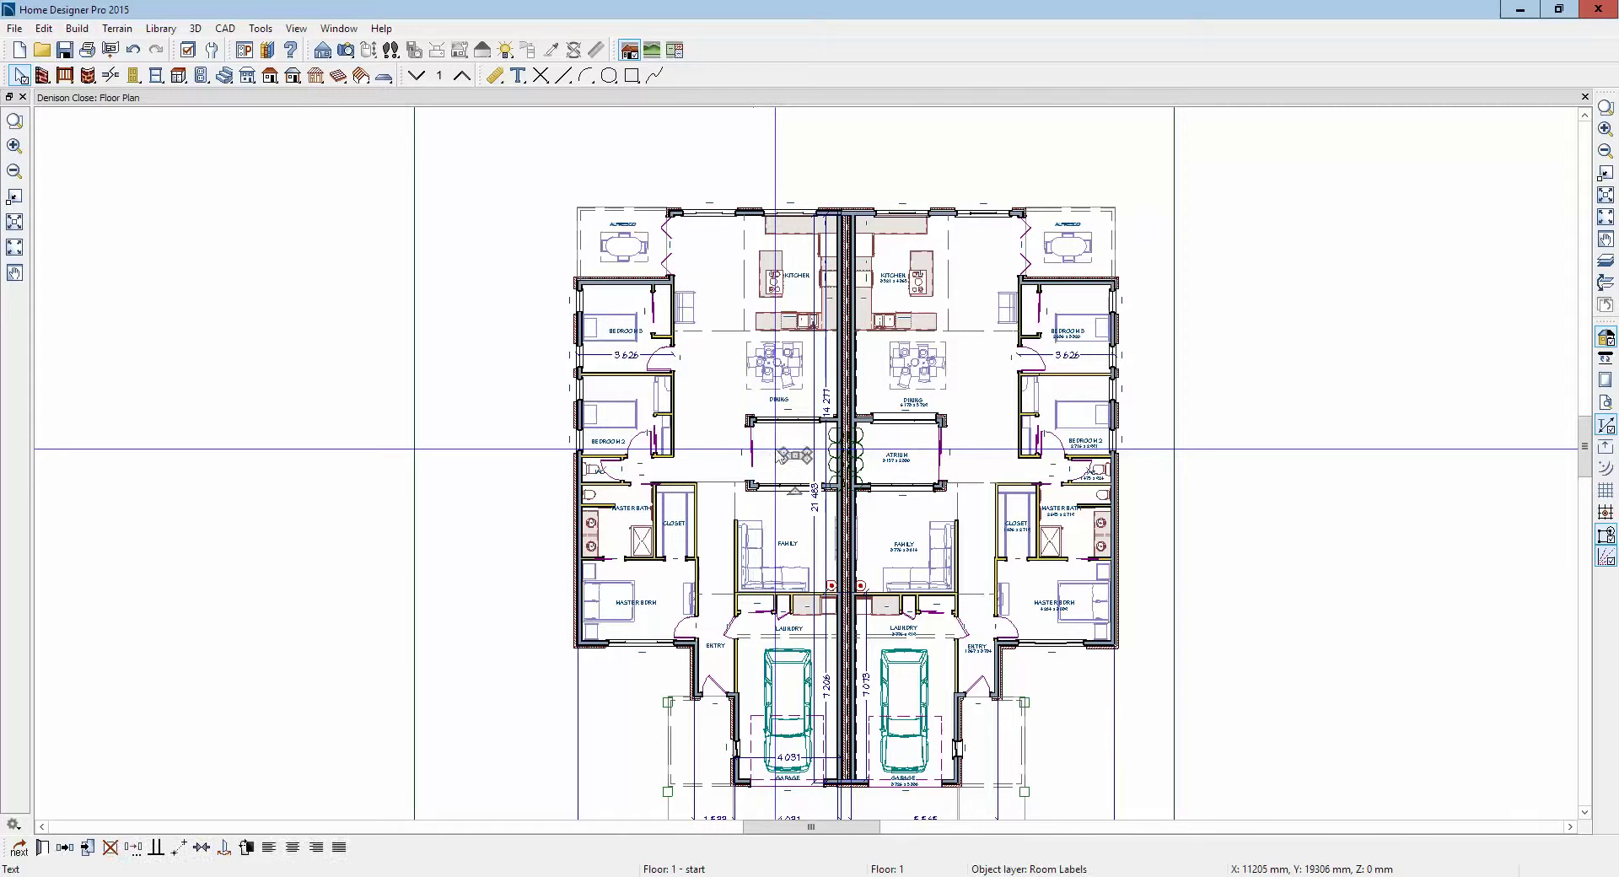
click(778, 444)
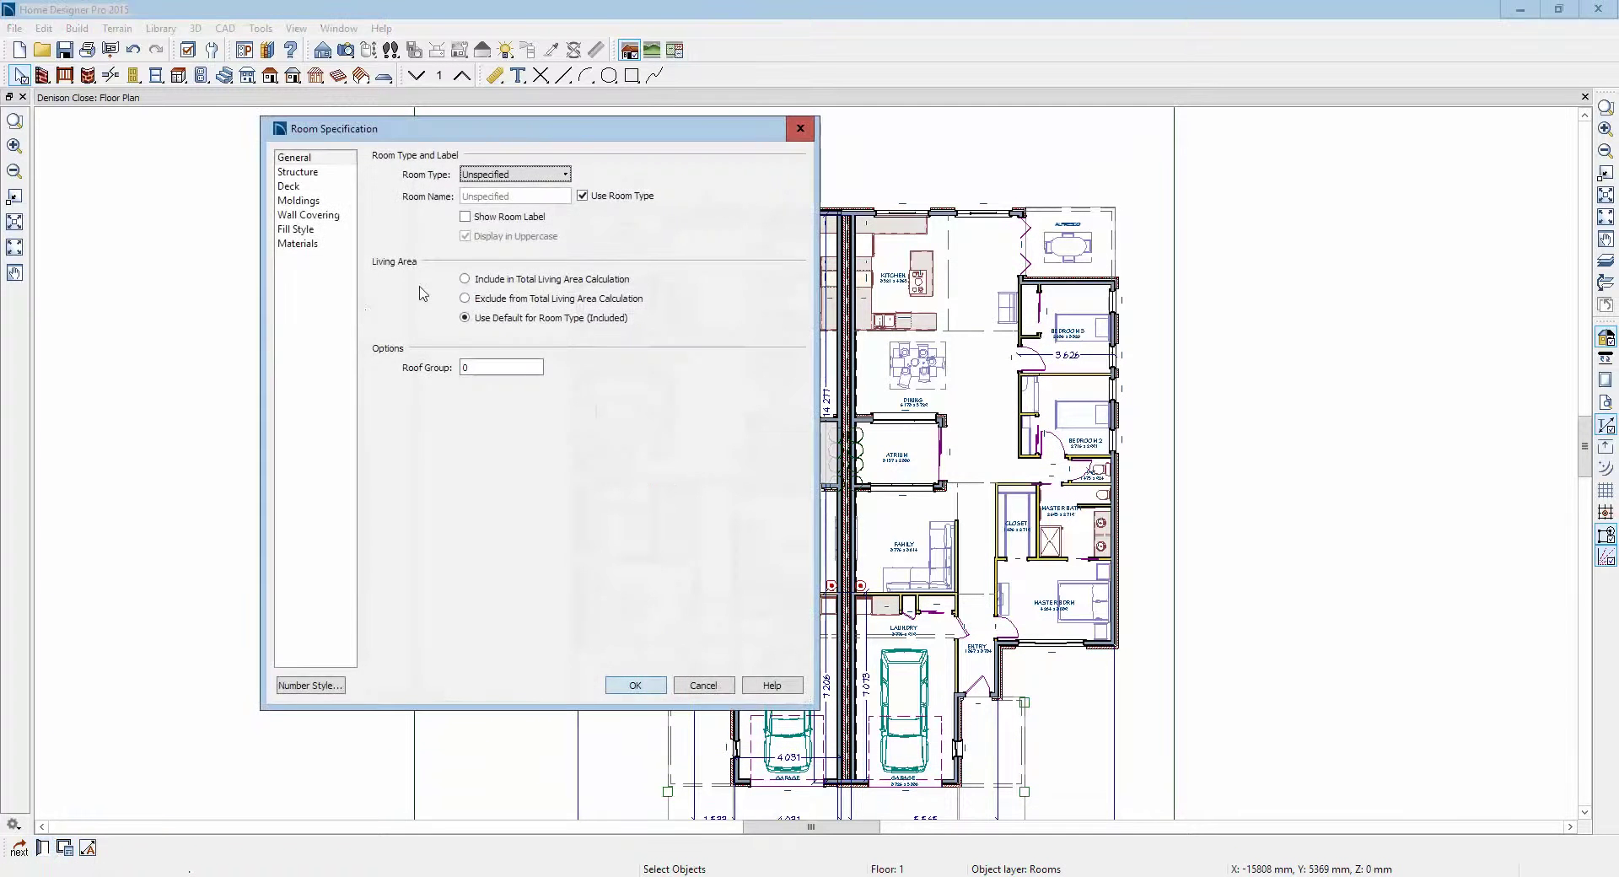
click(297, 173)
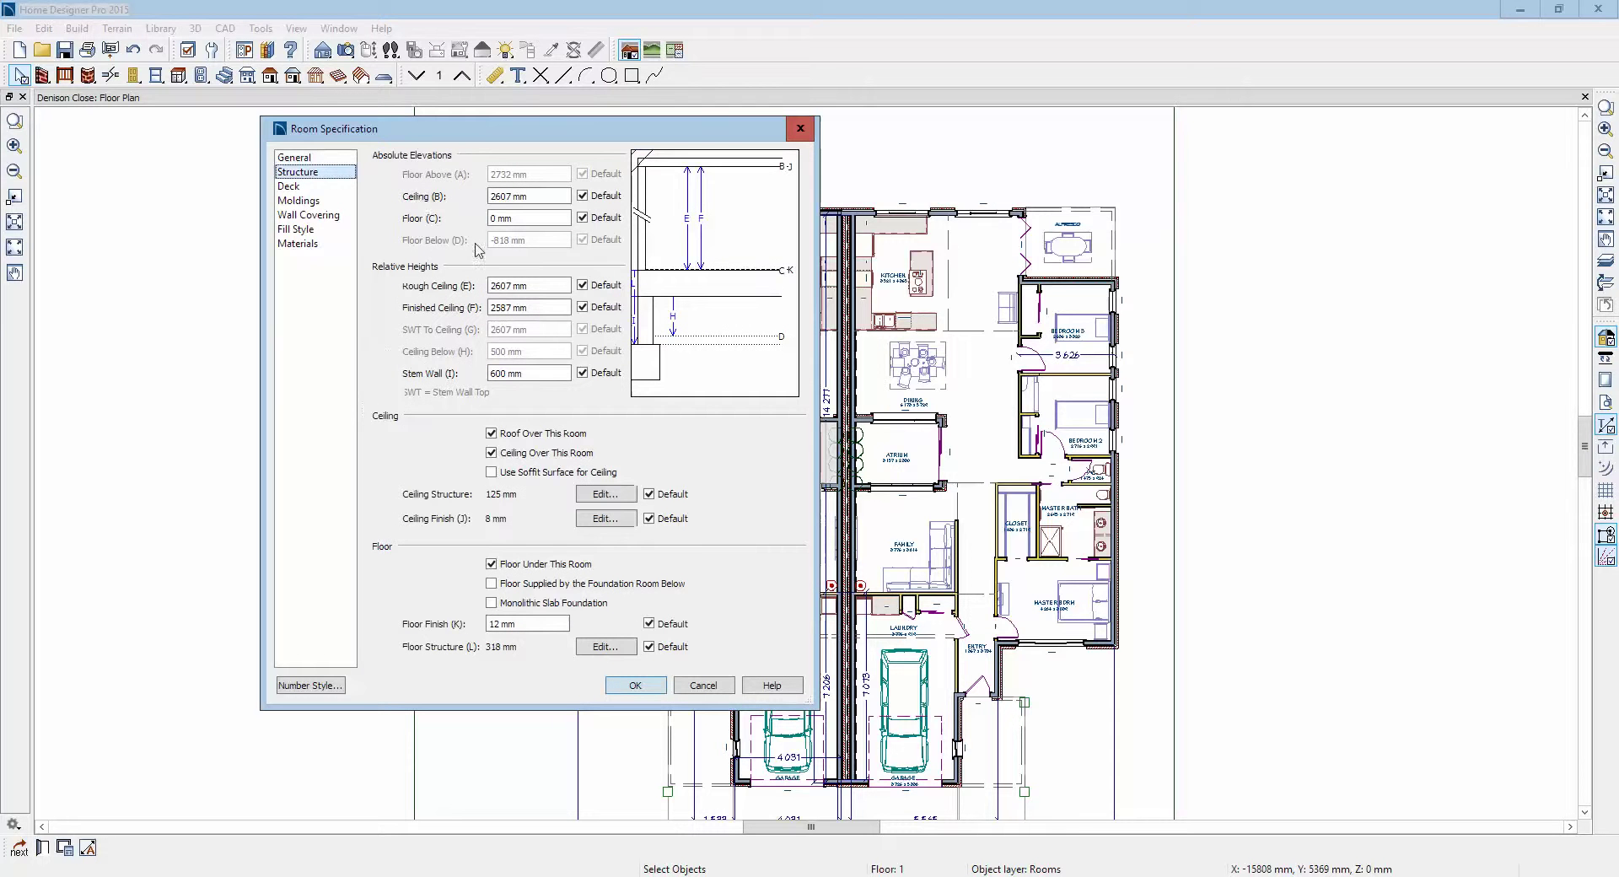
click(516, 456)
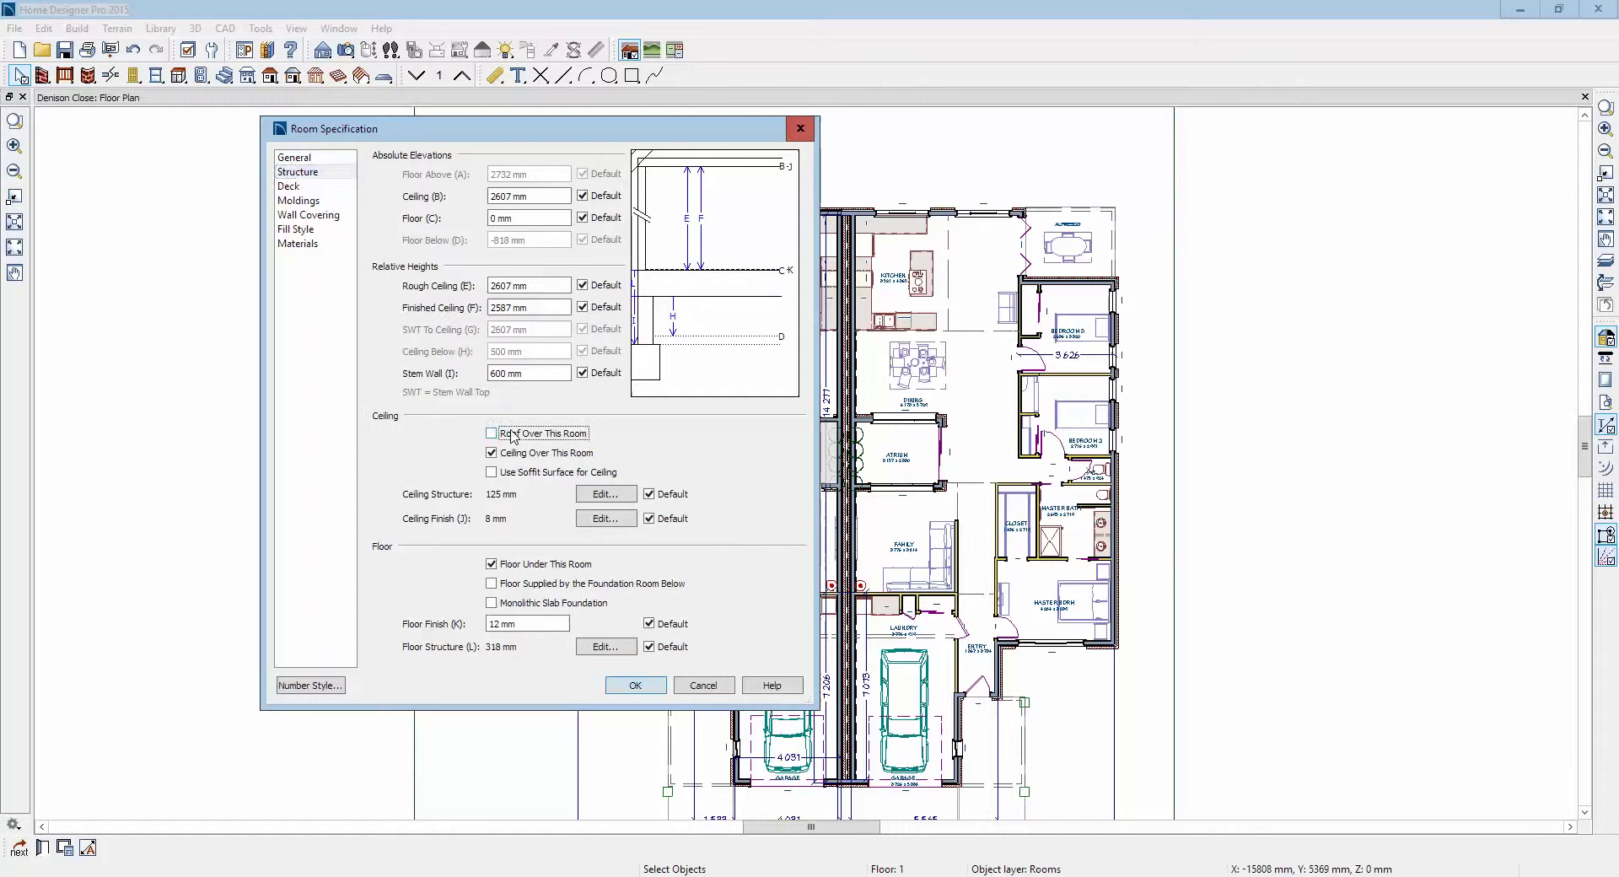
click(514, 460)
click(508, 435)
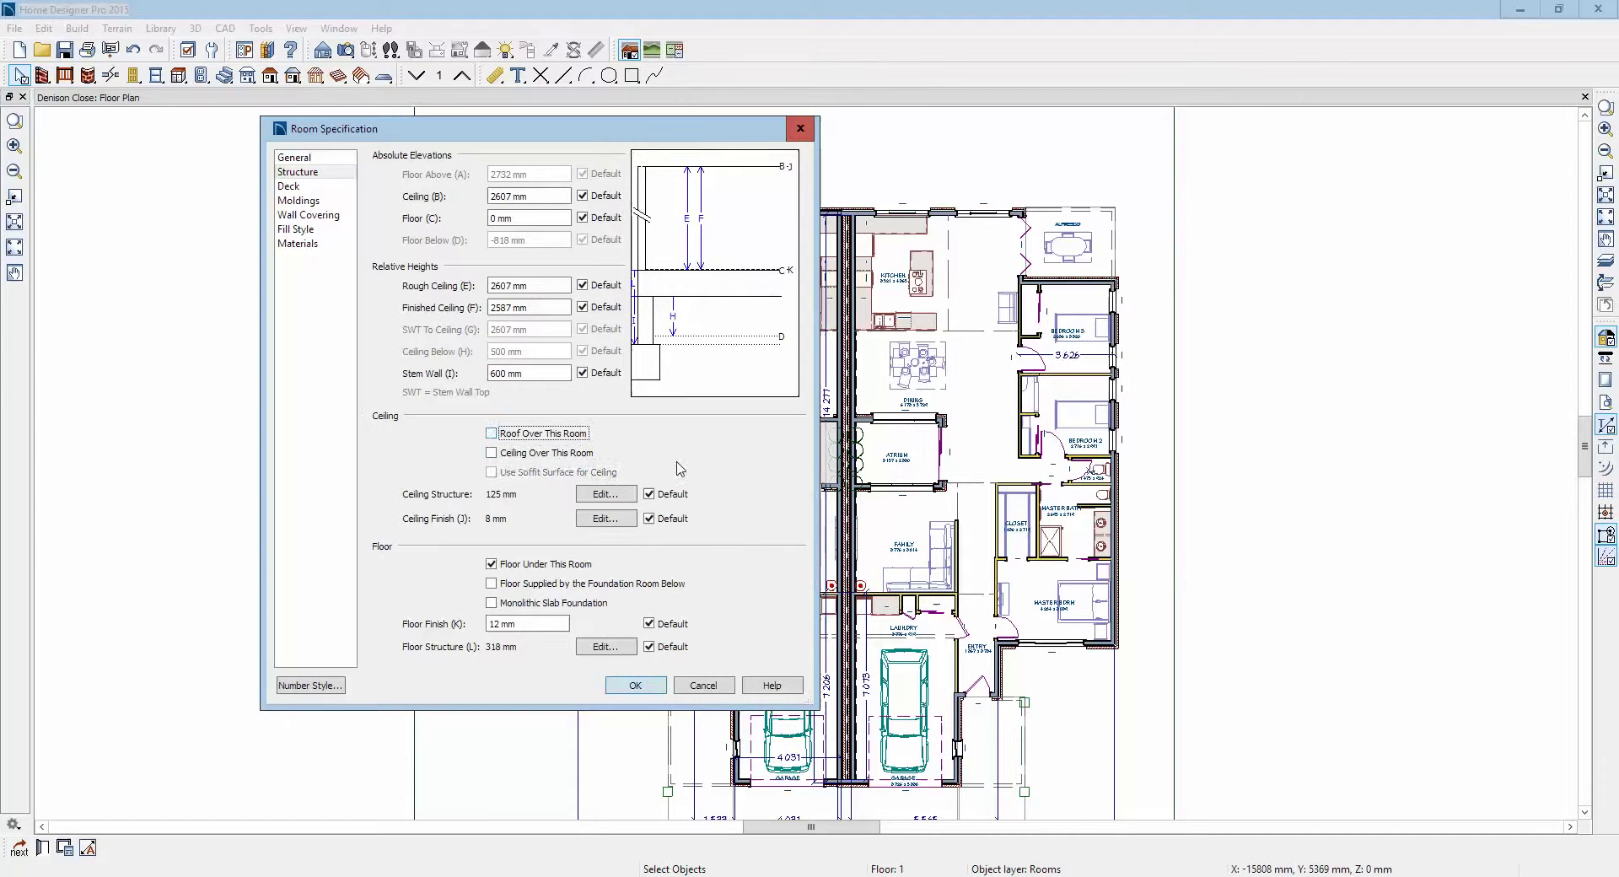
click(636, 686)
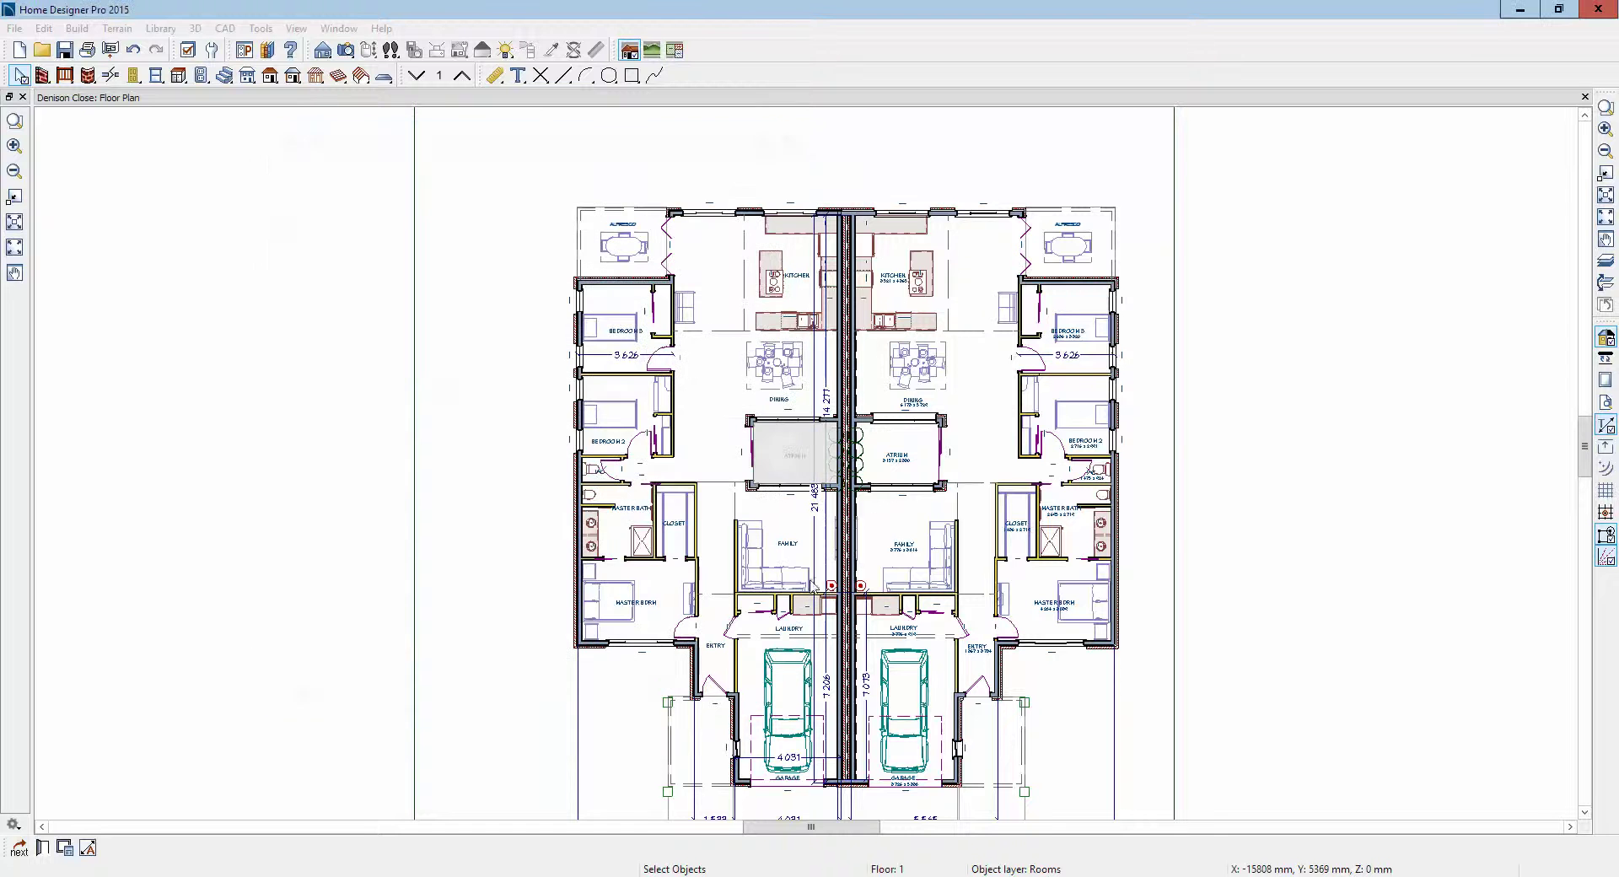
Step: Turn off Ceiling Over This Room and Roof Over This Room for the right-hand unit's atrium, and save the plan
click(904, 419)
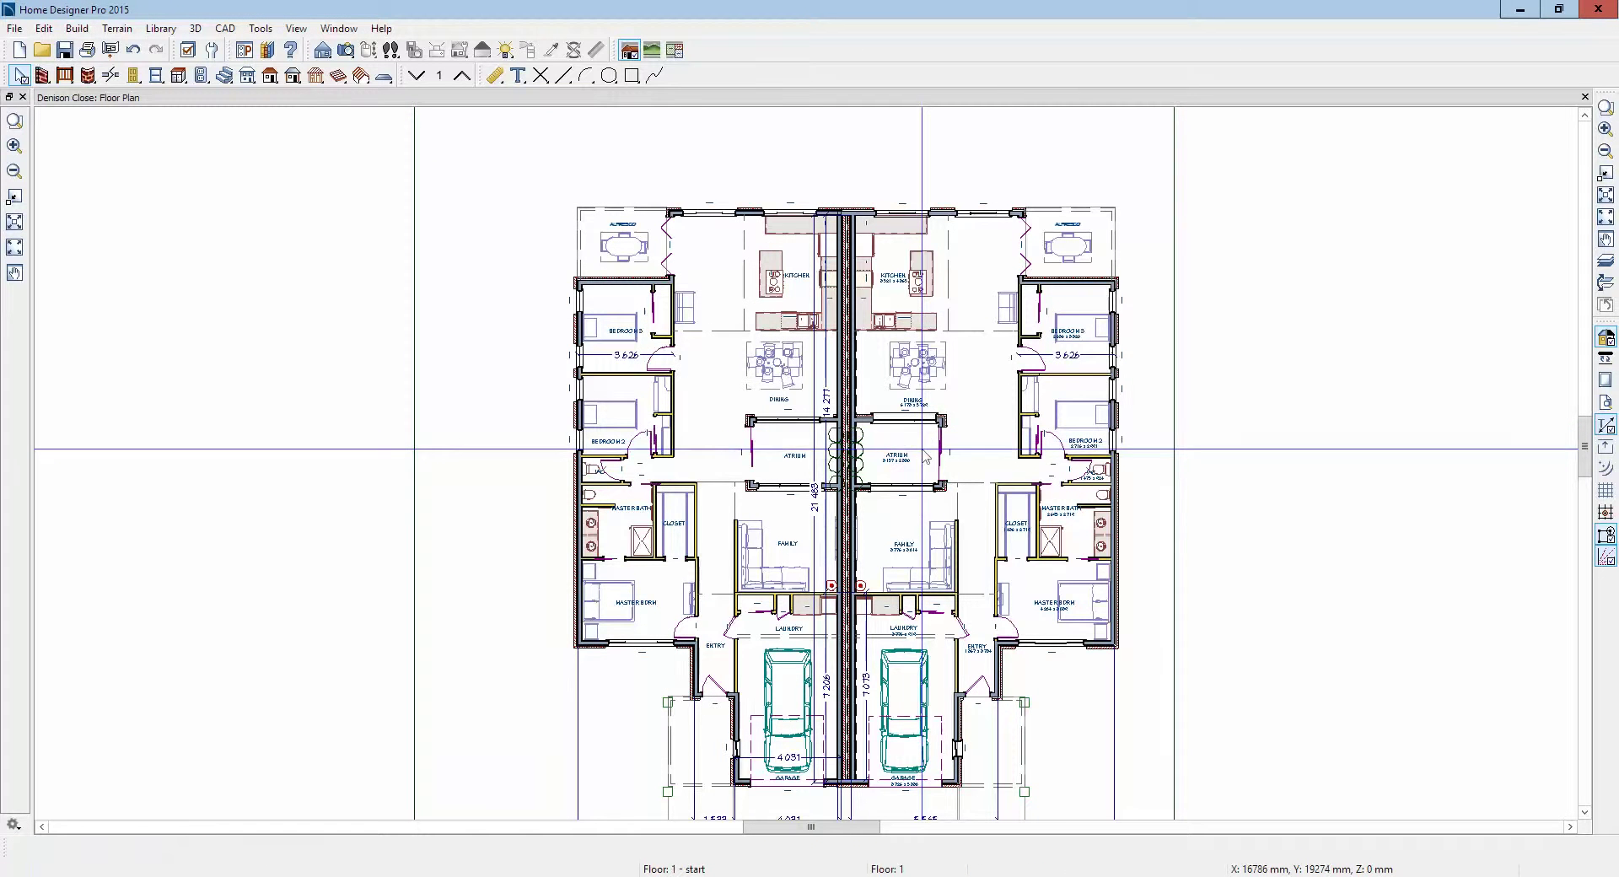
click(924, 458)
click(44, 848)
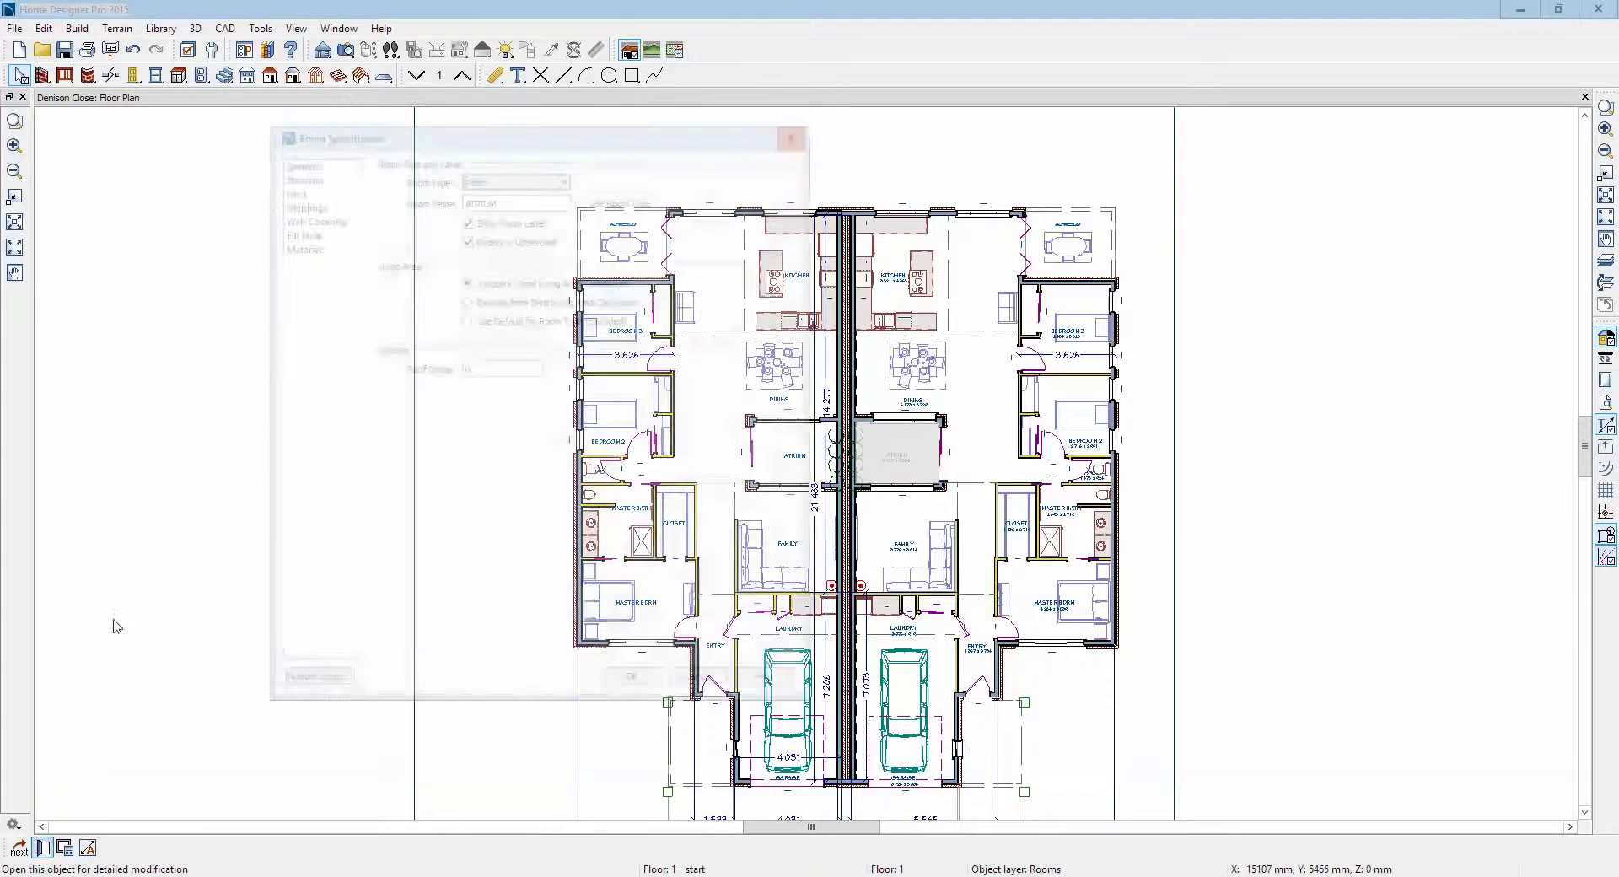
click(297, 172)
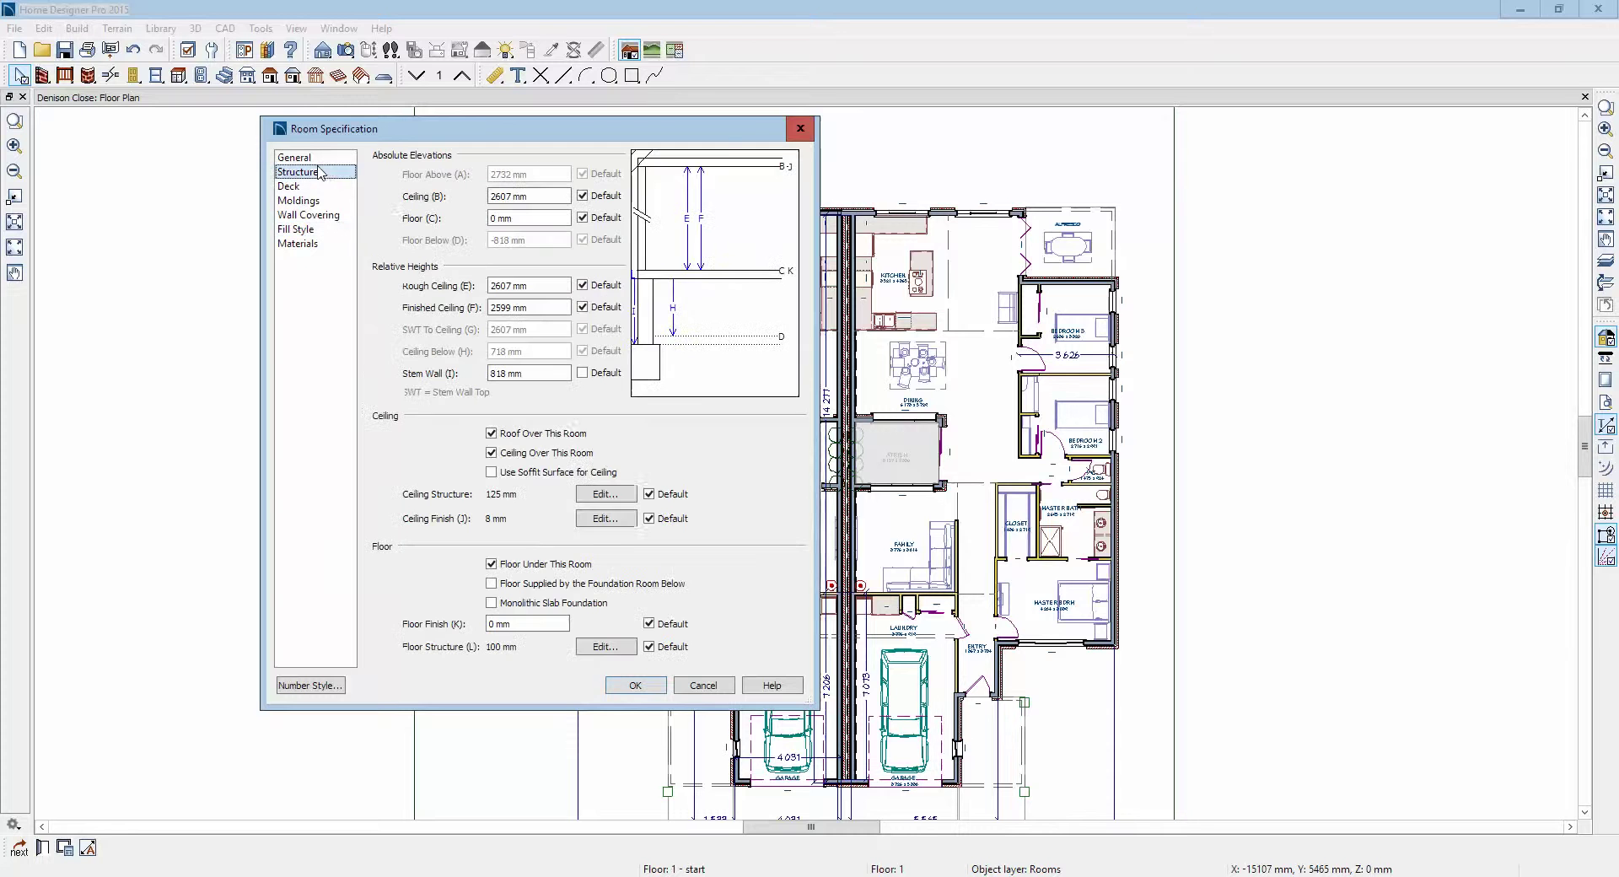
click(492, 453)
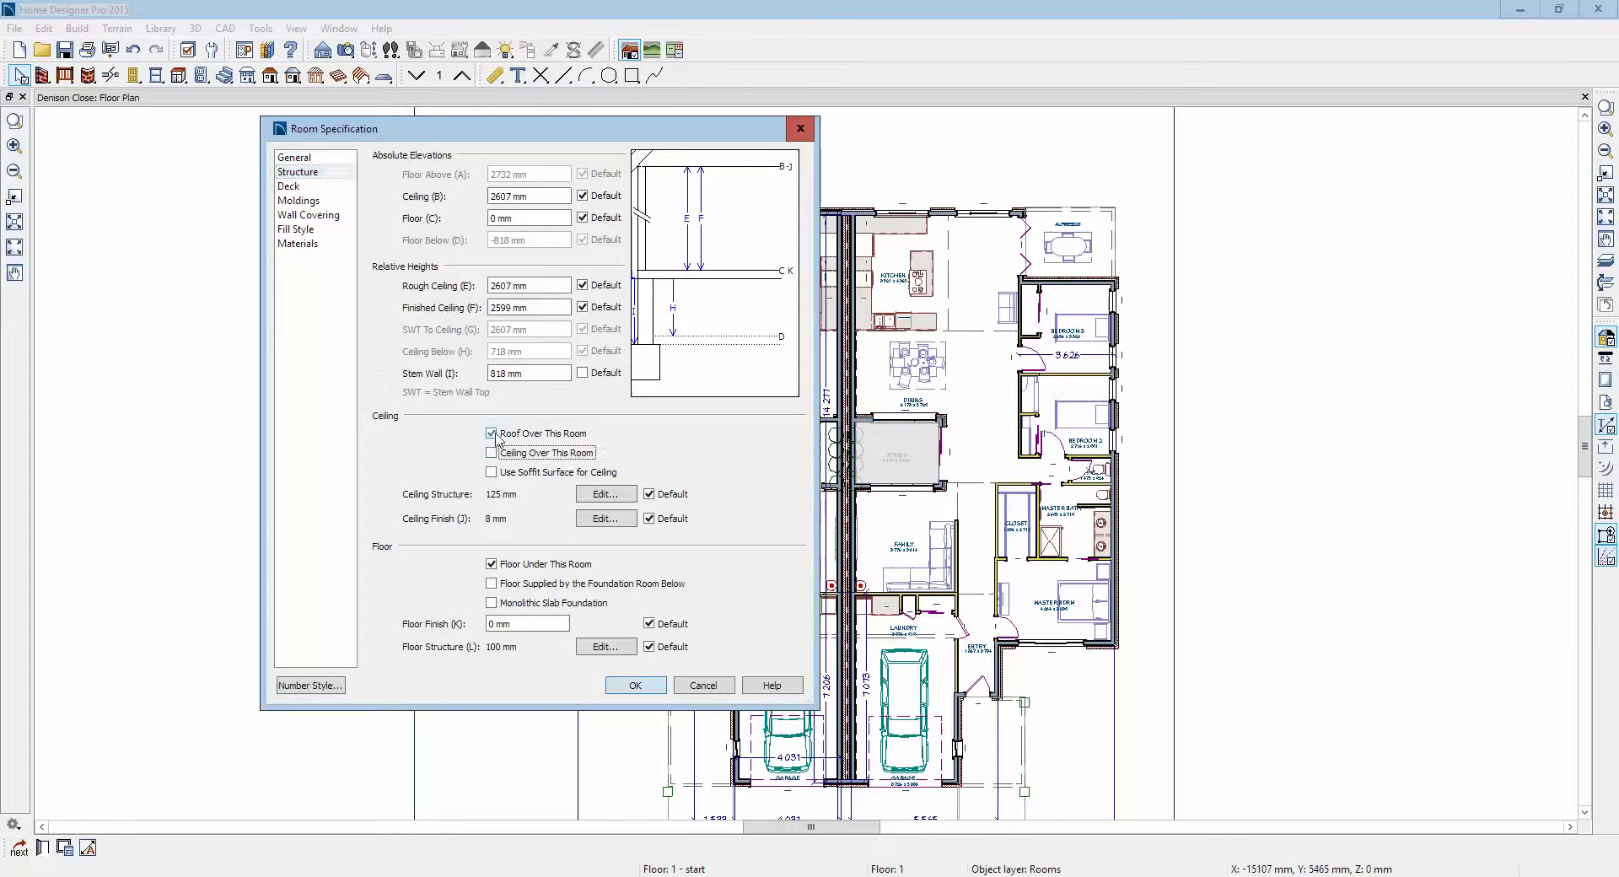
click(511, 436)
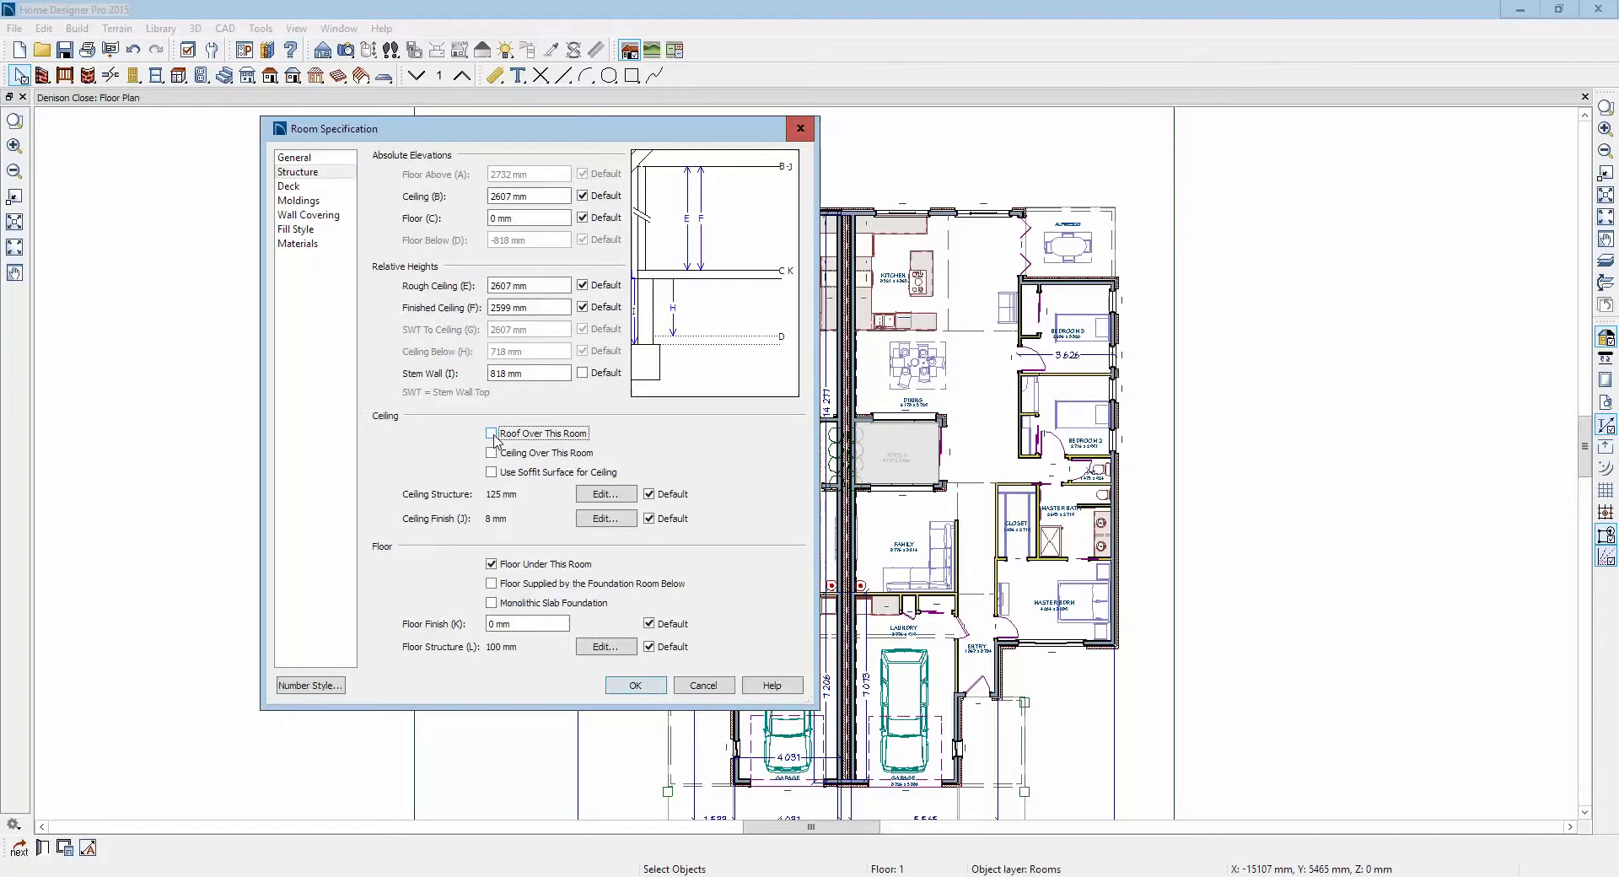
click(635, 687)
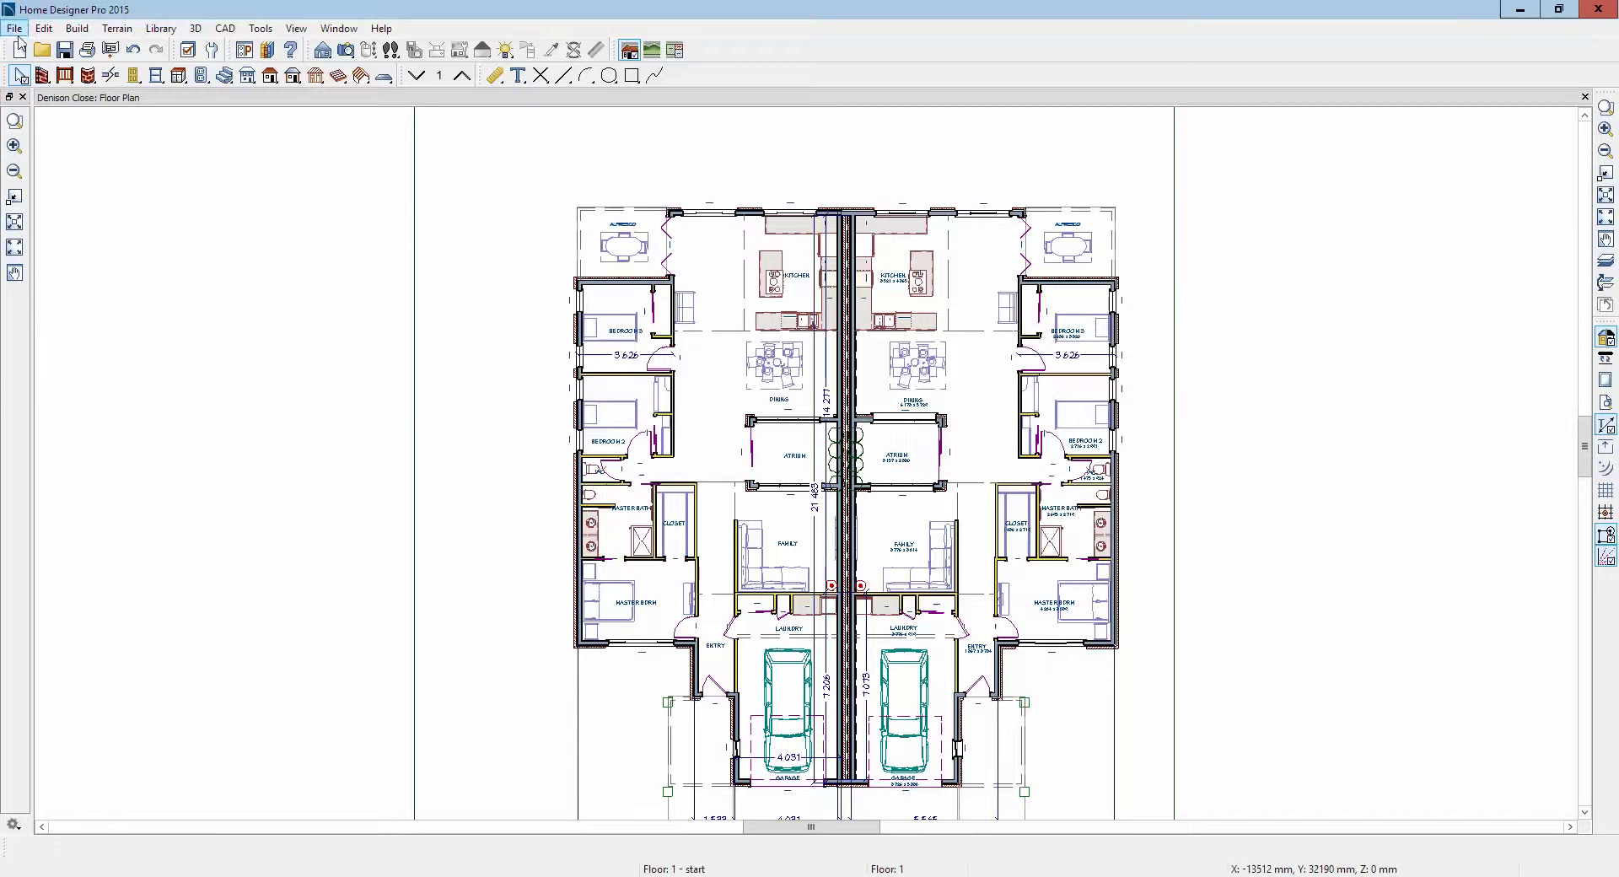
click(17, 34)
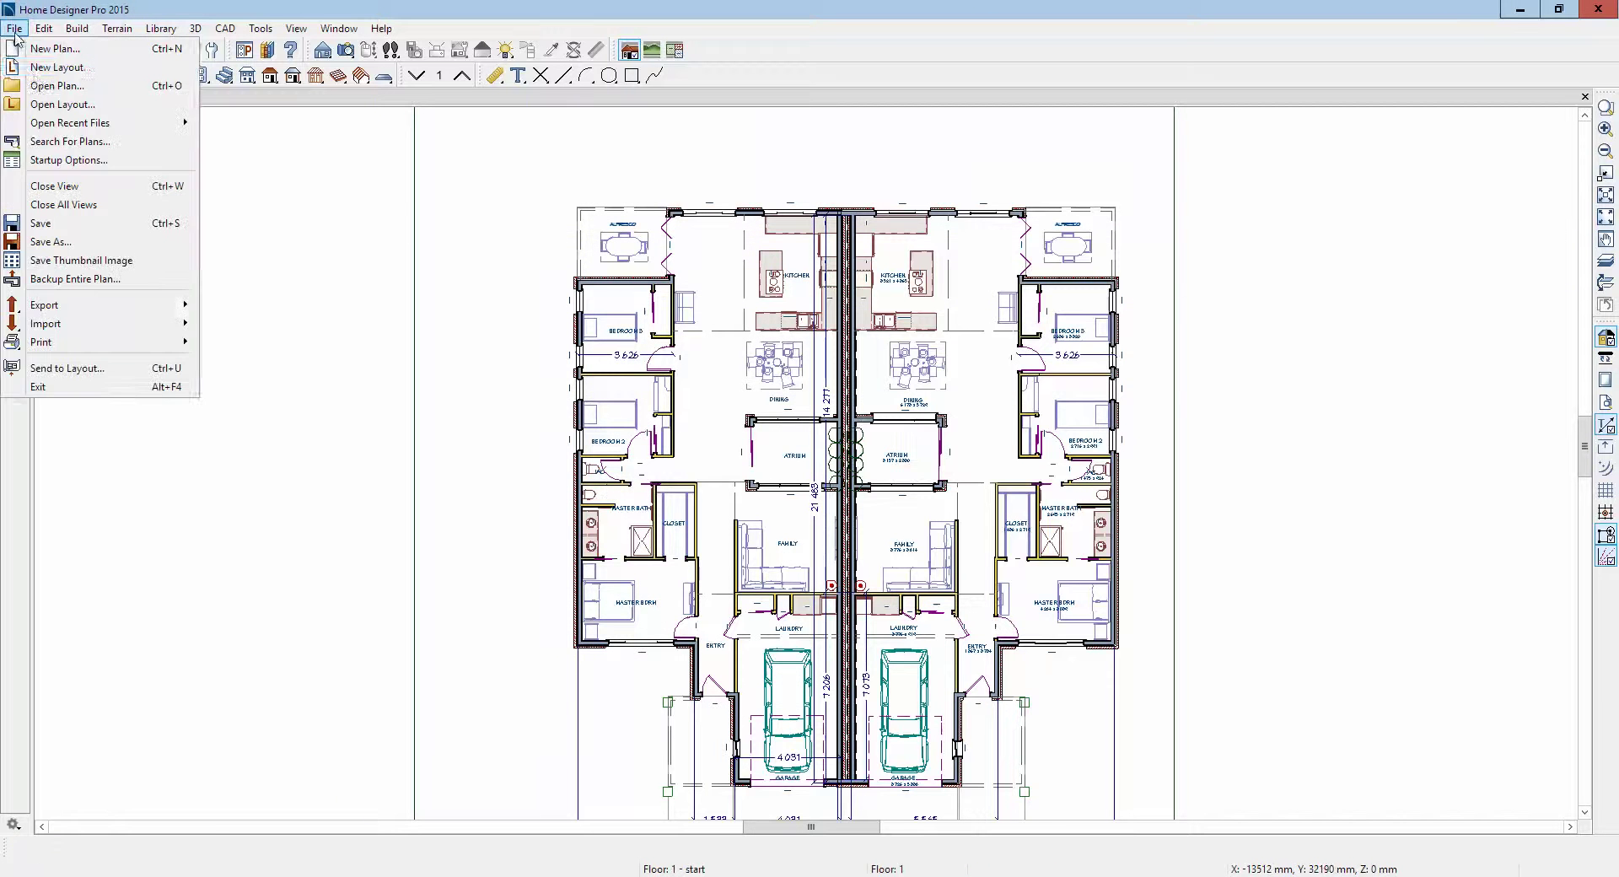
click(40, 223)
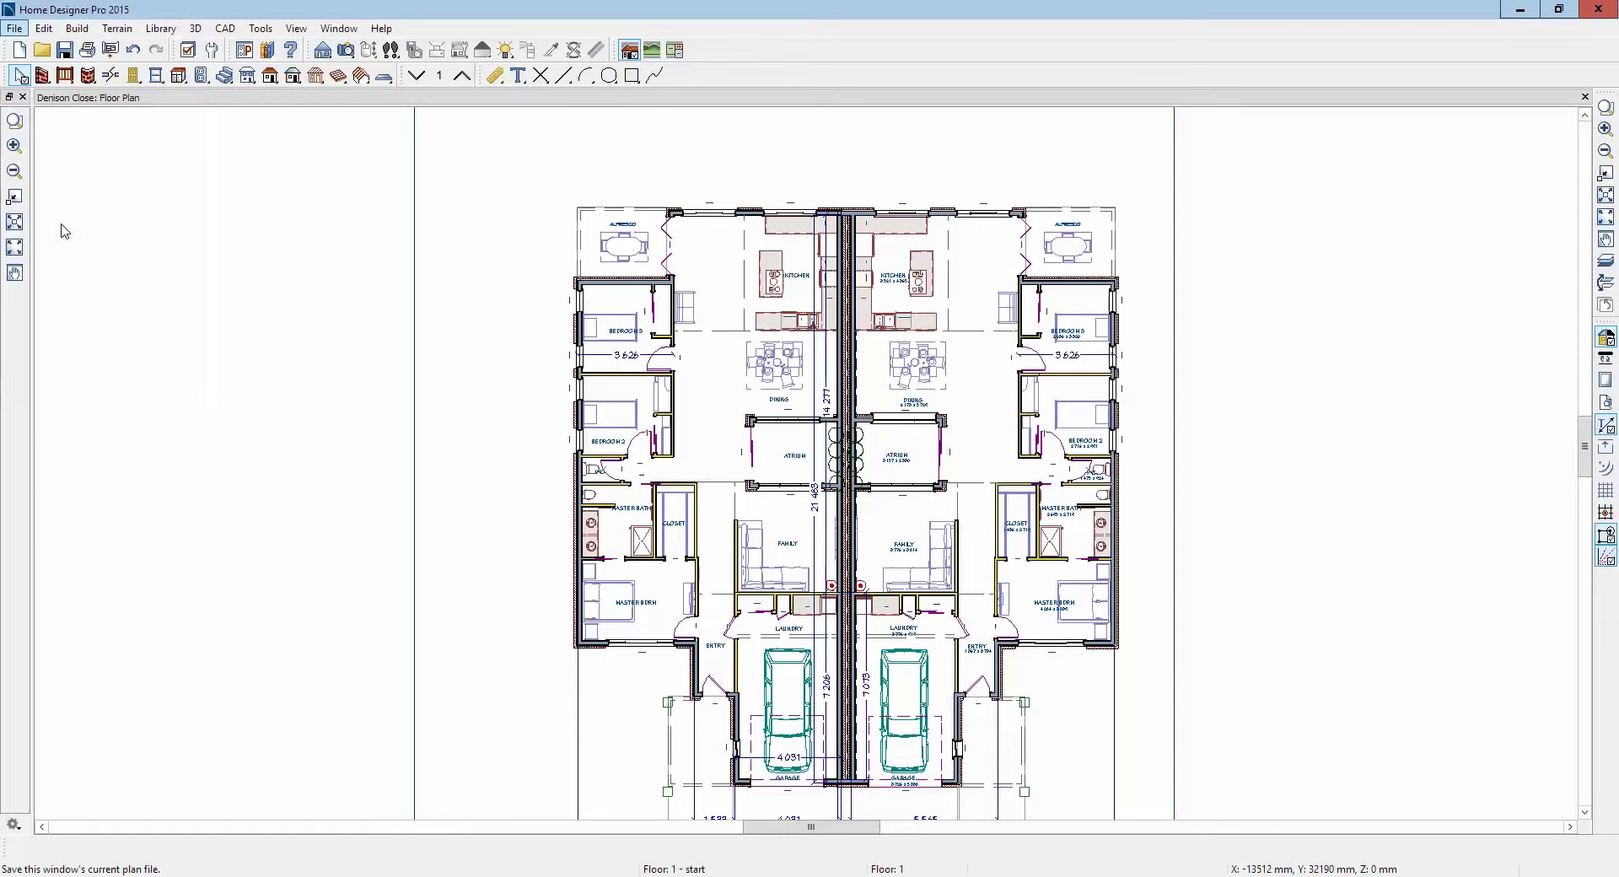
Step: Build automatic roof planes over the whole duplex, keeping the 22.5° pitch and the other roof defaults
click(272, 76)
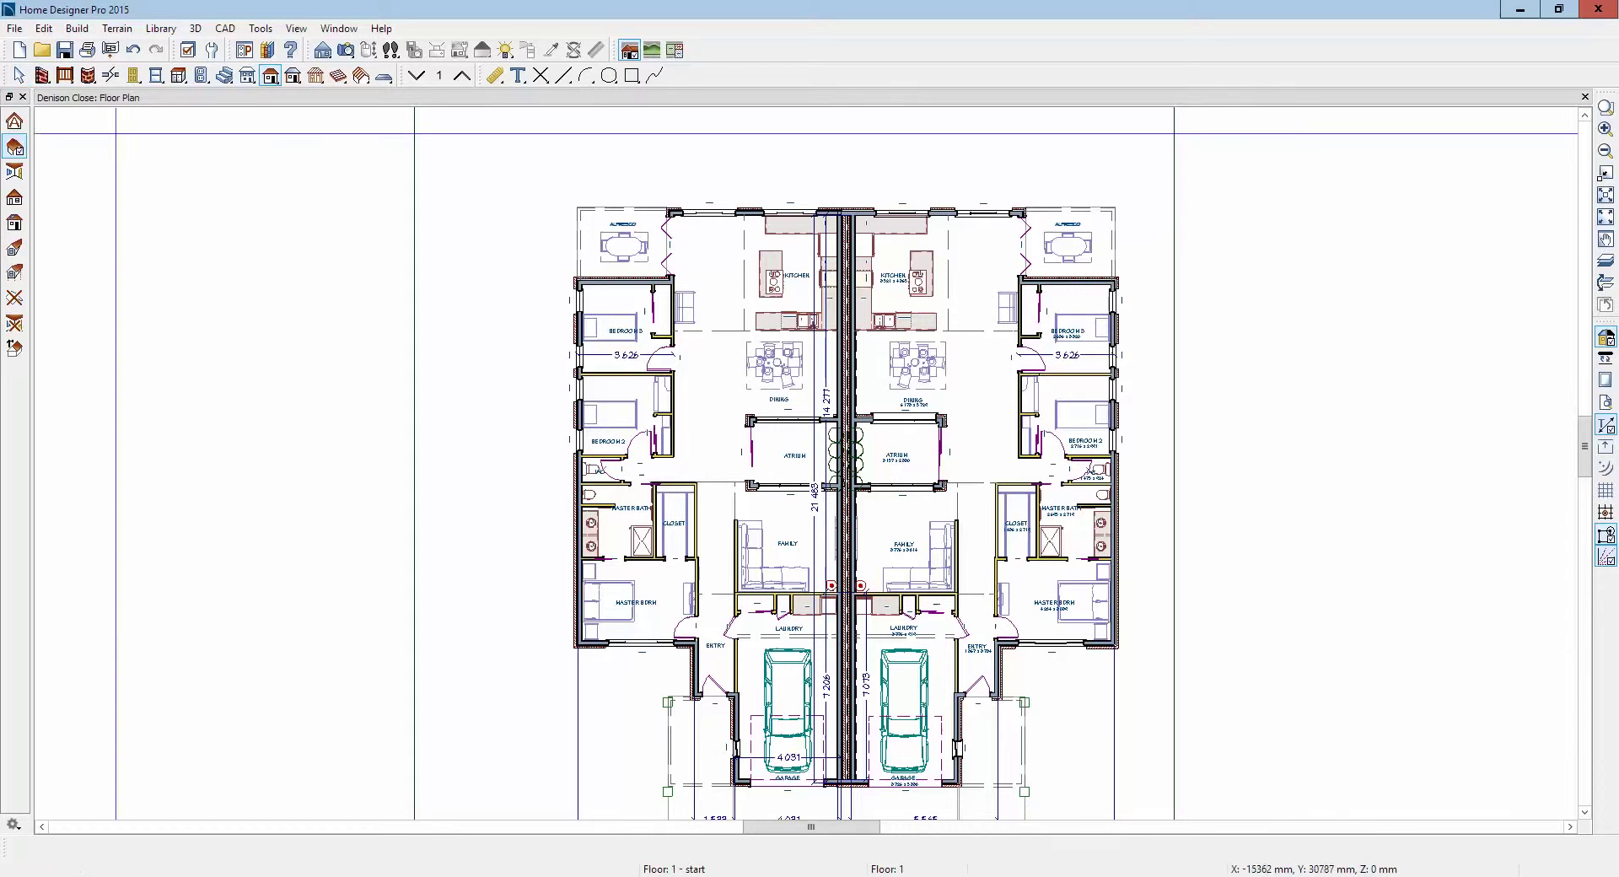
click(14, 146)
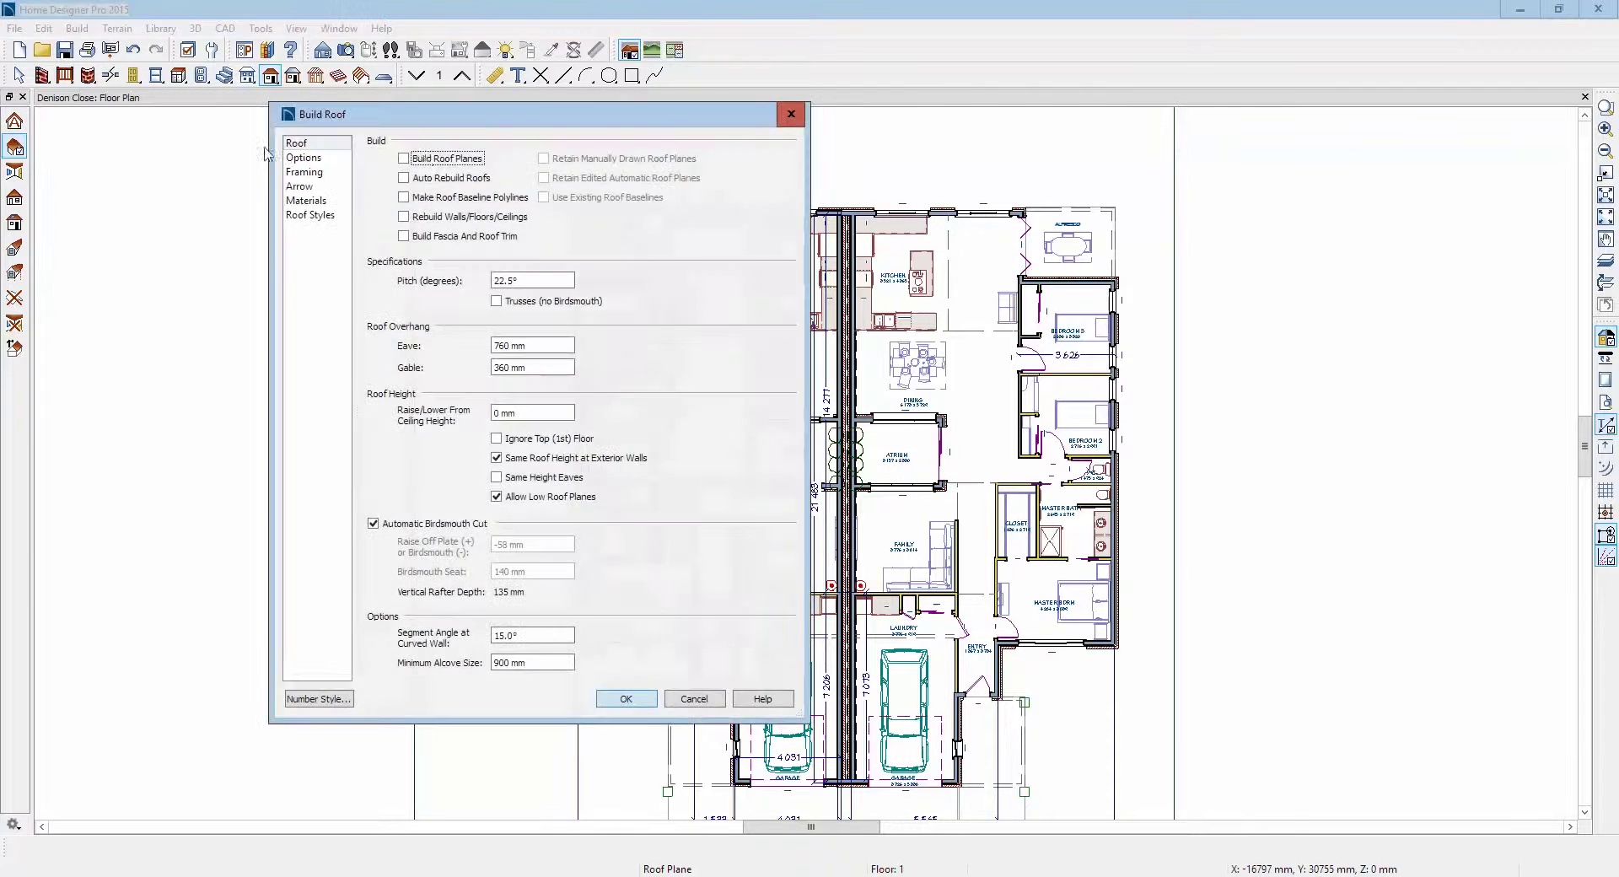
click(424, 159)
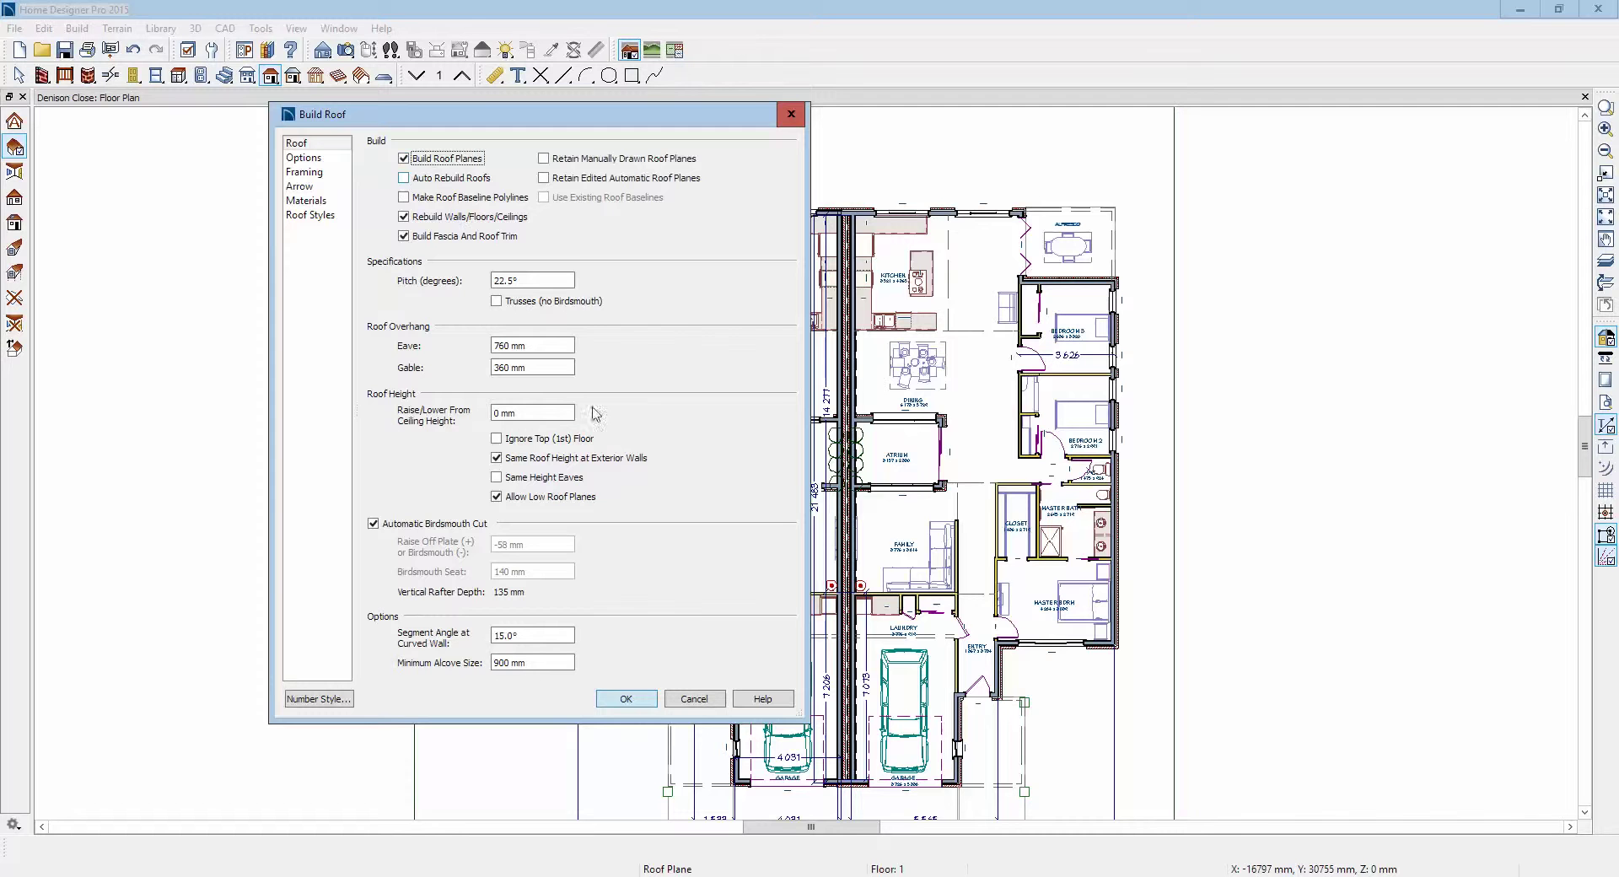
click(647, 699)
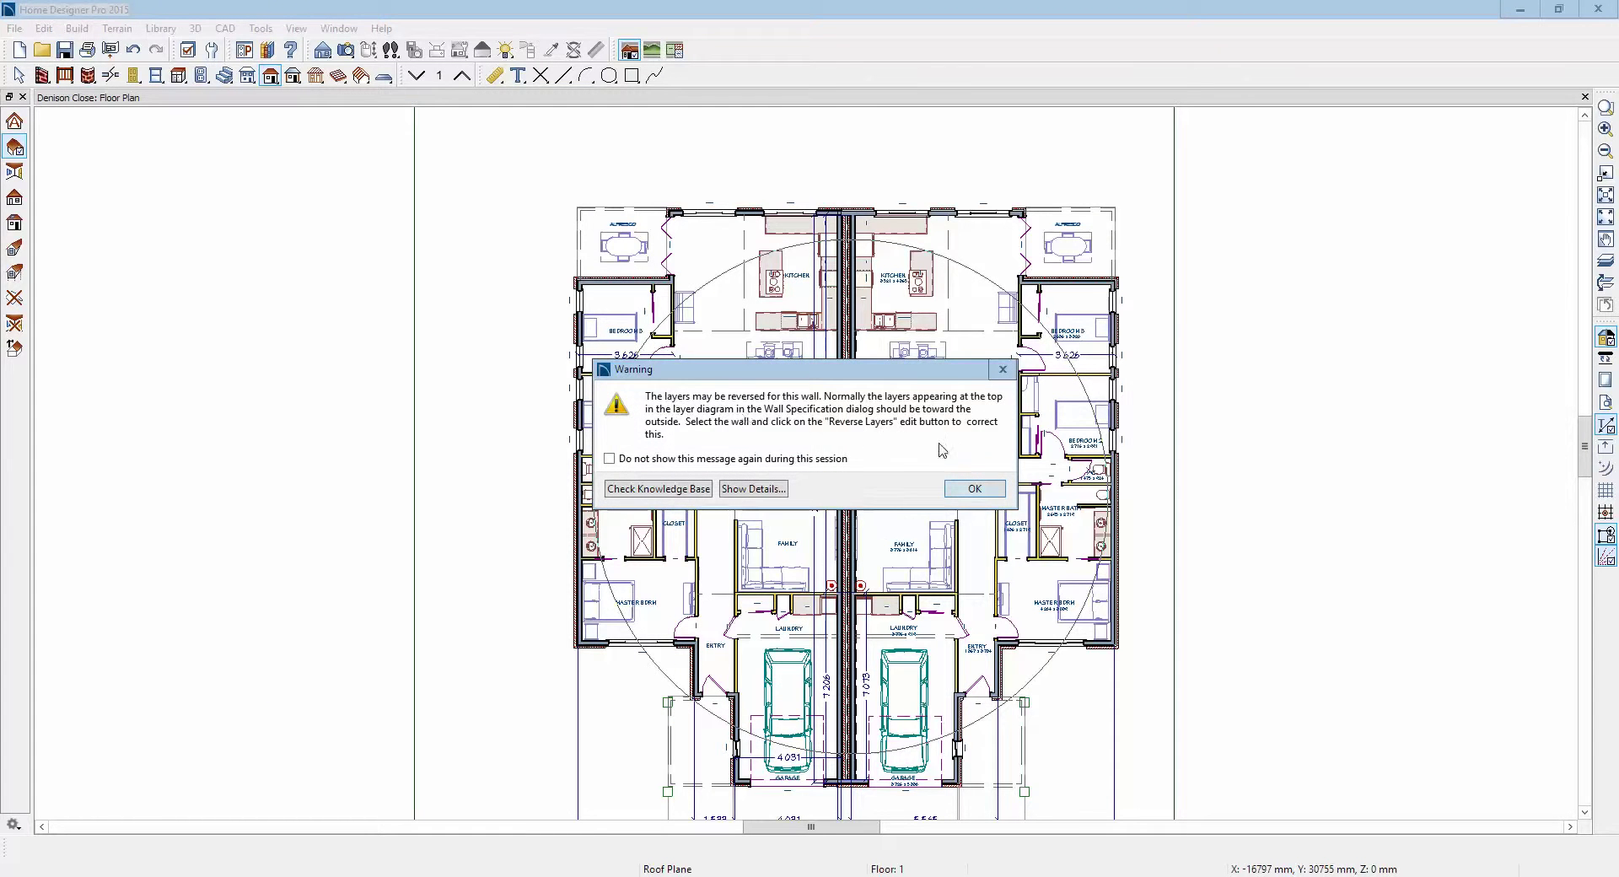
click(954, 496)
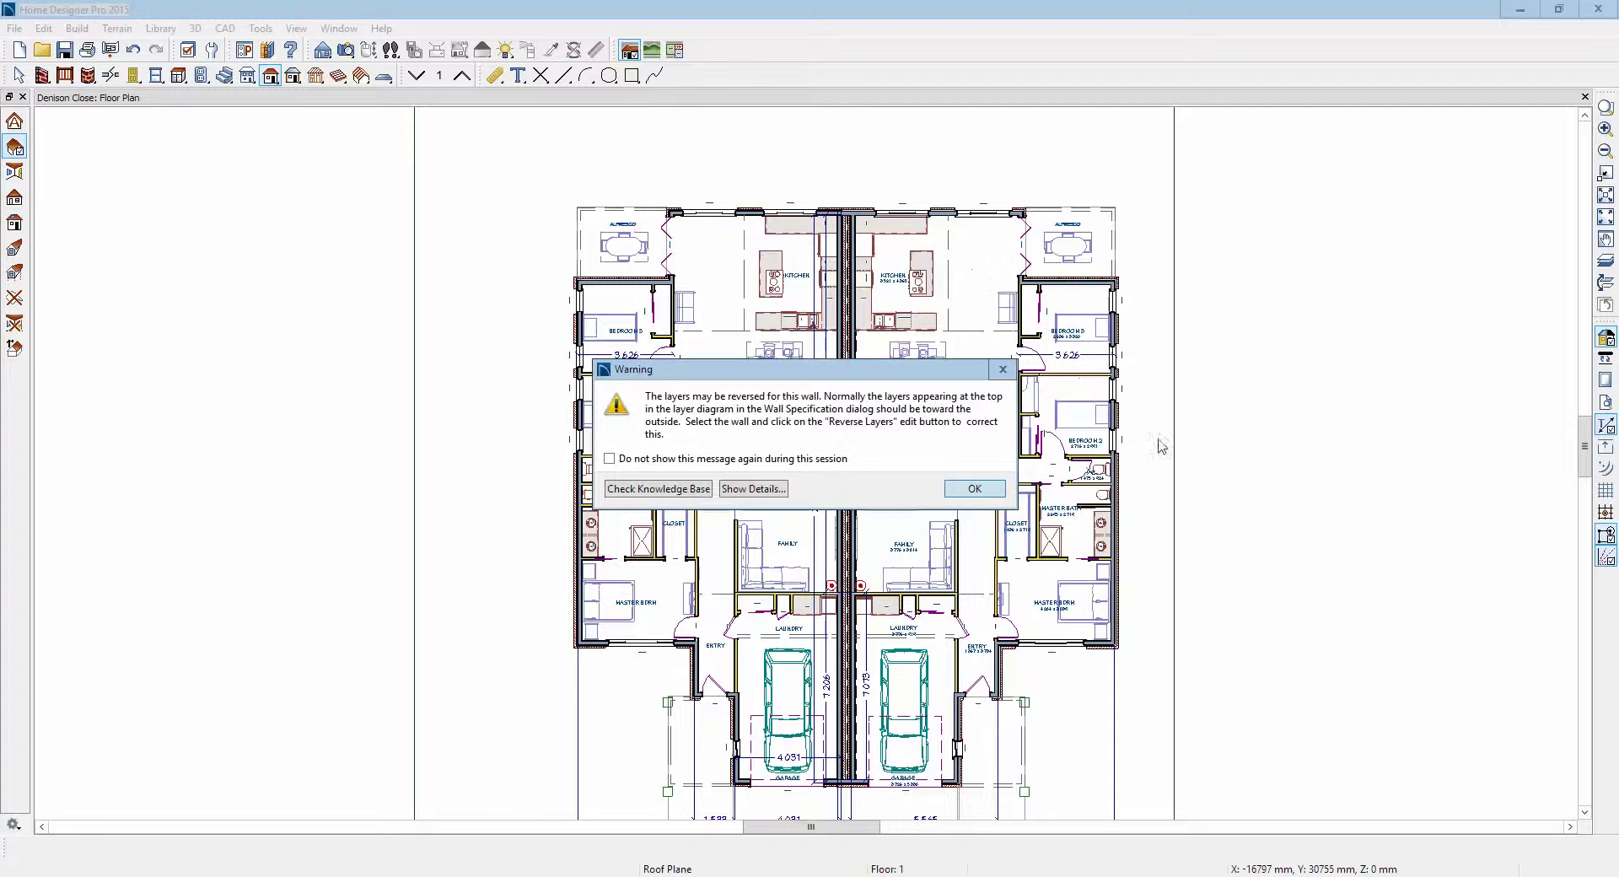
click(992, 490)
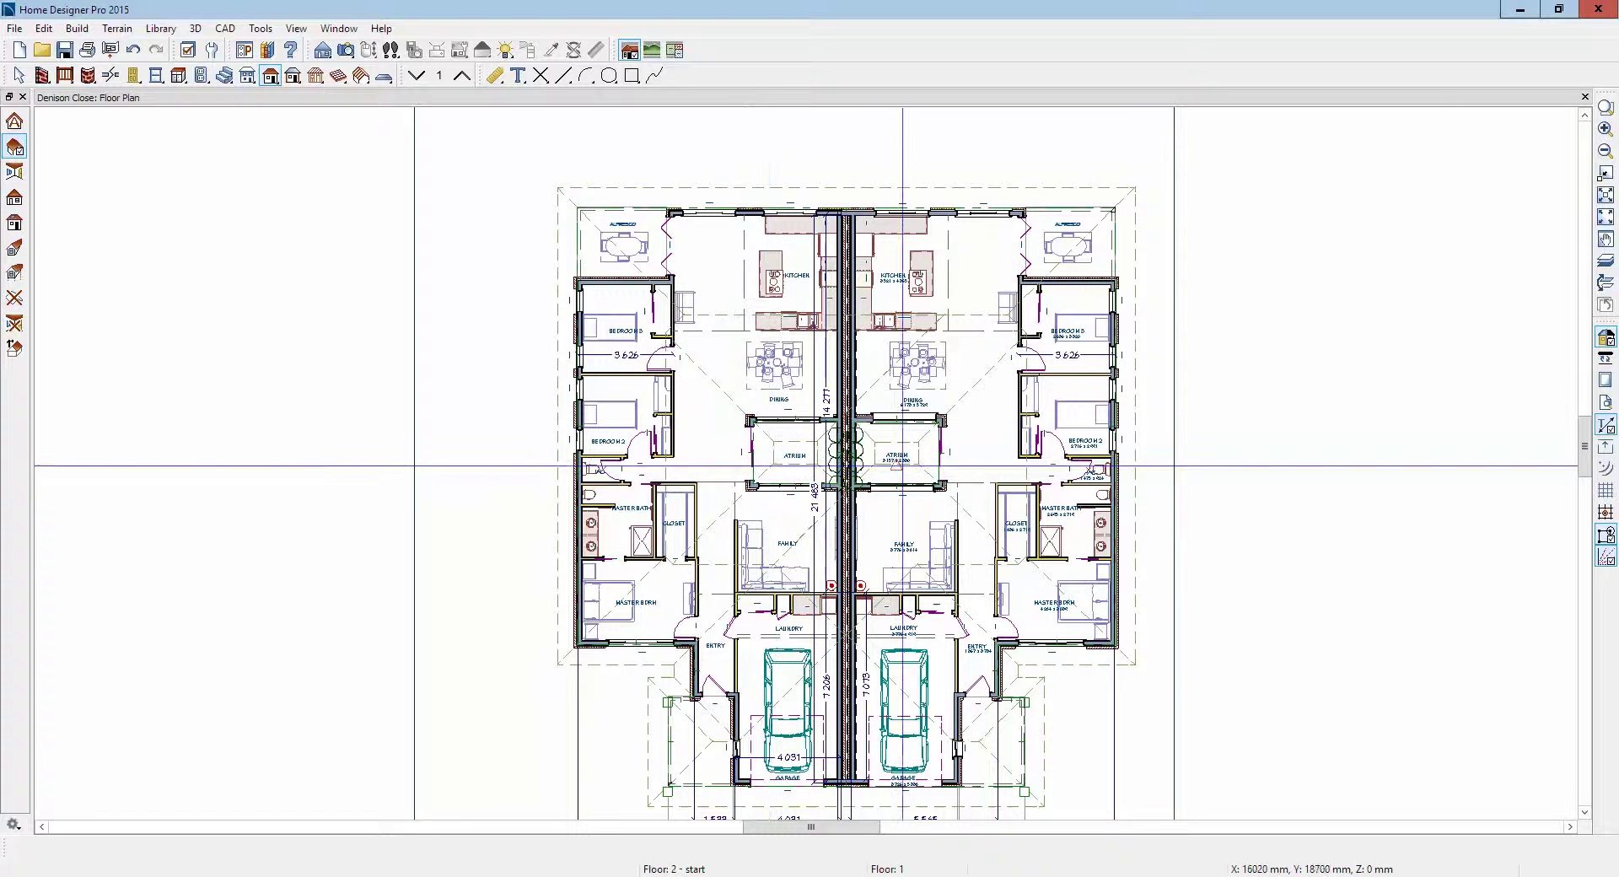
key(space)
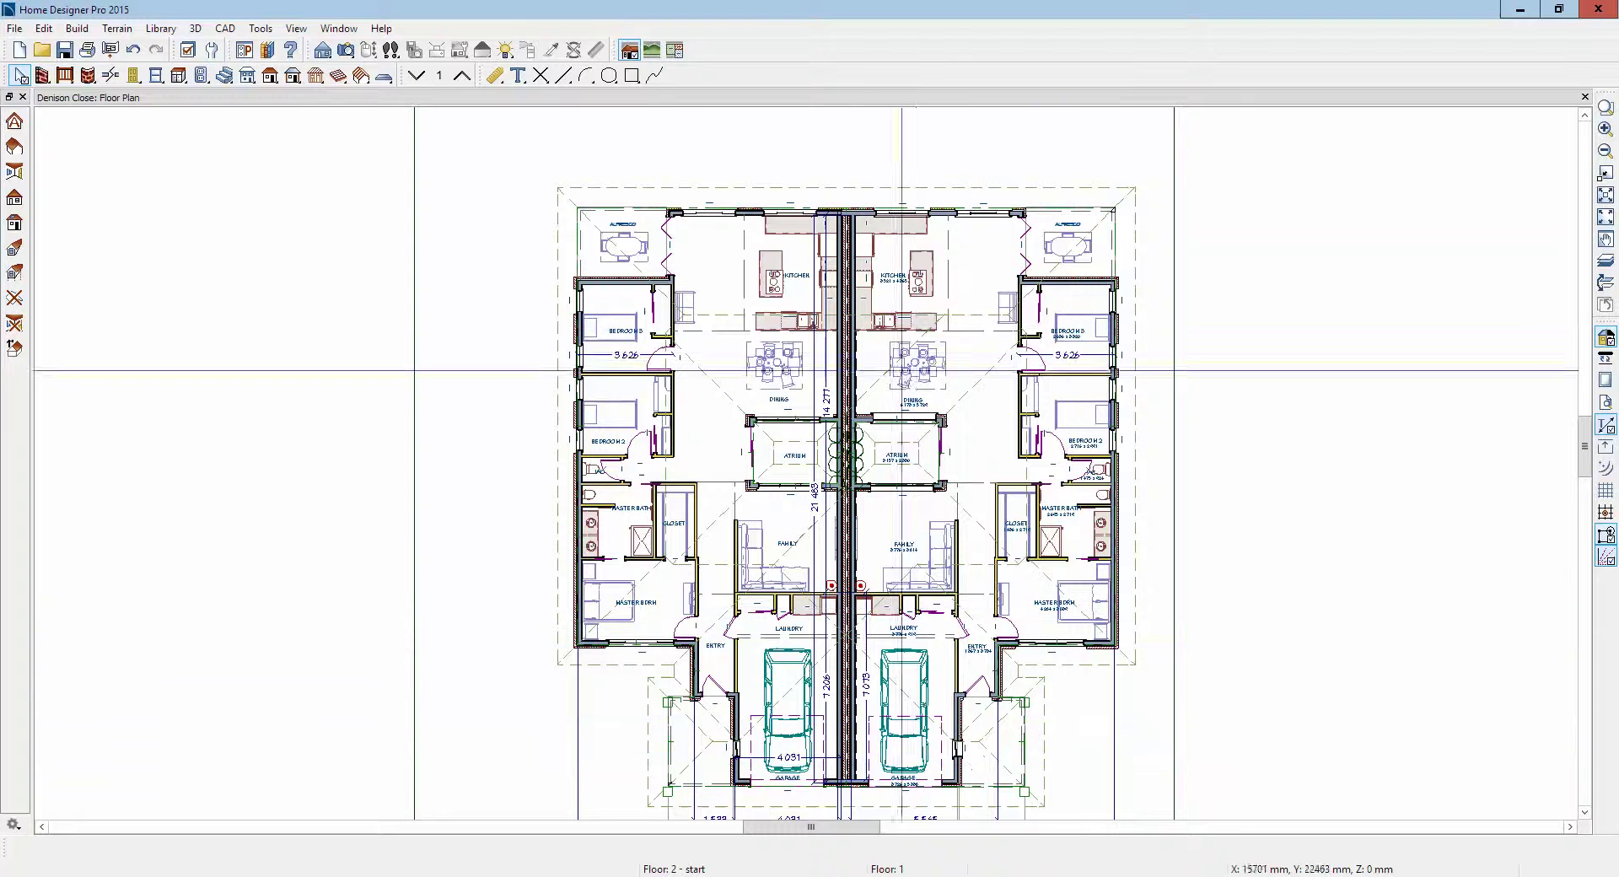
Step: Examine the roof and its atrium openings in a perspective full overview, suppressing missing-graphic messages for the session, and close the view
click(346, 50)
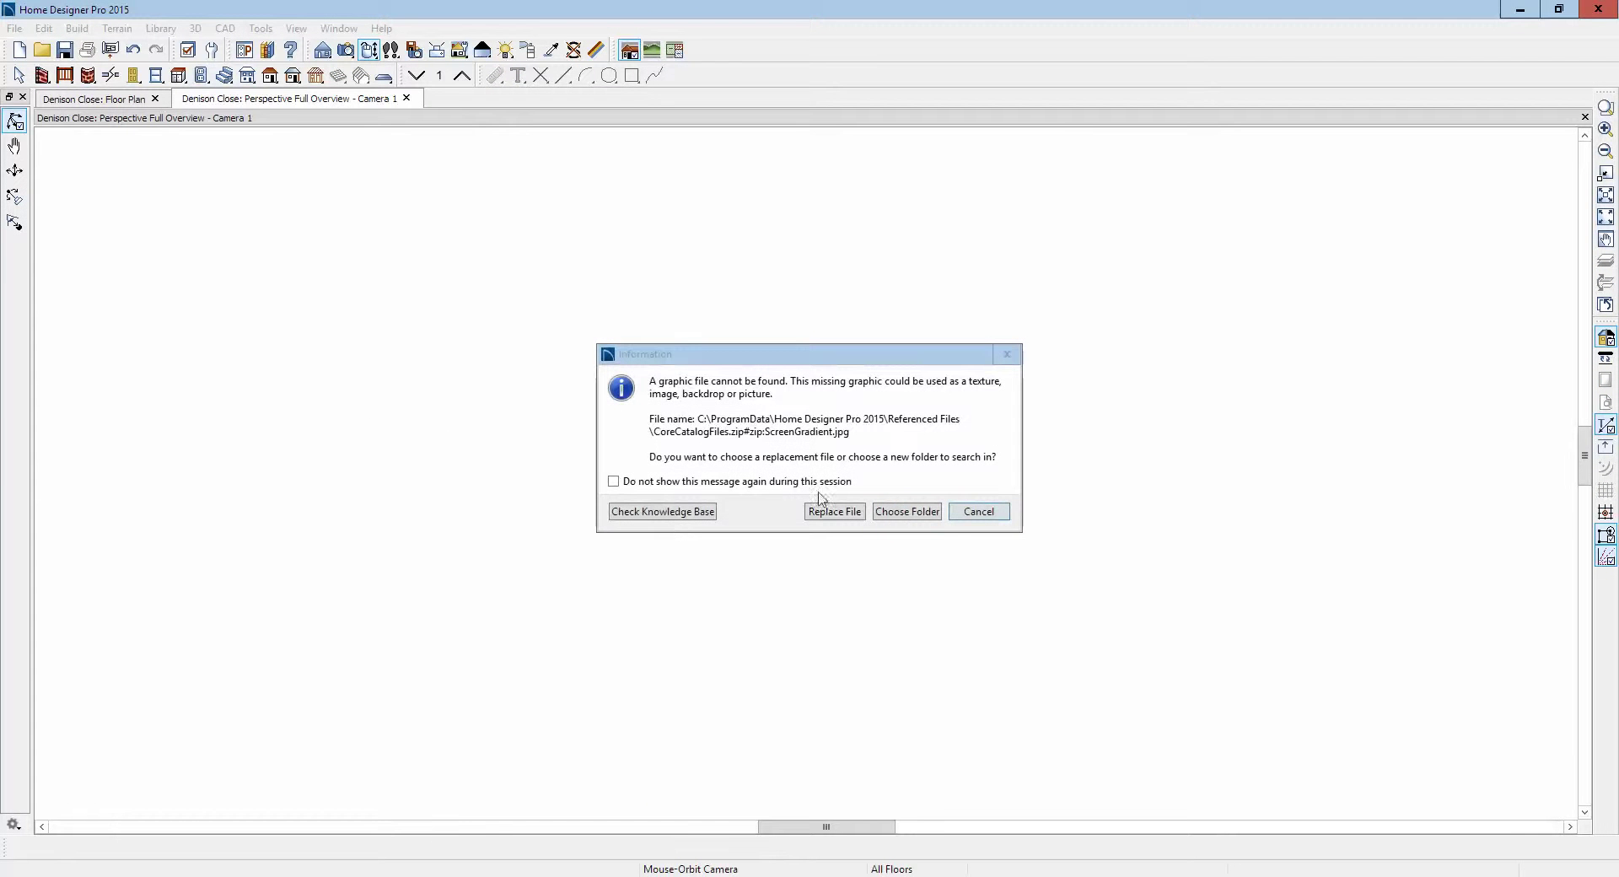
click(665, 484)
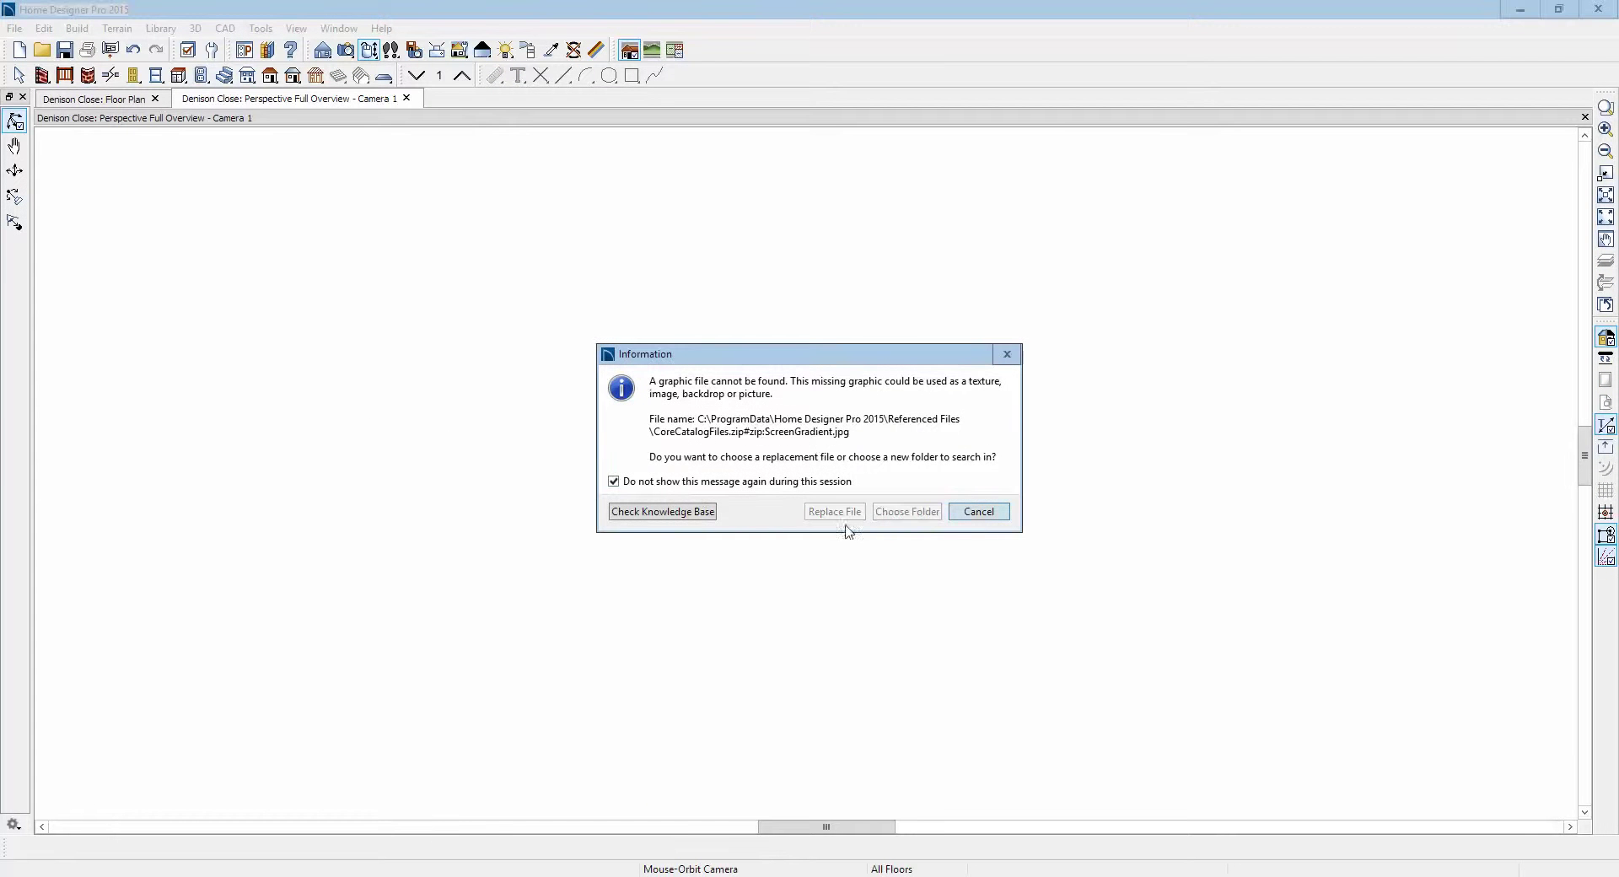
click(981, 512)
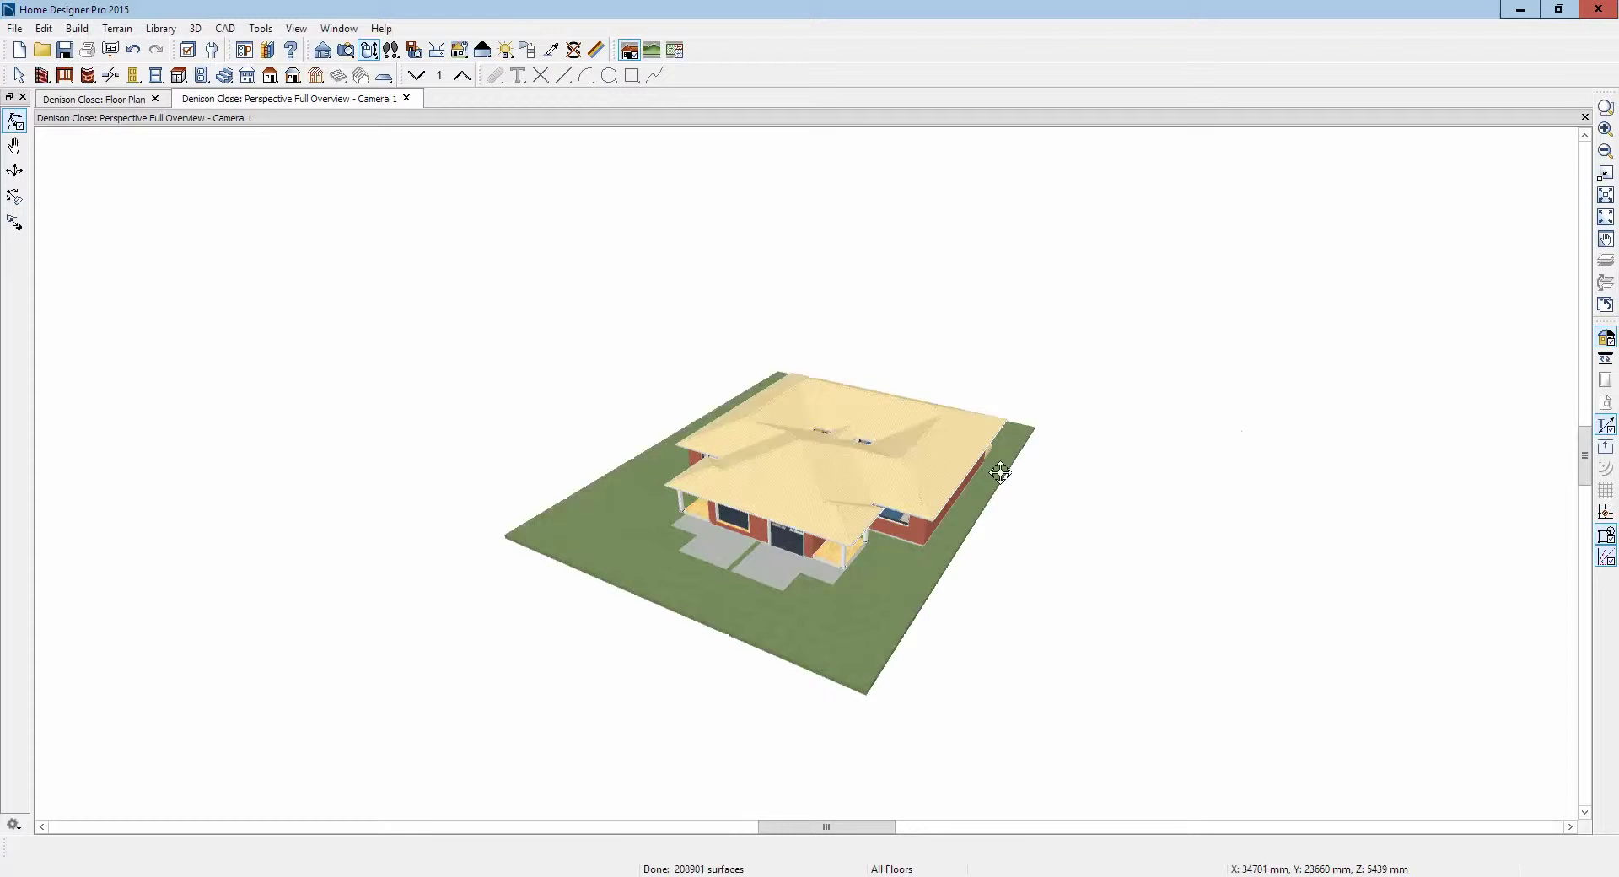
drag(826, 517, 849, 512)
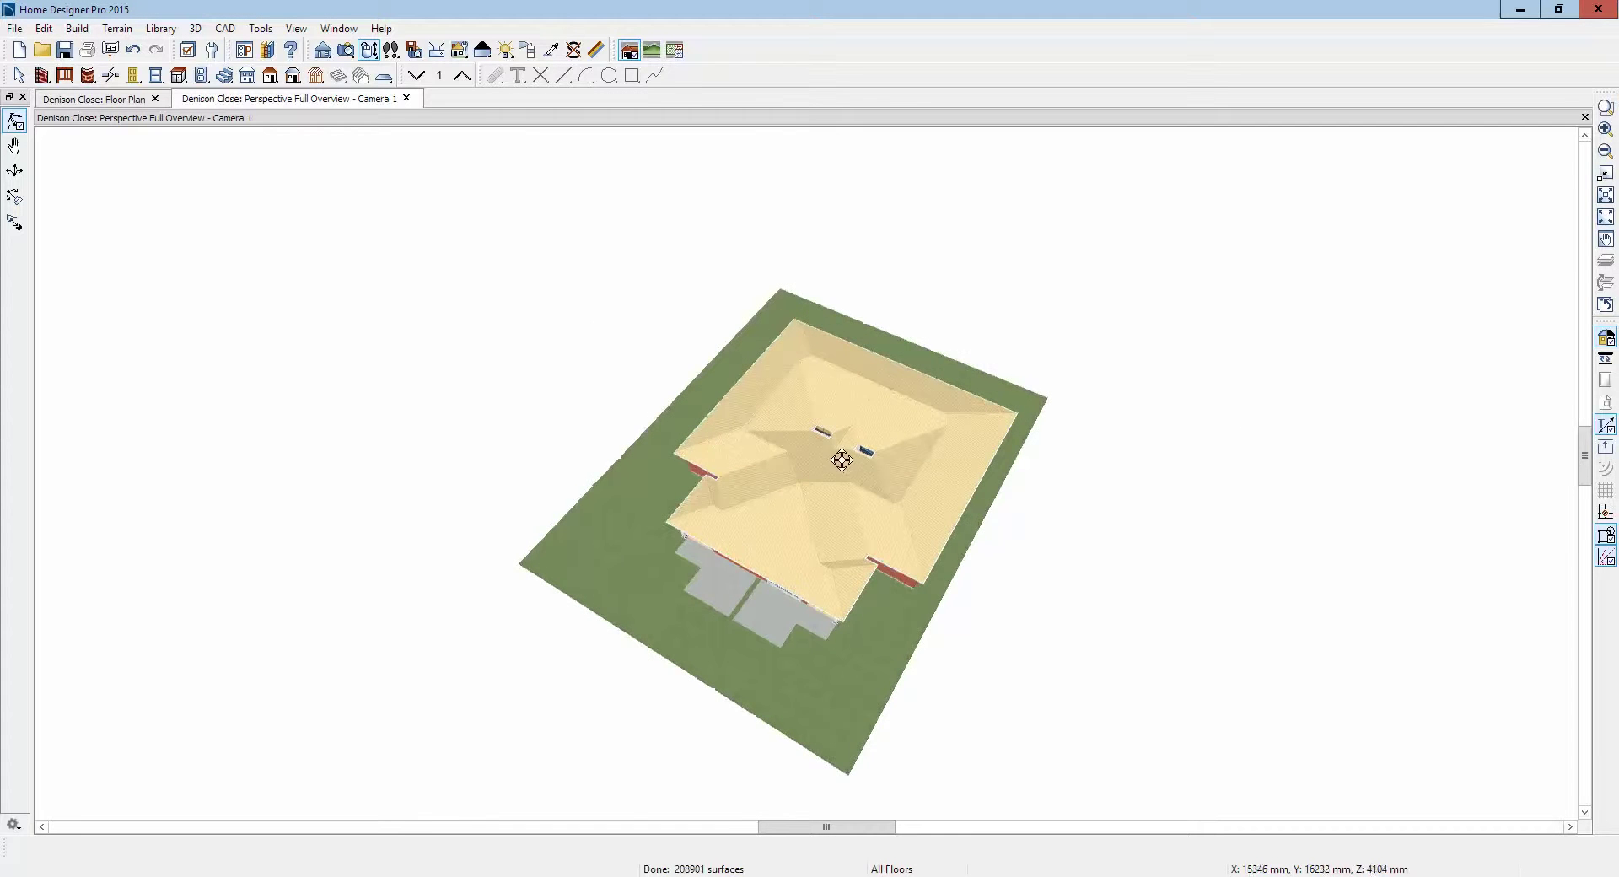
scroll(841, 460, up, 8)
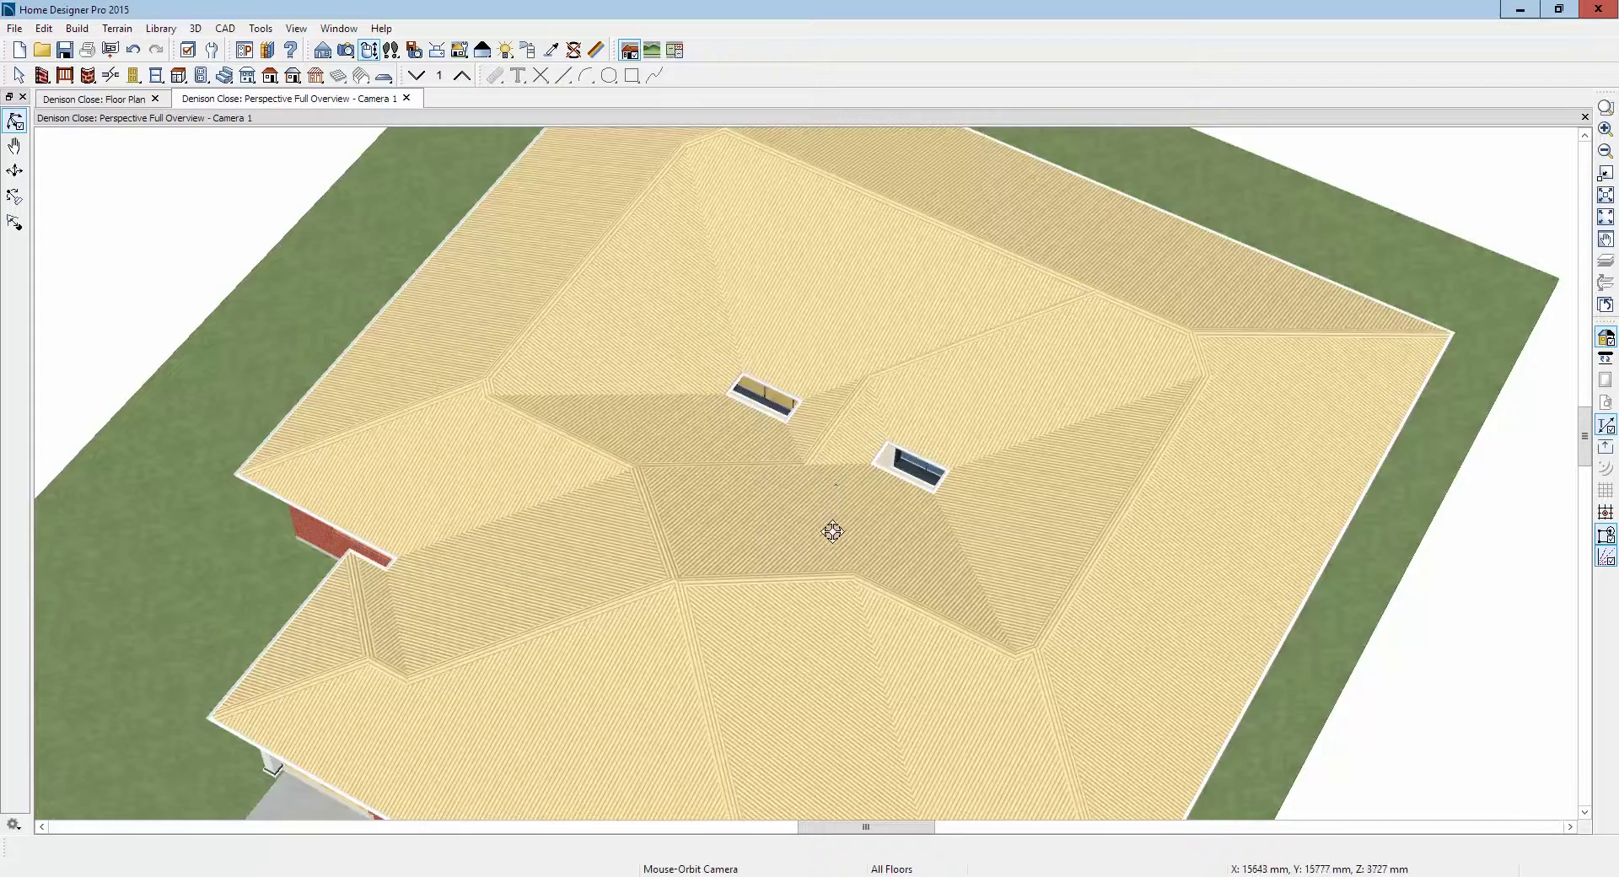
drag(832, 531, 839, 360)
click(1585, 116)
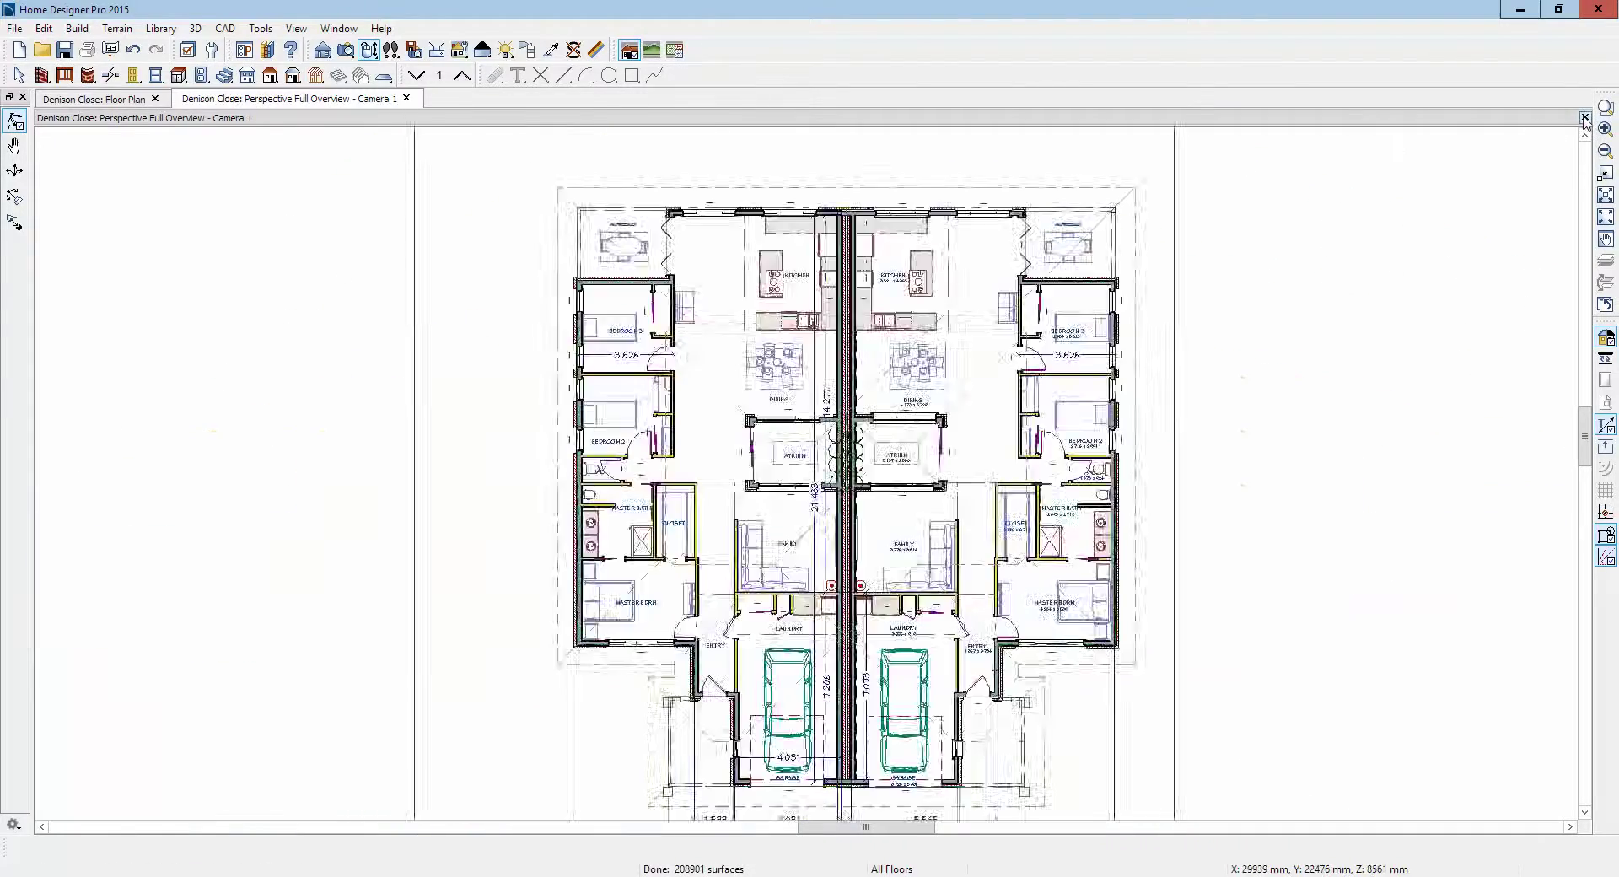
Step: Inspect the roof opening from inside the right-hand atrium with a full camera view, and close the view
scroll(850, 479, up, 5)
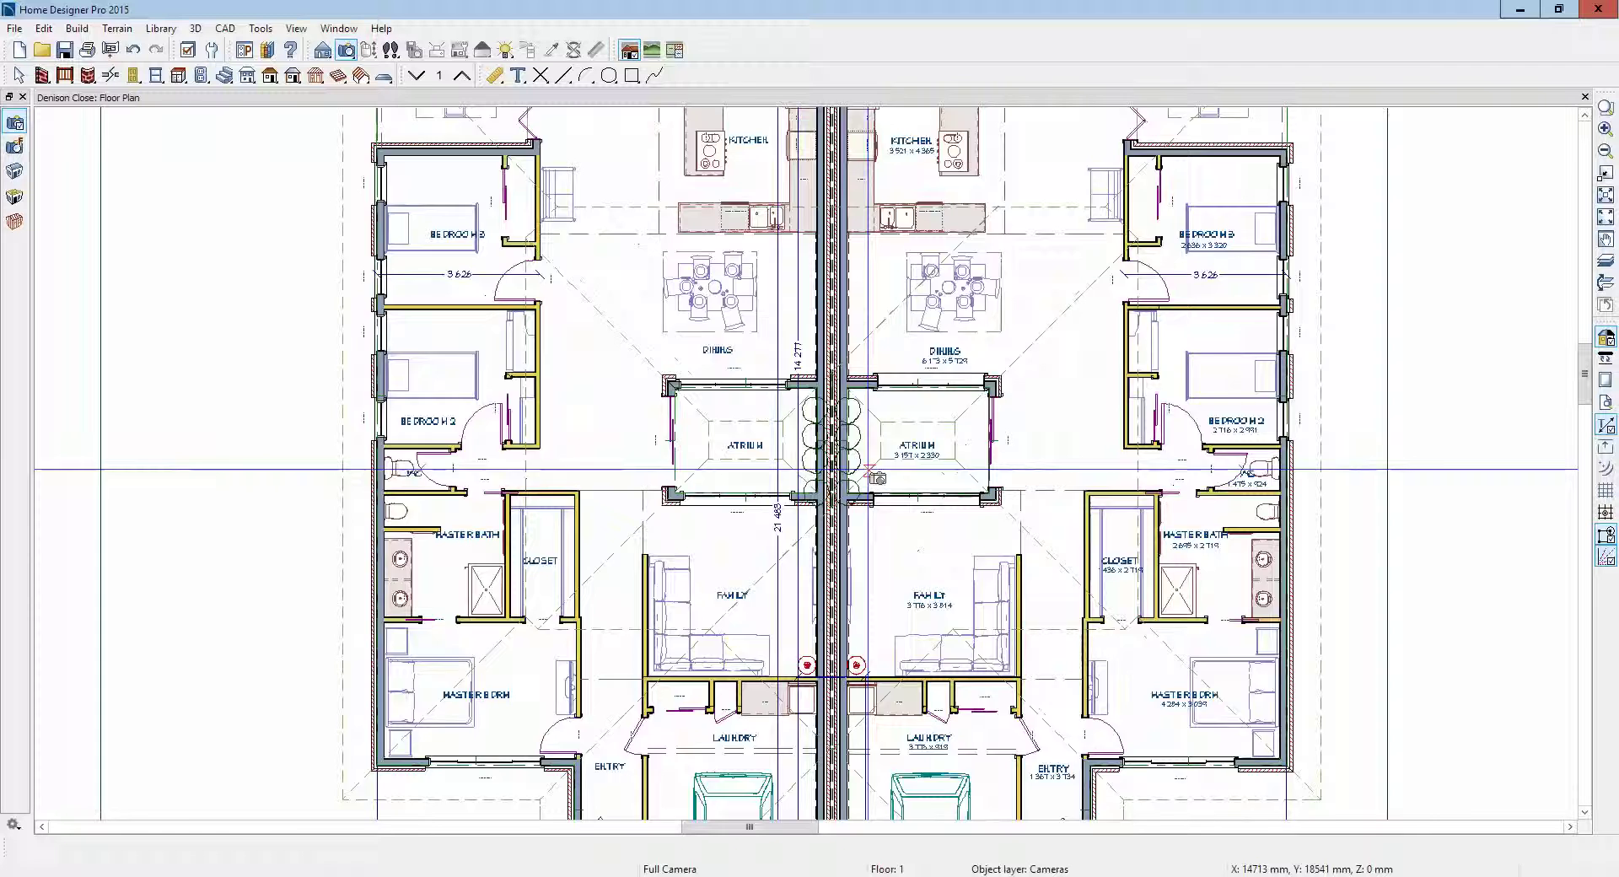
drag(855, 338, 1136, 481)
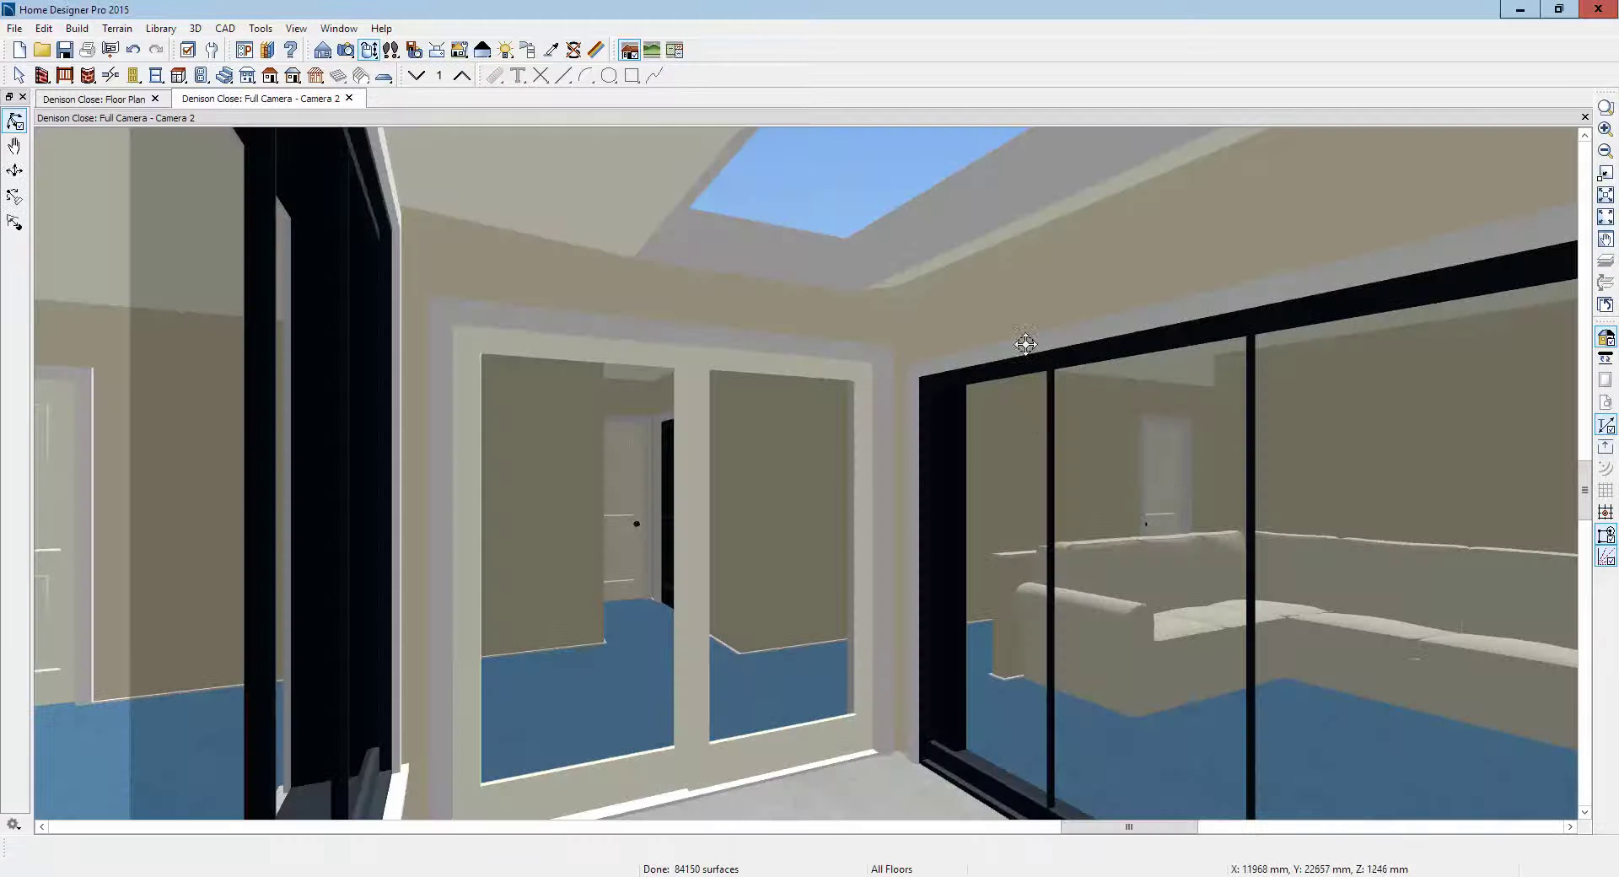
drag(939, 662, 933, 633)
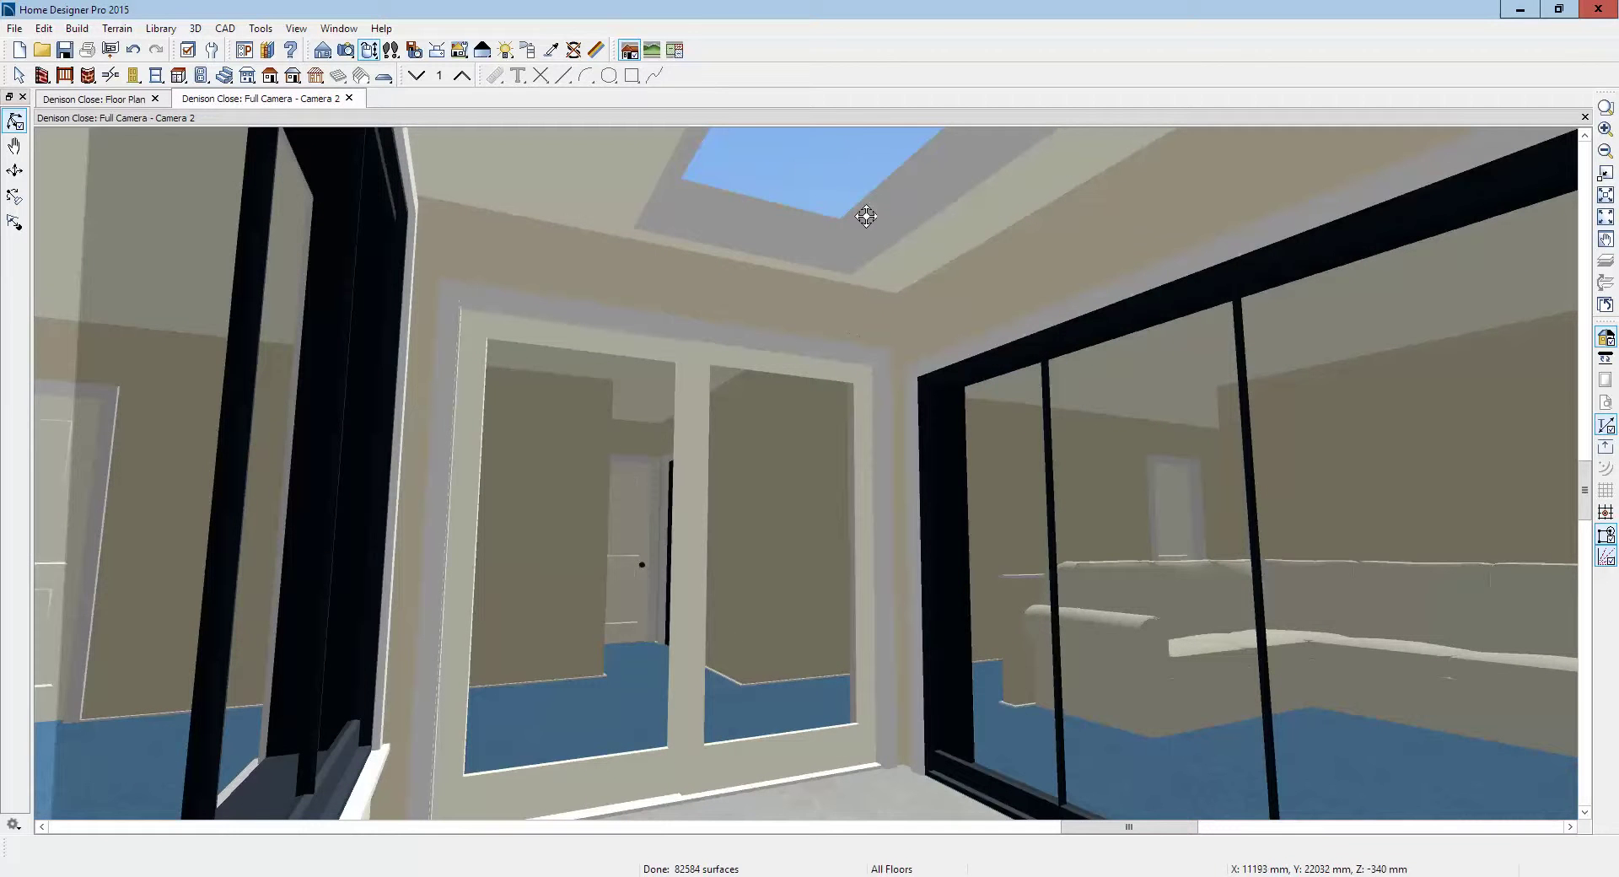
click(1585, 118)
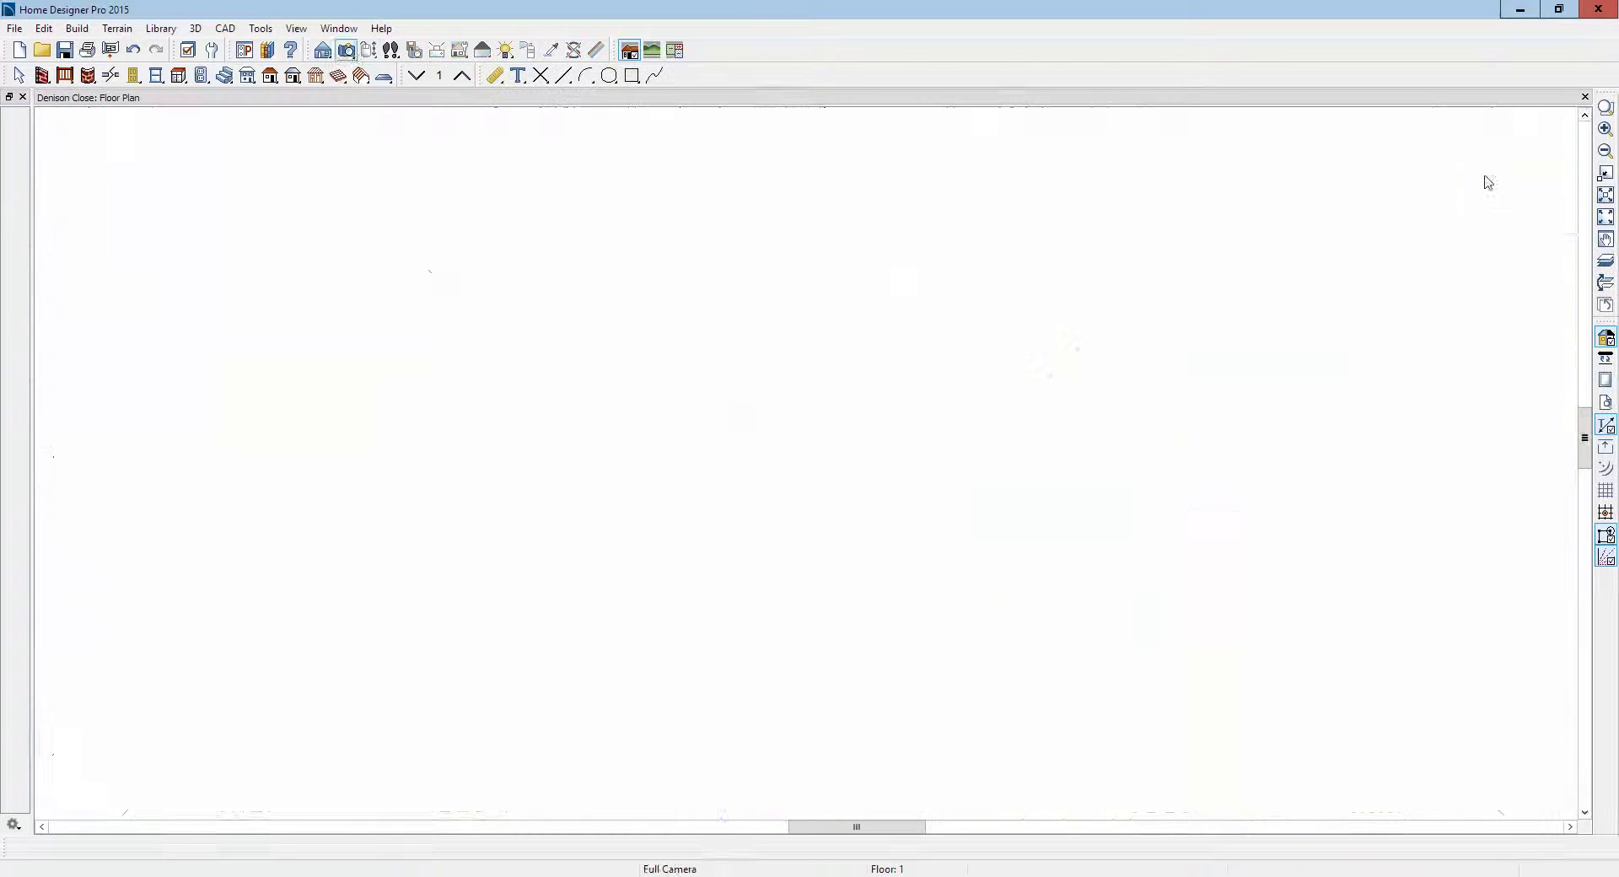
Step: Pull the family-side and closet-side roof plane edges of the right-hand atrium opening outward to line up near the atrium walls
click(1039, 470)
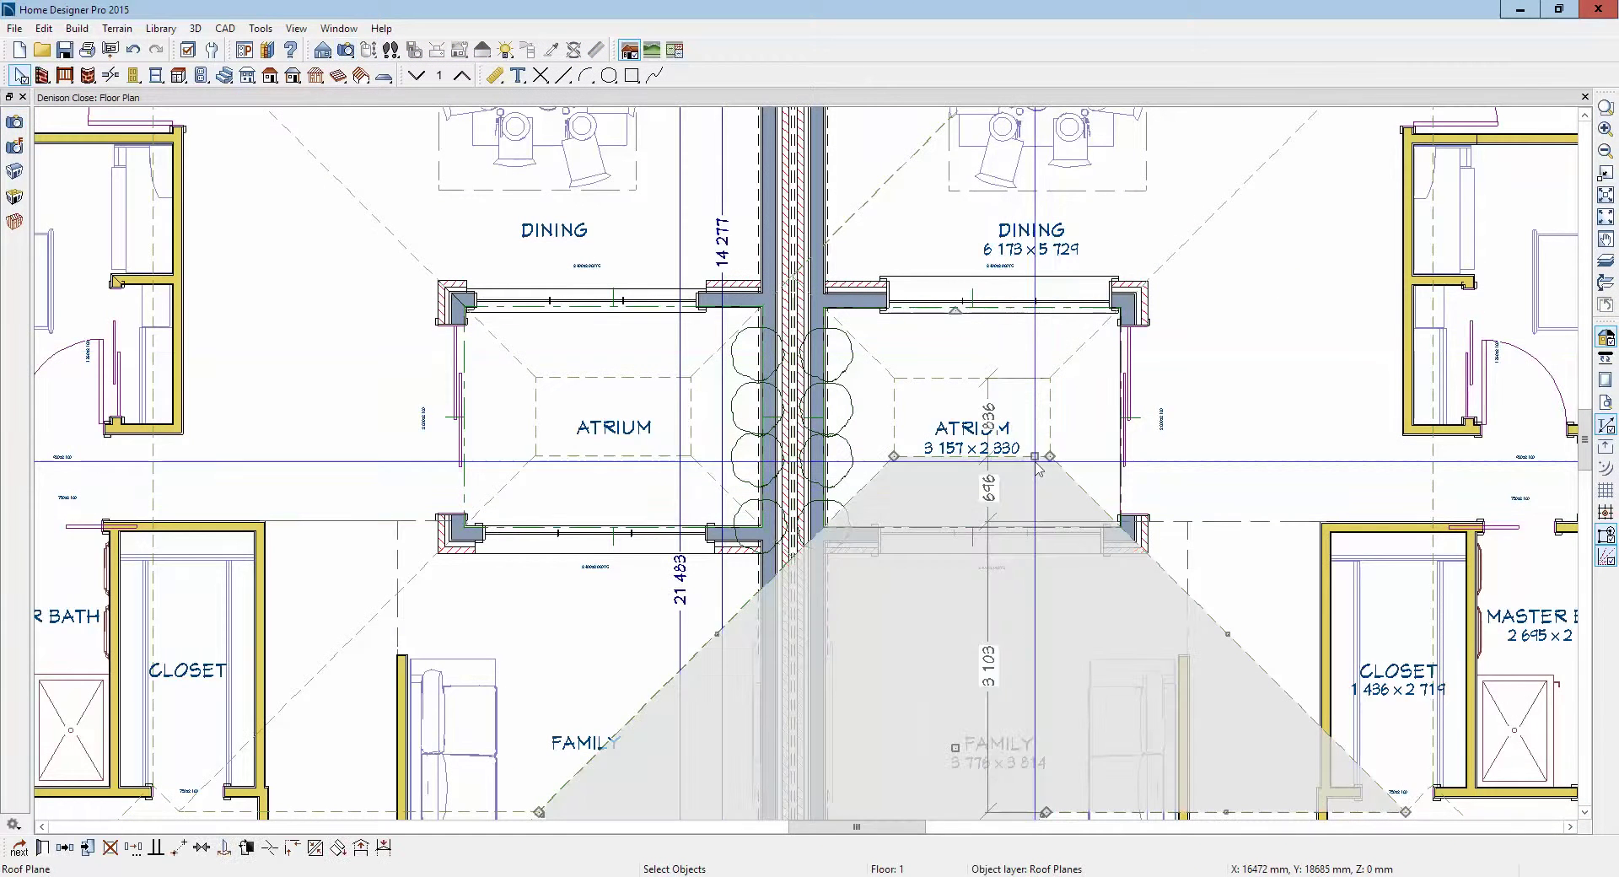
drag(1036, 461, 1034, 514)
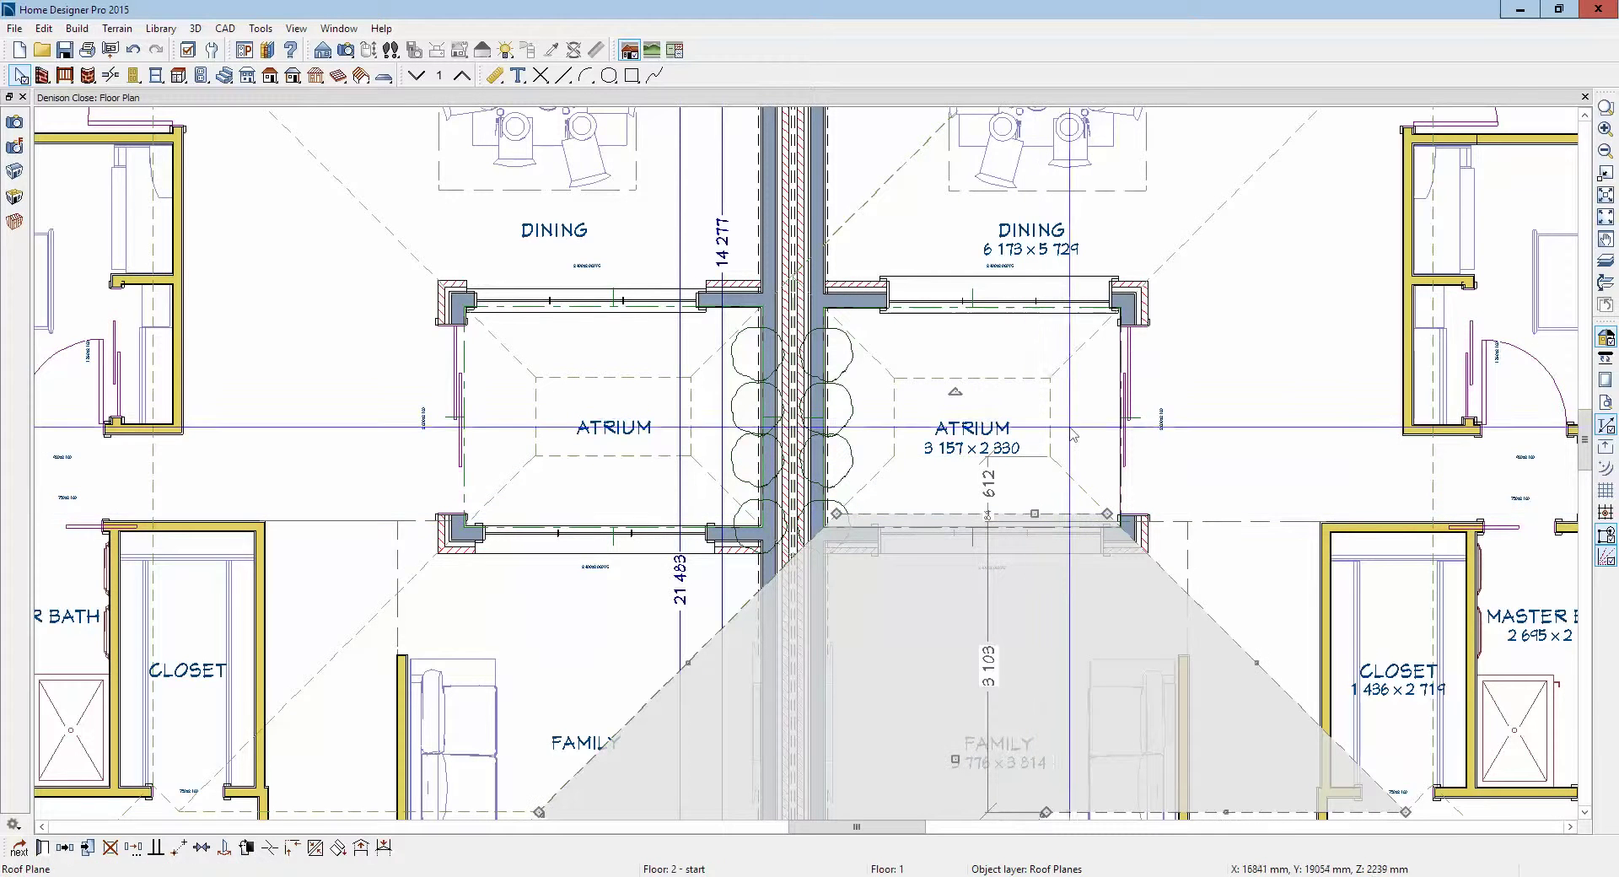
click(1048, 430)
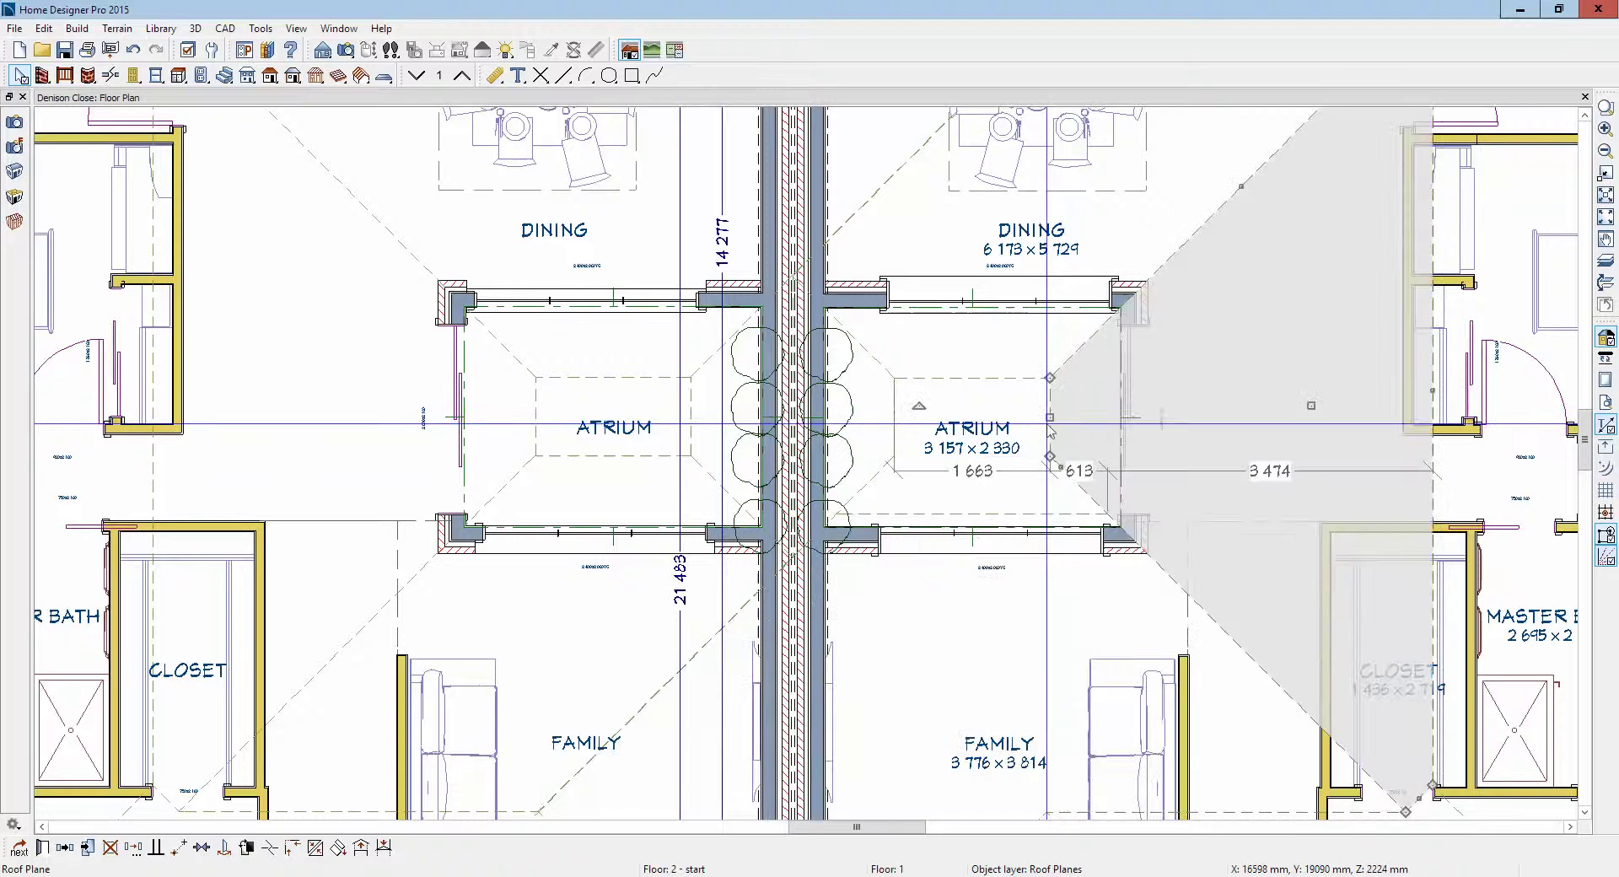
drag(1050, 430, 1061, 428)
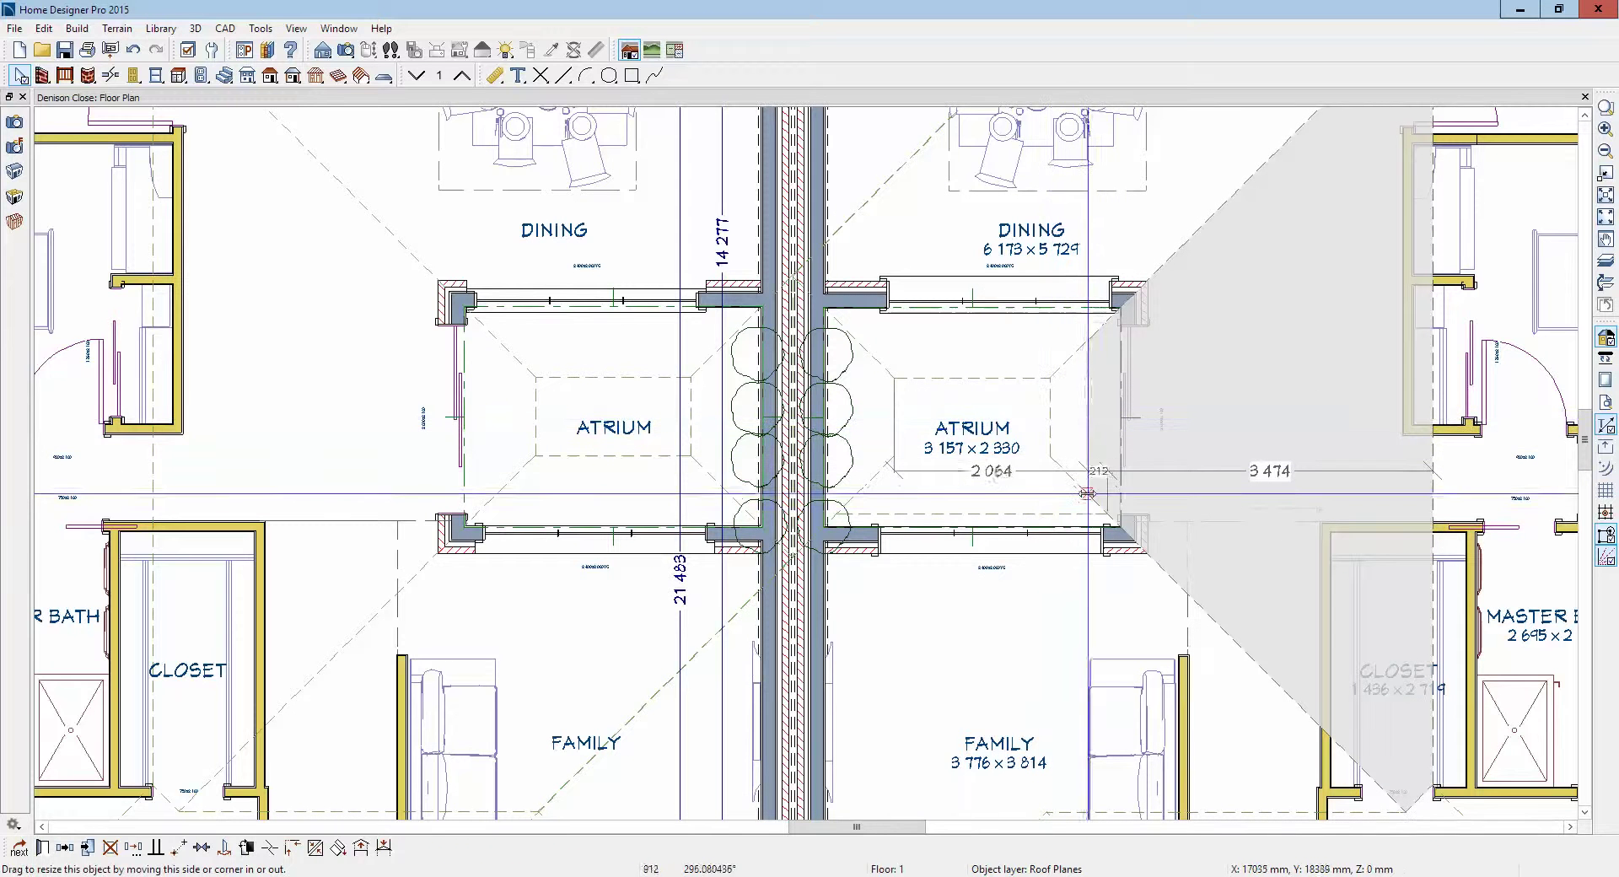
drag(1088, 493, 1105, 512)
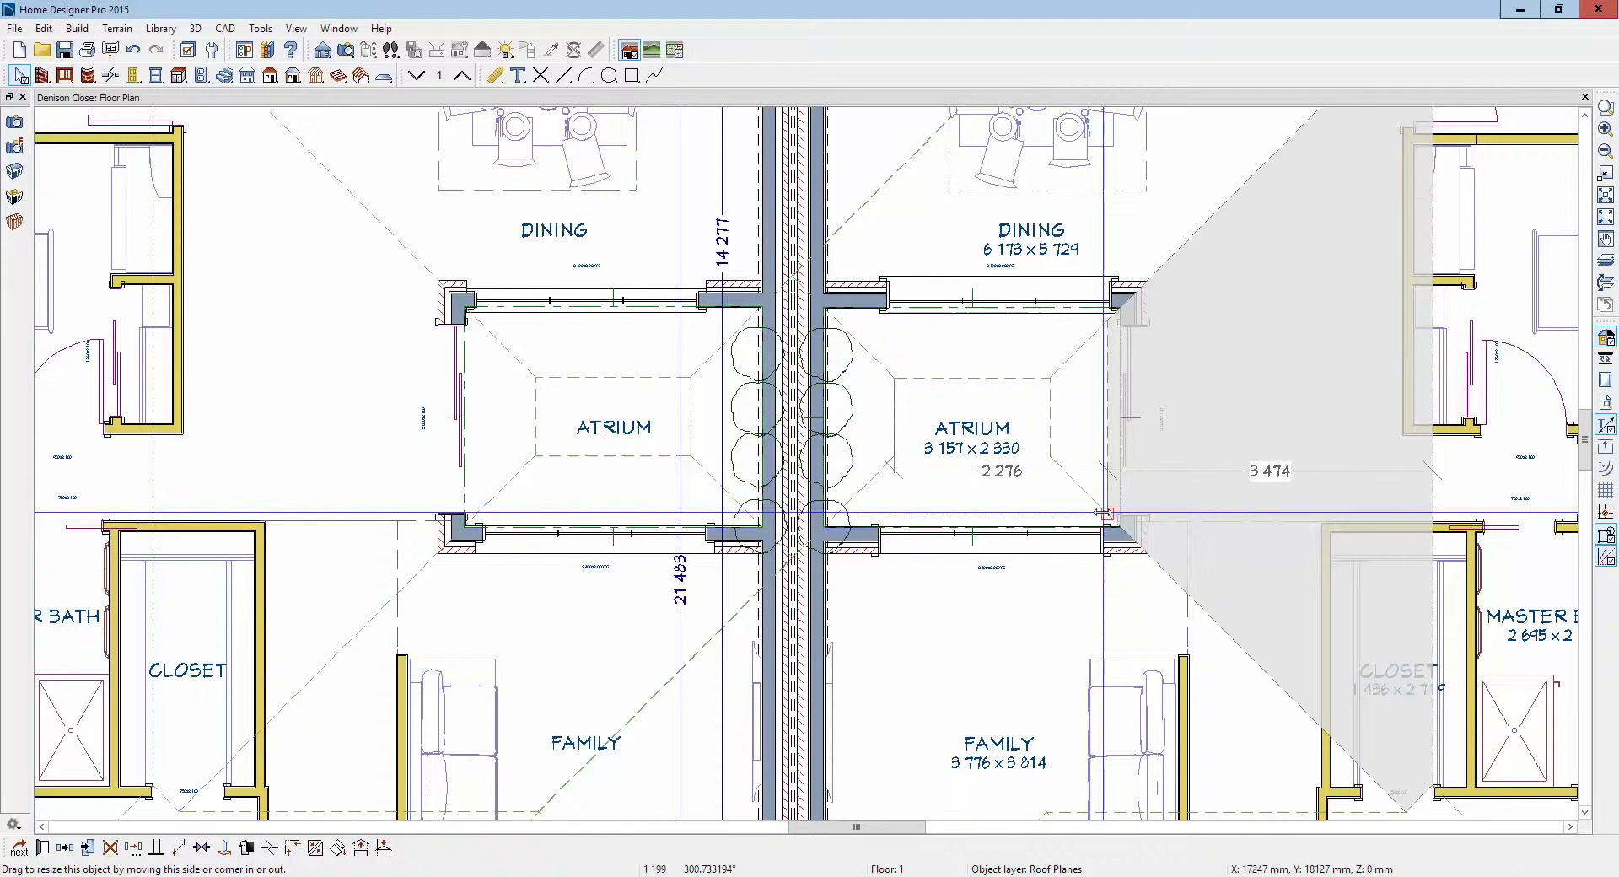
Step: Pull the dining-side and party-wall-side roof plane edges outward so the right-hand atrium's roof opening follows its walls
click(1000, 384)
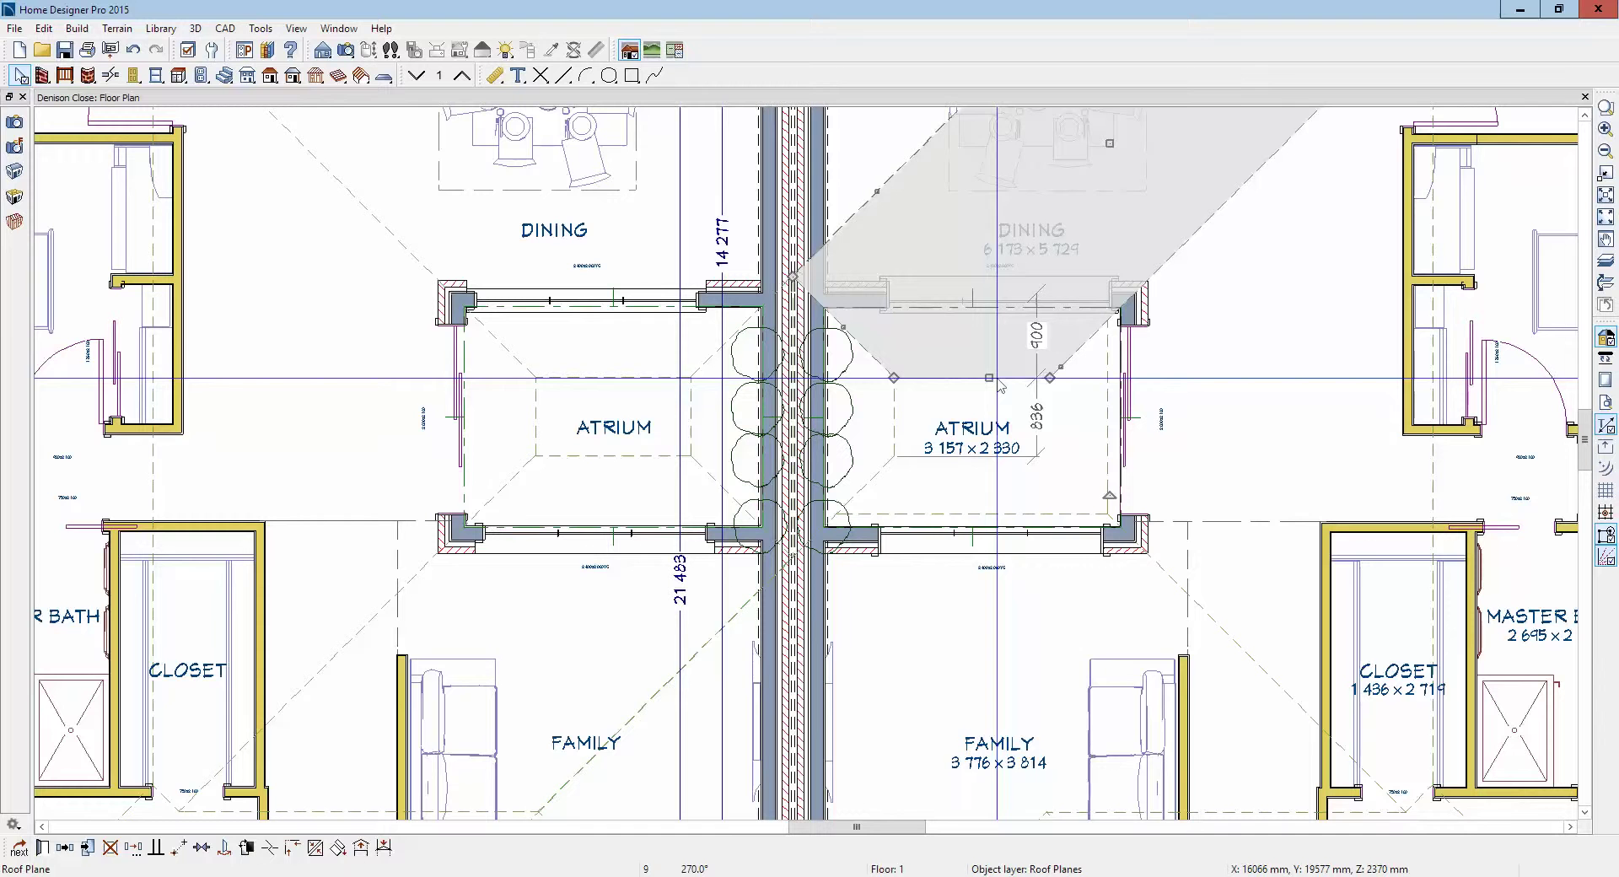
drag(996, 379, 1107, 321)
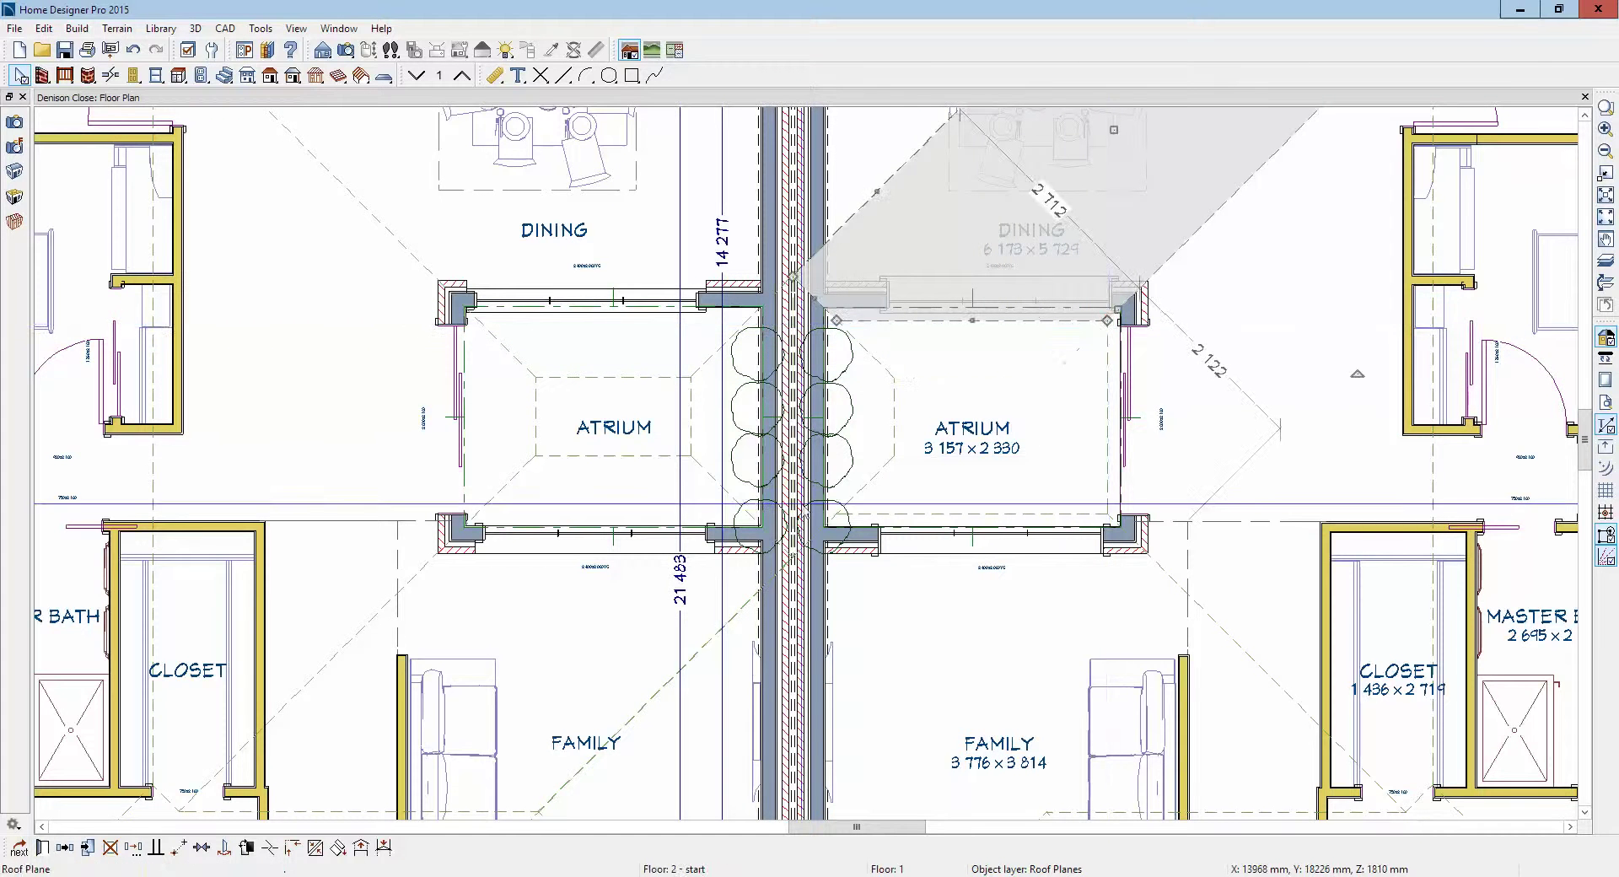
click(907, 426)
drag(894, 416, 838, 512)
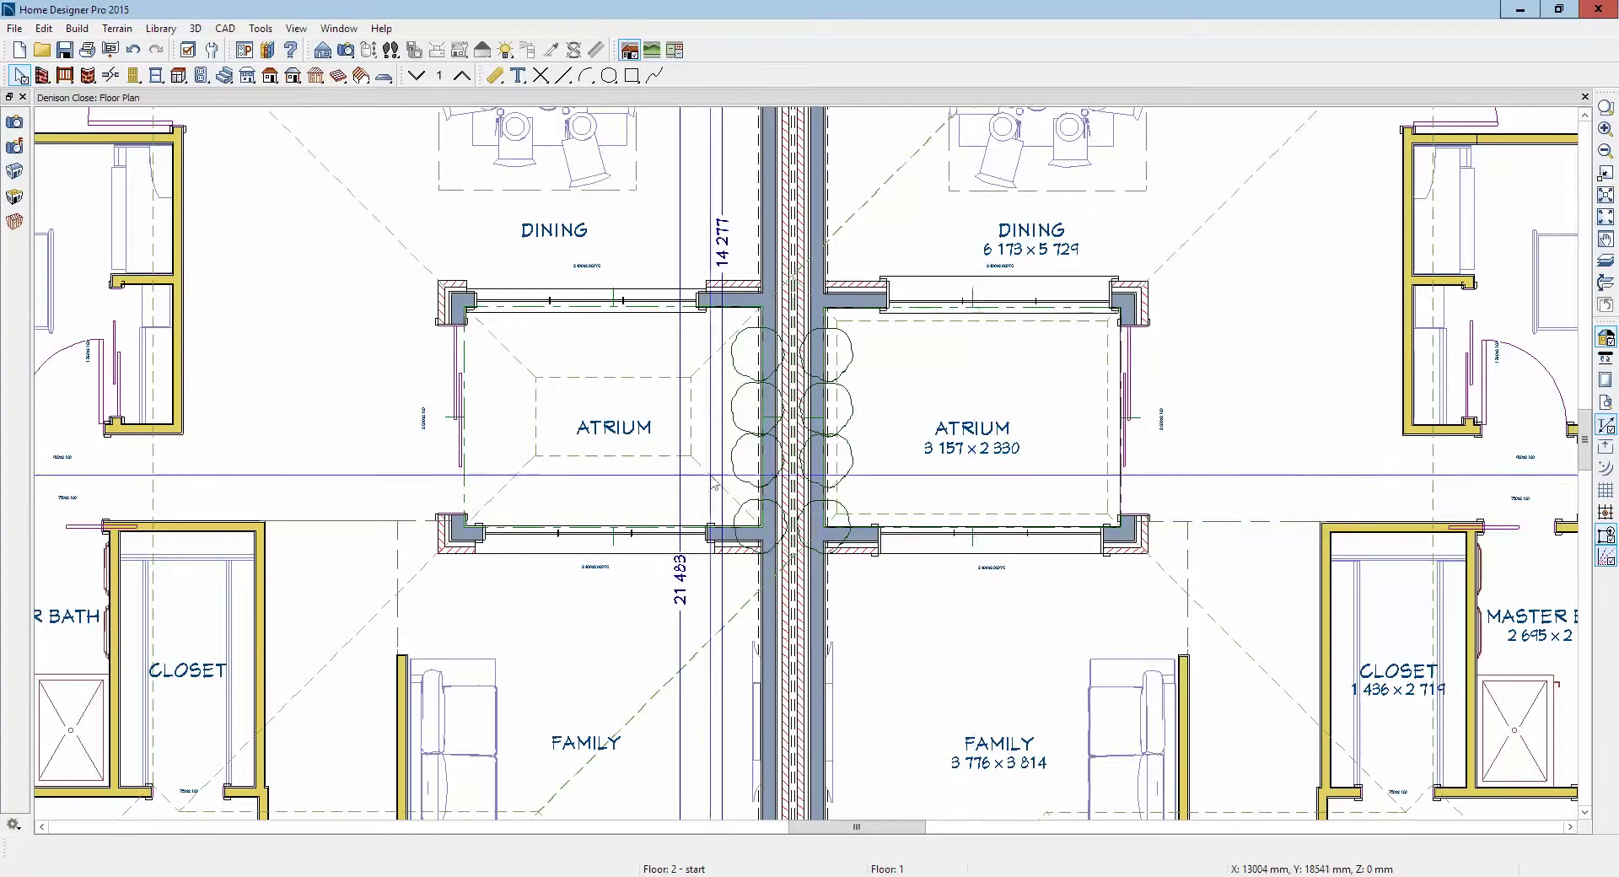
Step: Inspect the enlarged roof opening from inside the right-hand atrium with a full camera view, looking around its edges
scroll(961, 400, down, 1)
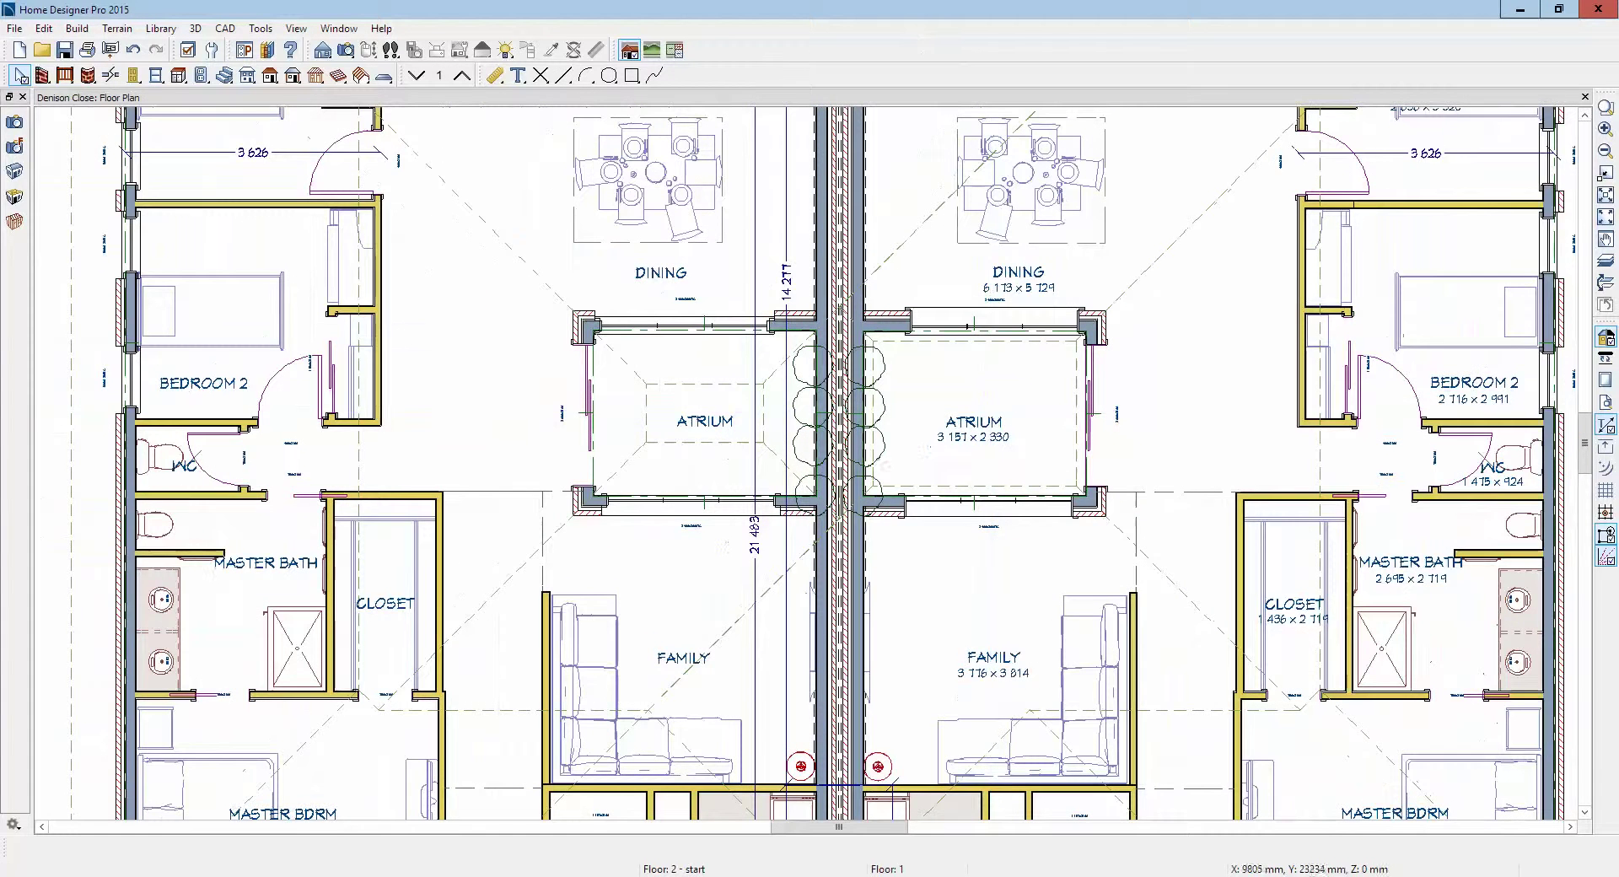
click(346, 51)
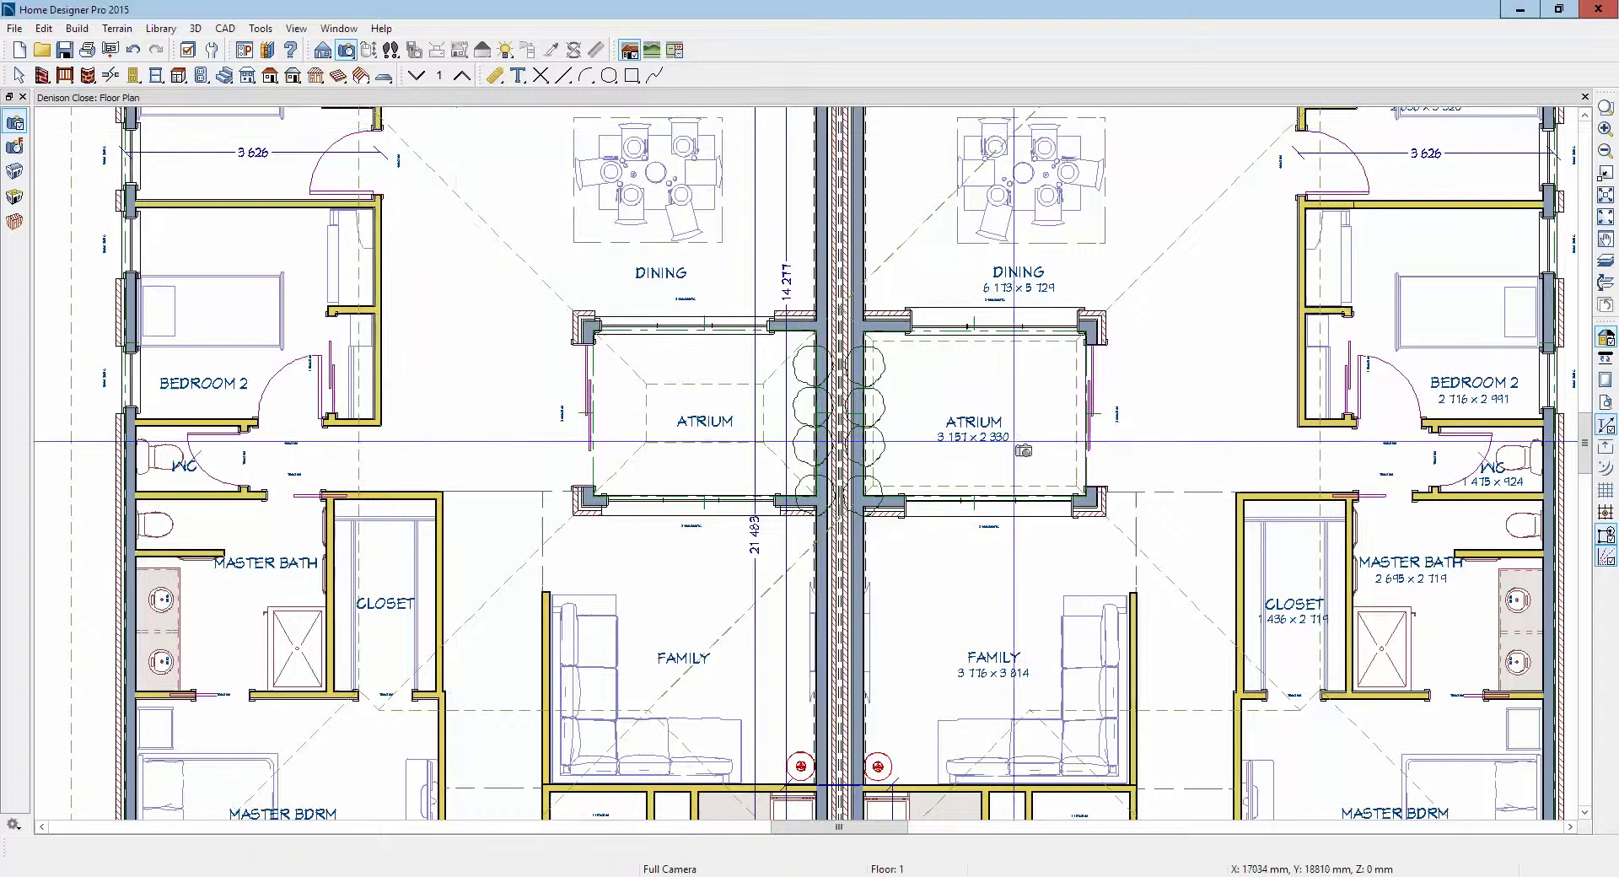
drag(1070, 481, 946, 397)
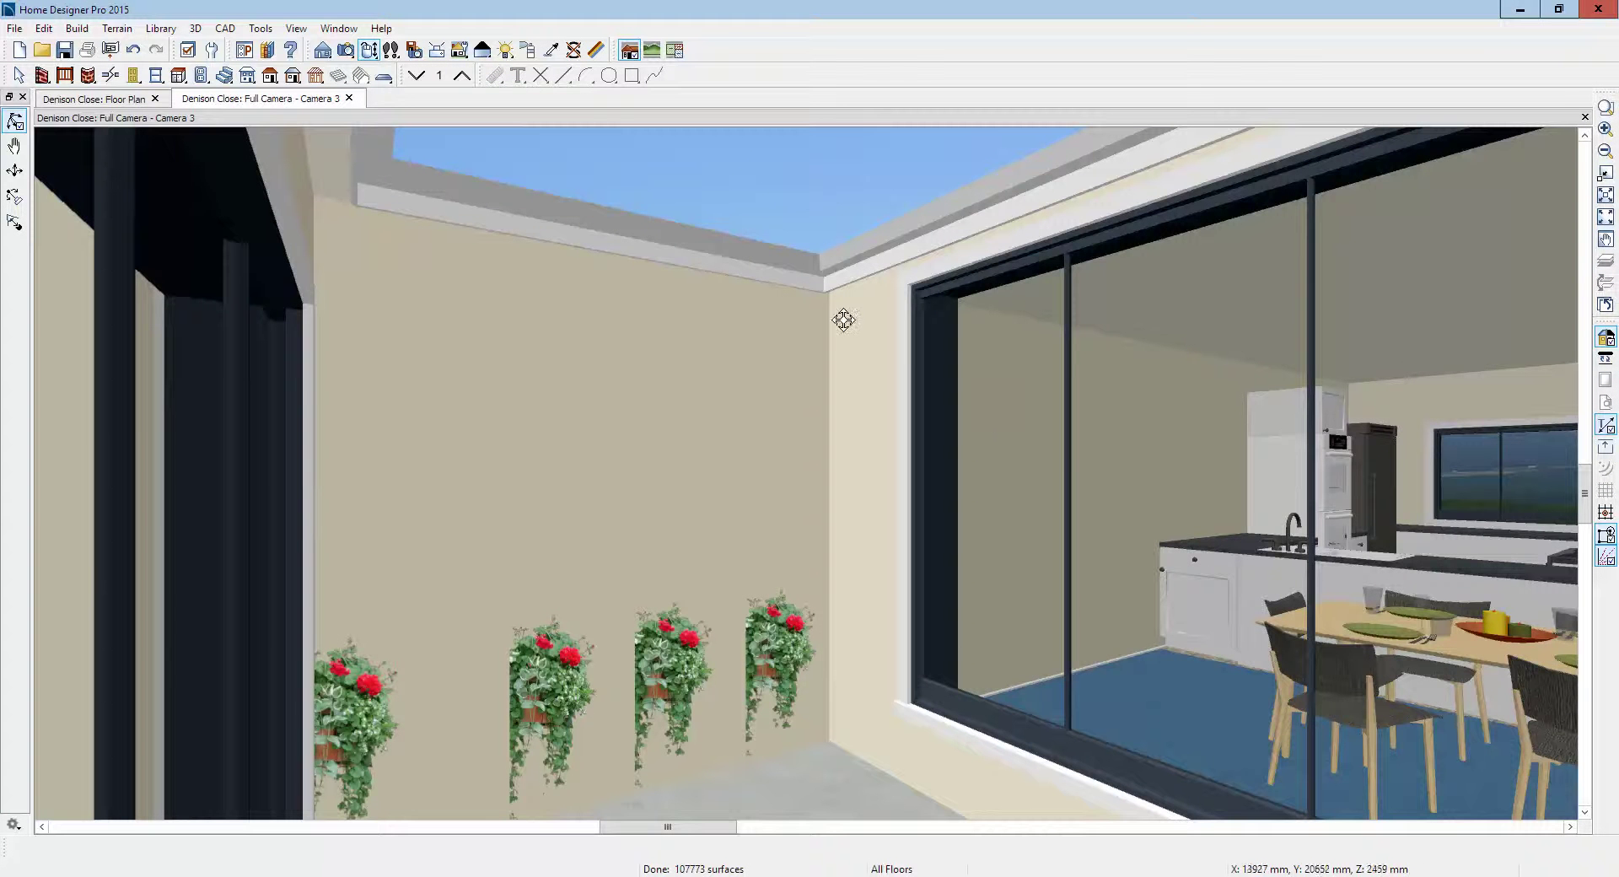
drag(844, 322, 1265, 145)
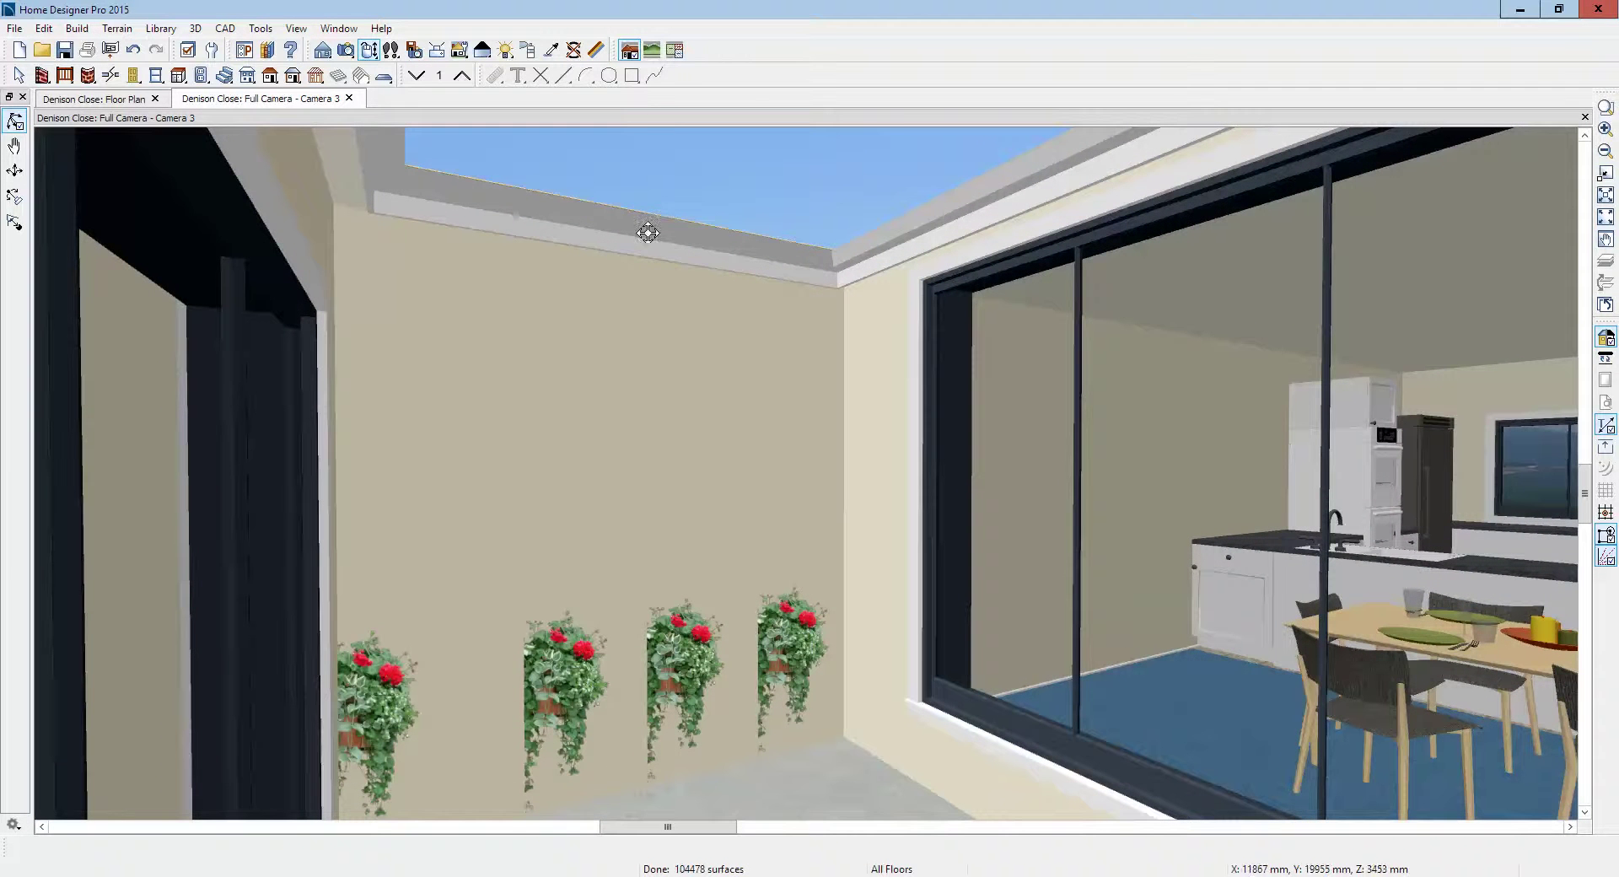